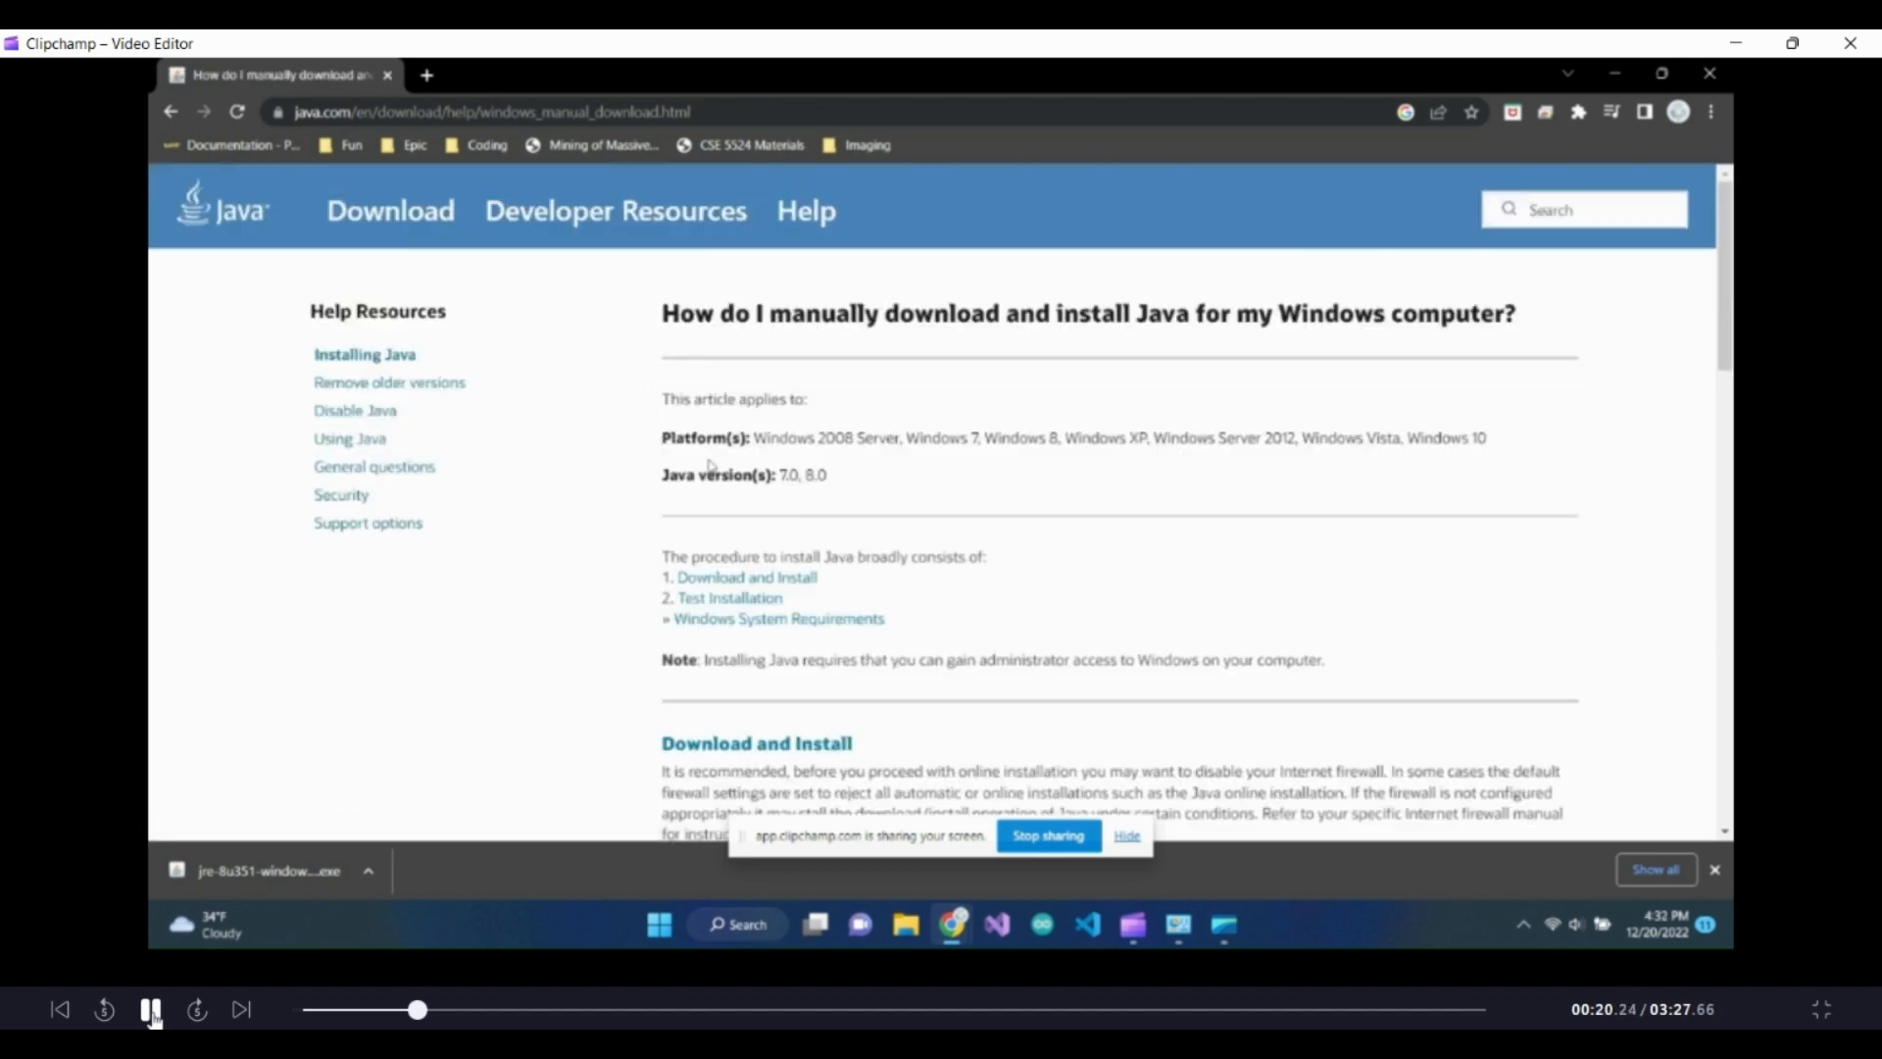
# Play back the recorded walkthrough of downloading Java and installing the Eclipse IDE for Java Developers, pausing at key stages
pyautogui.click(152, 1013)
pyautogui.click(152, 1010)
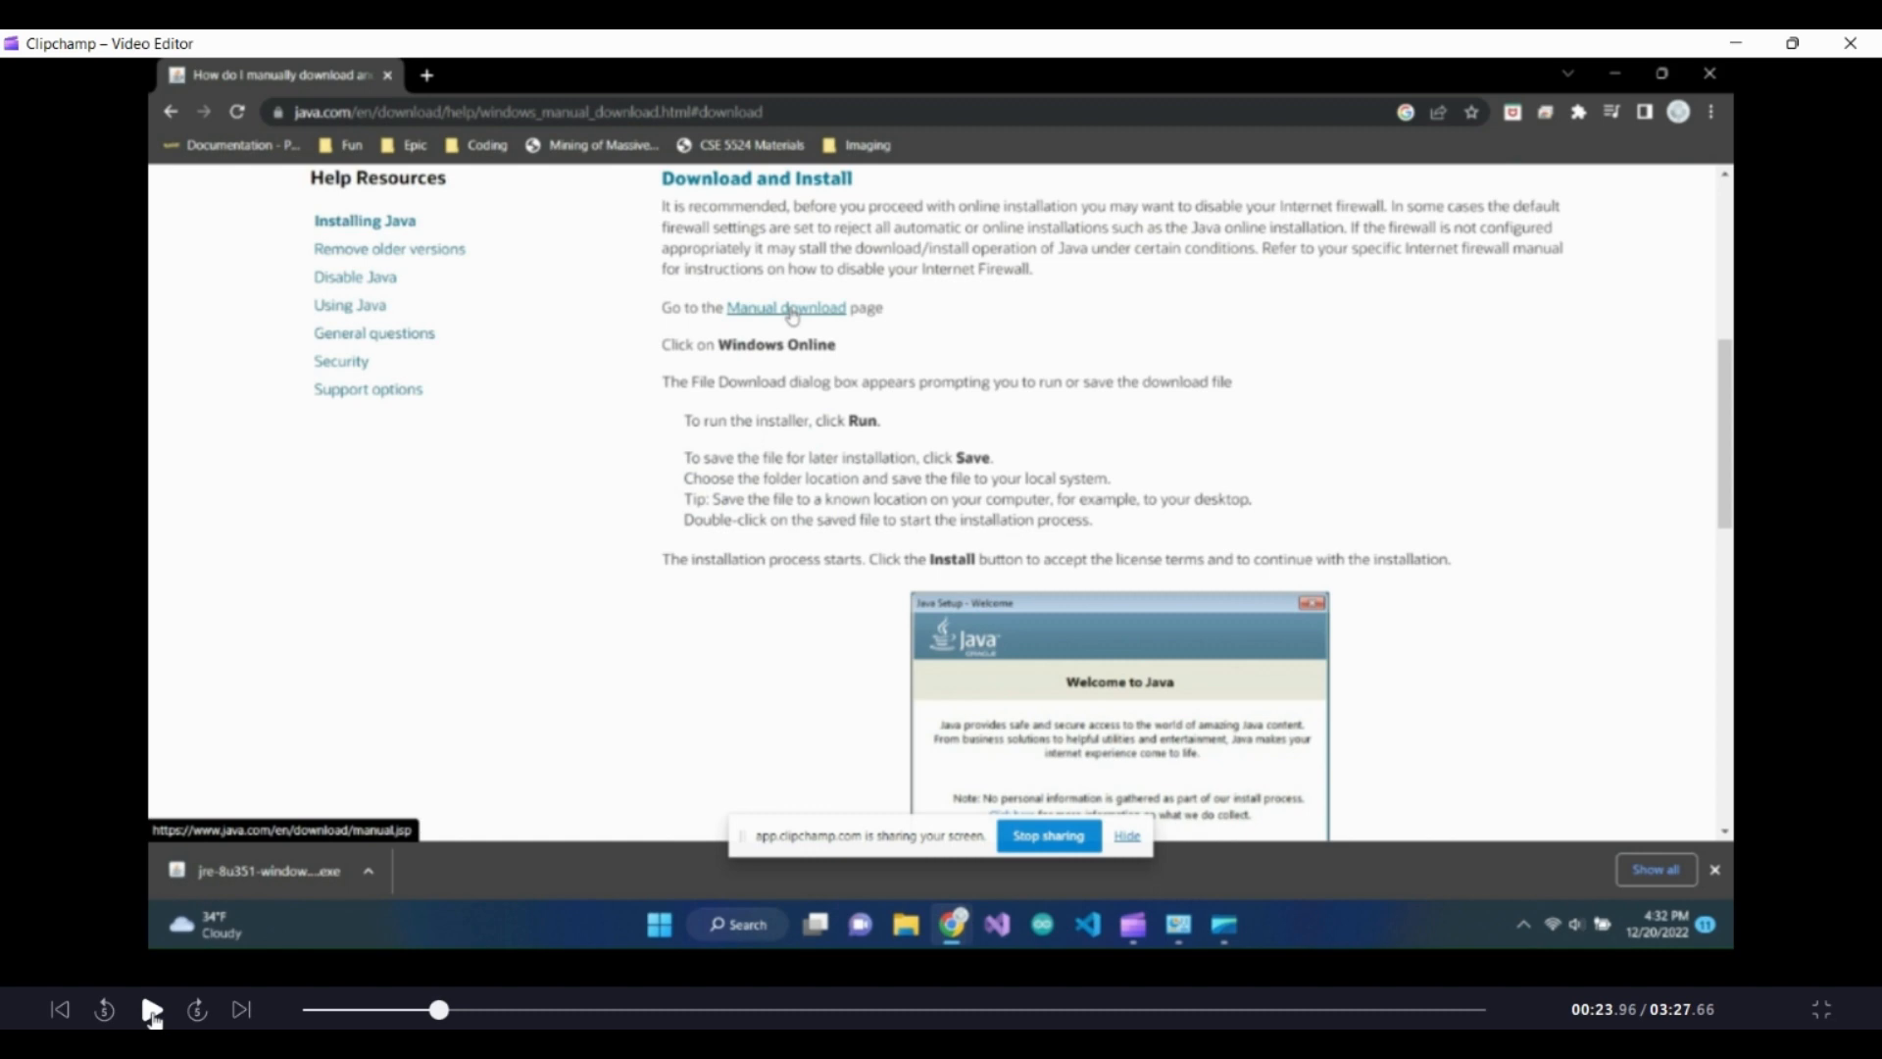
pyautogui.click(152, 1010)
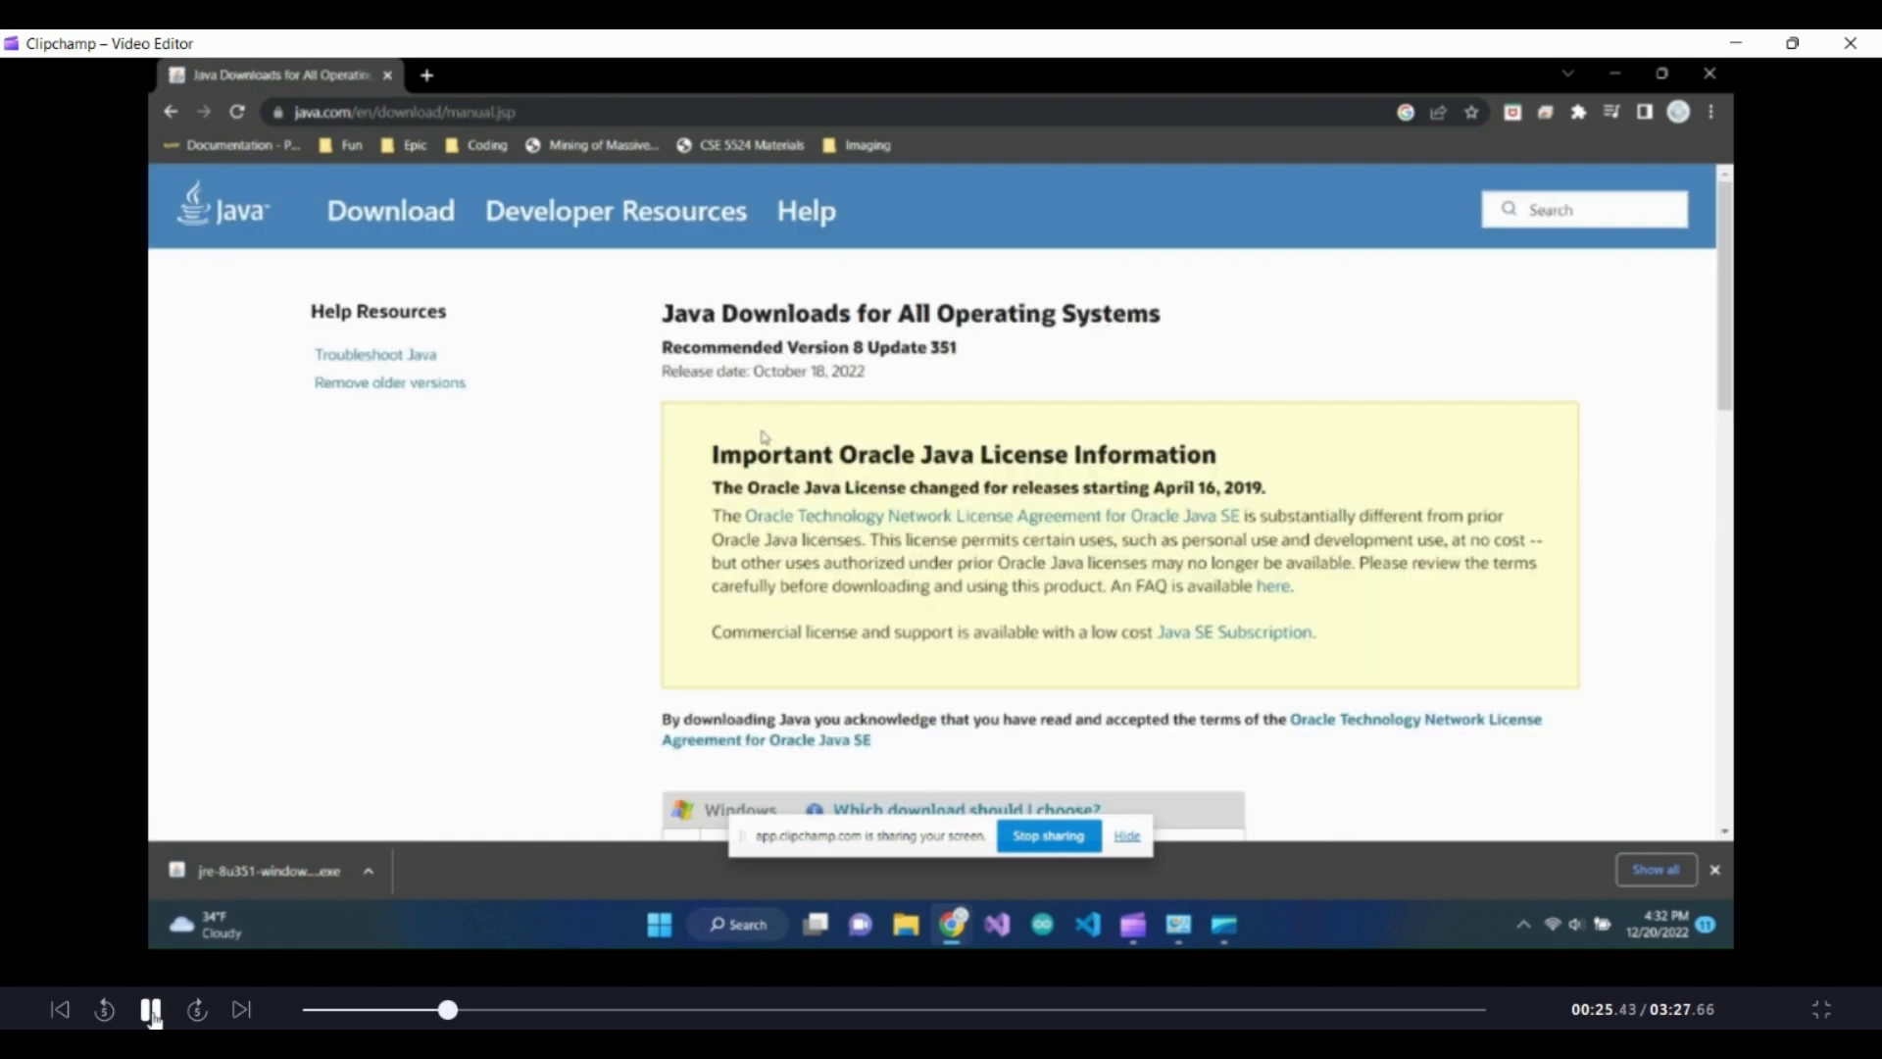
pyautogui.click(152, 1010)
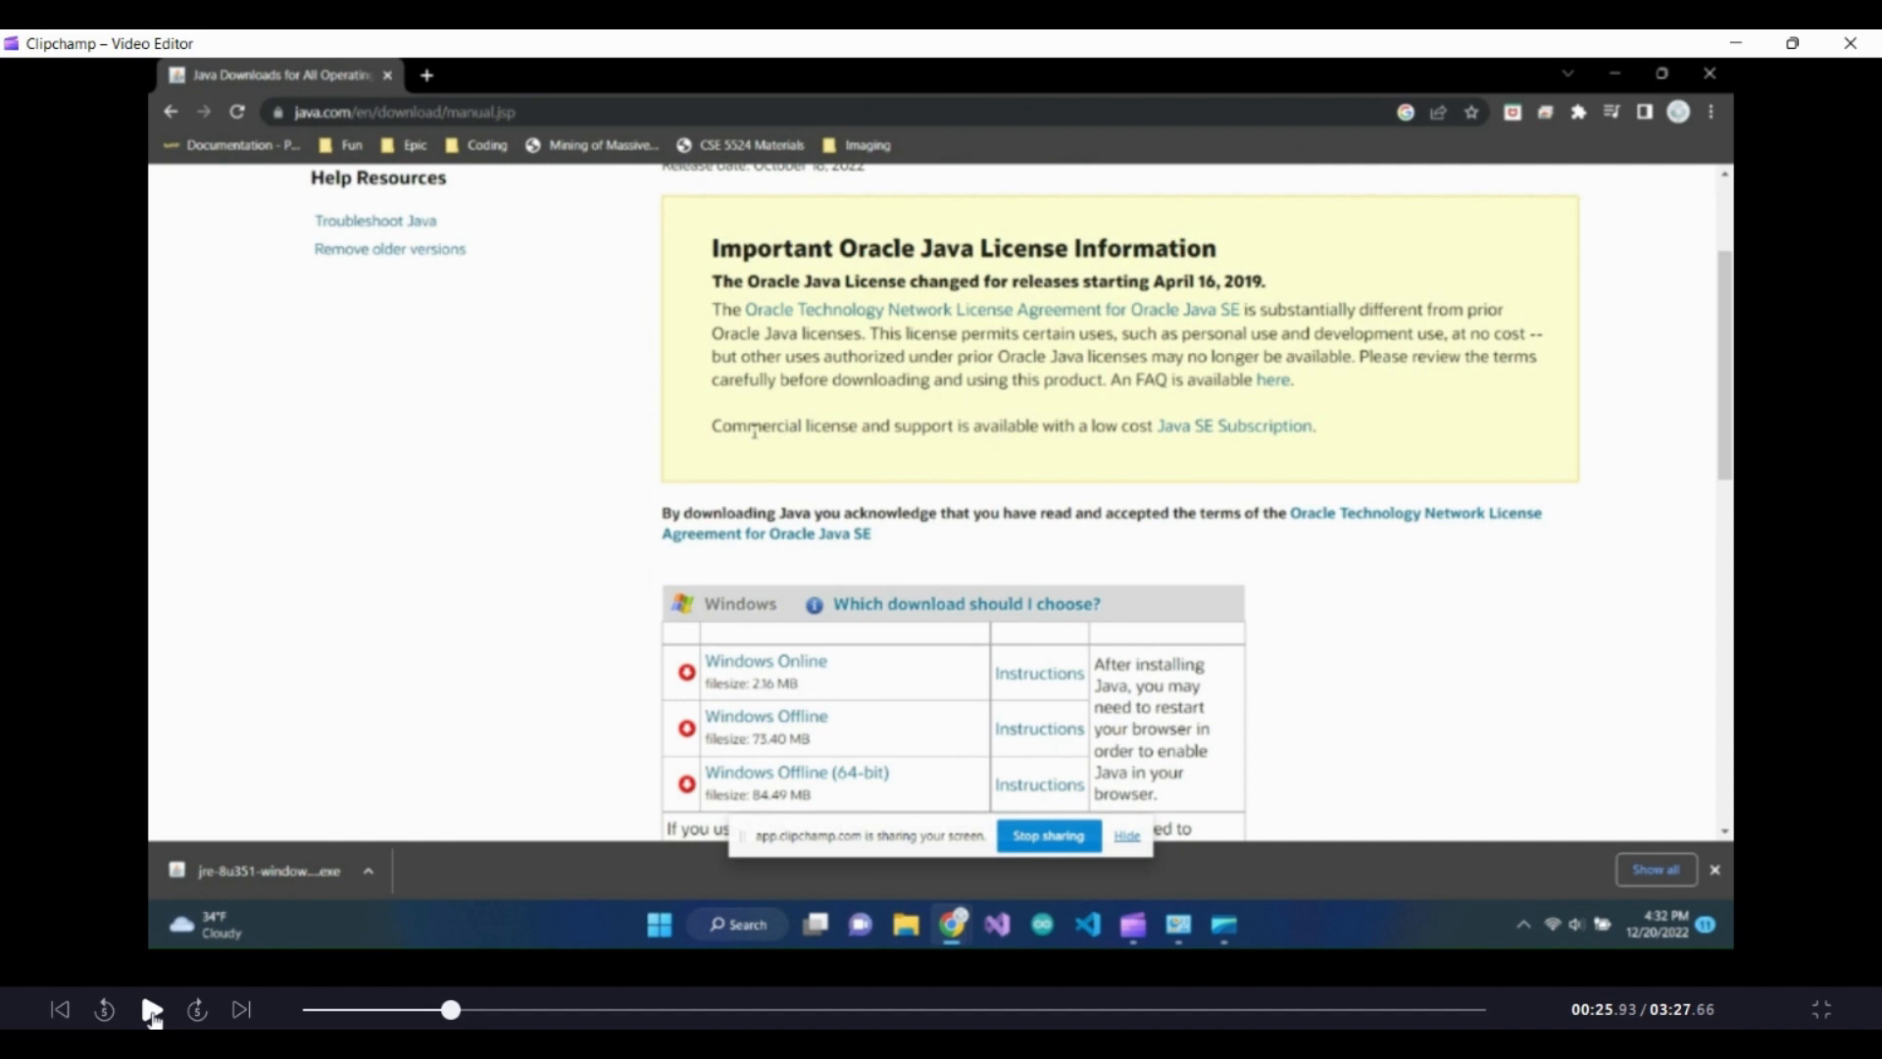
pyautogui.click(152, 1010)
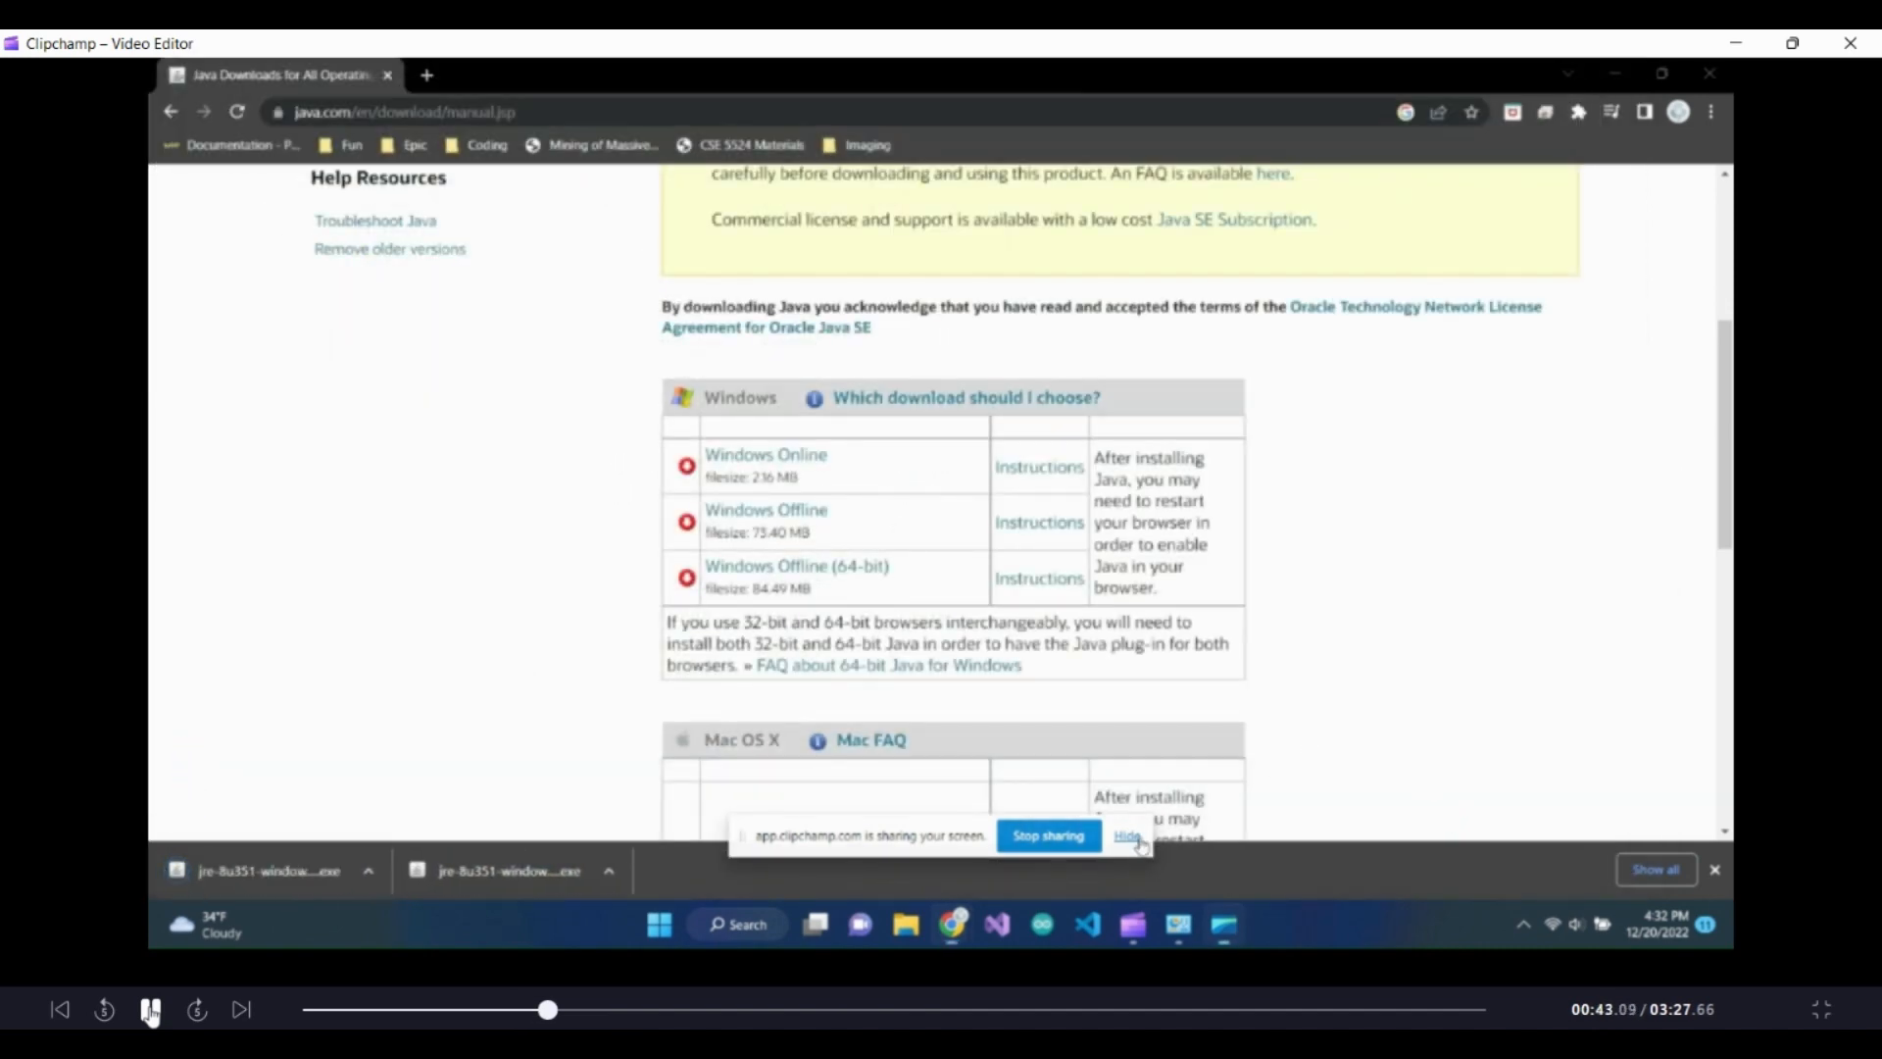
pyautogui.click(151, 1010)
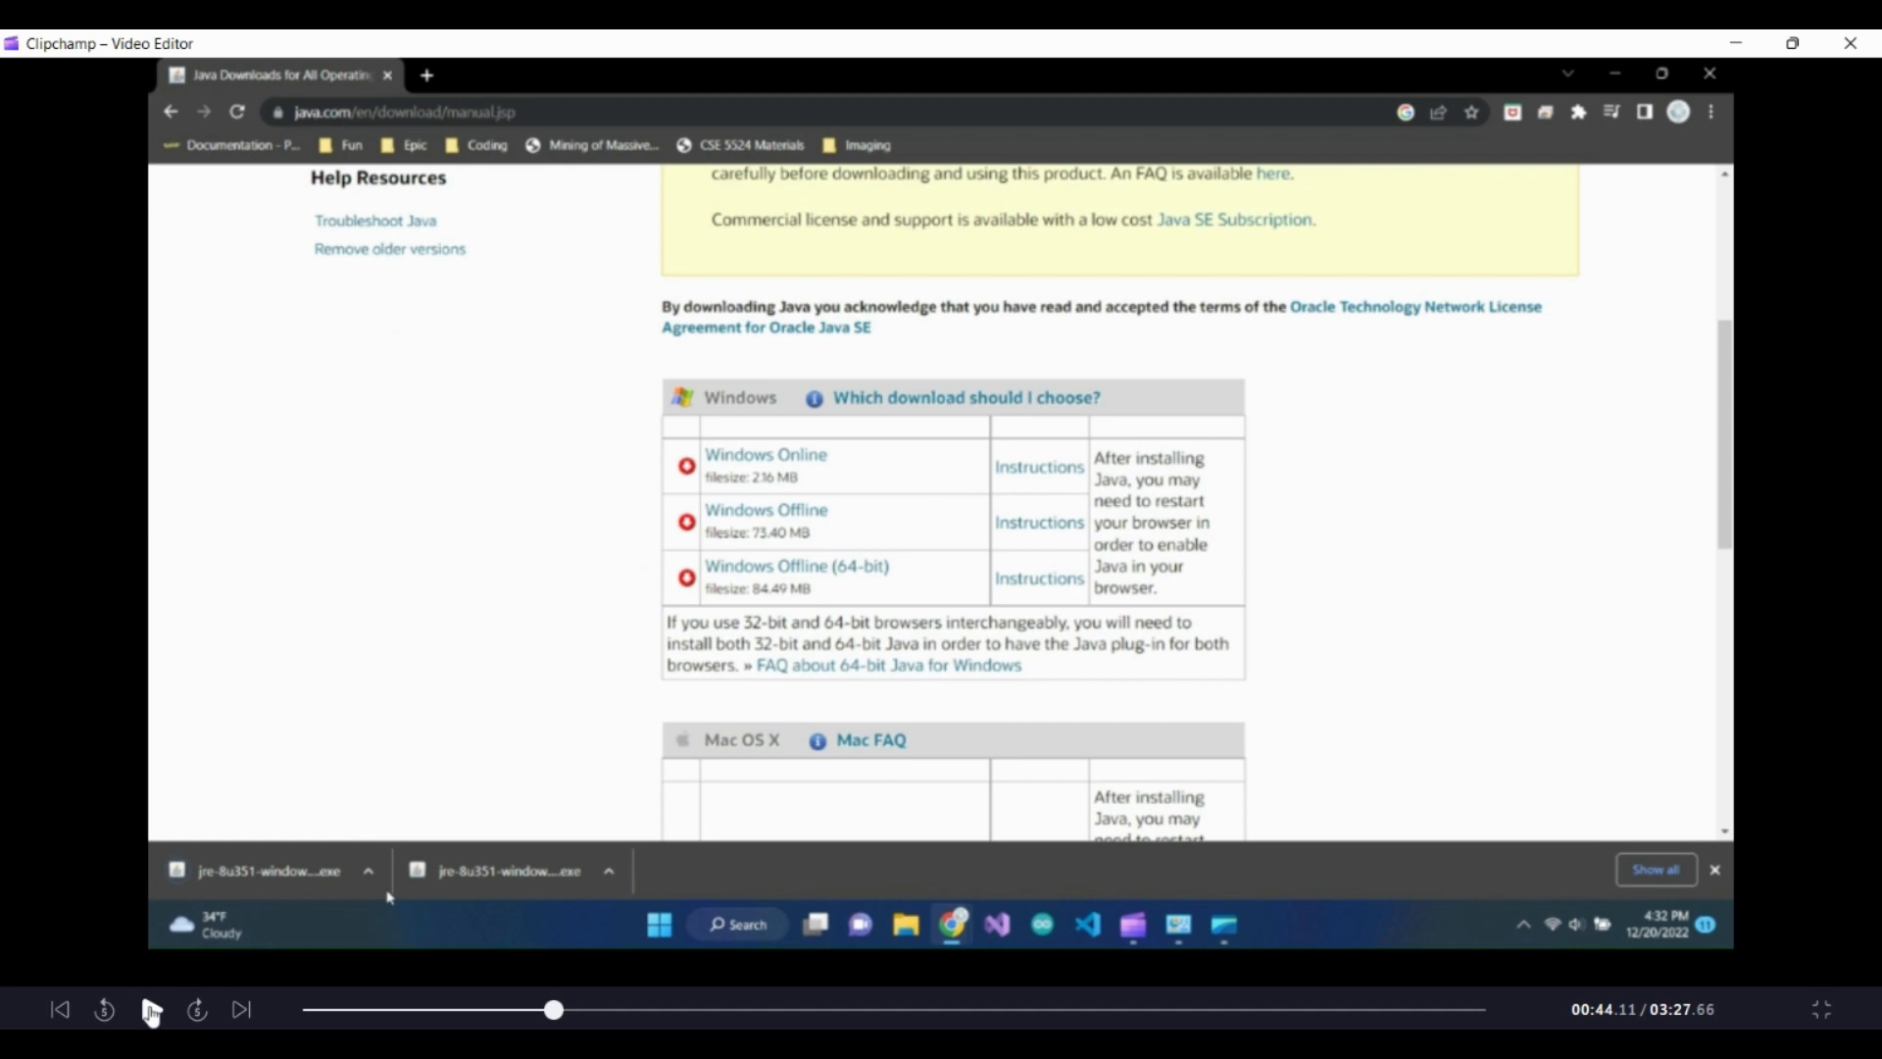
pyautogui.click(152, 1010)
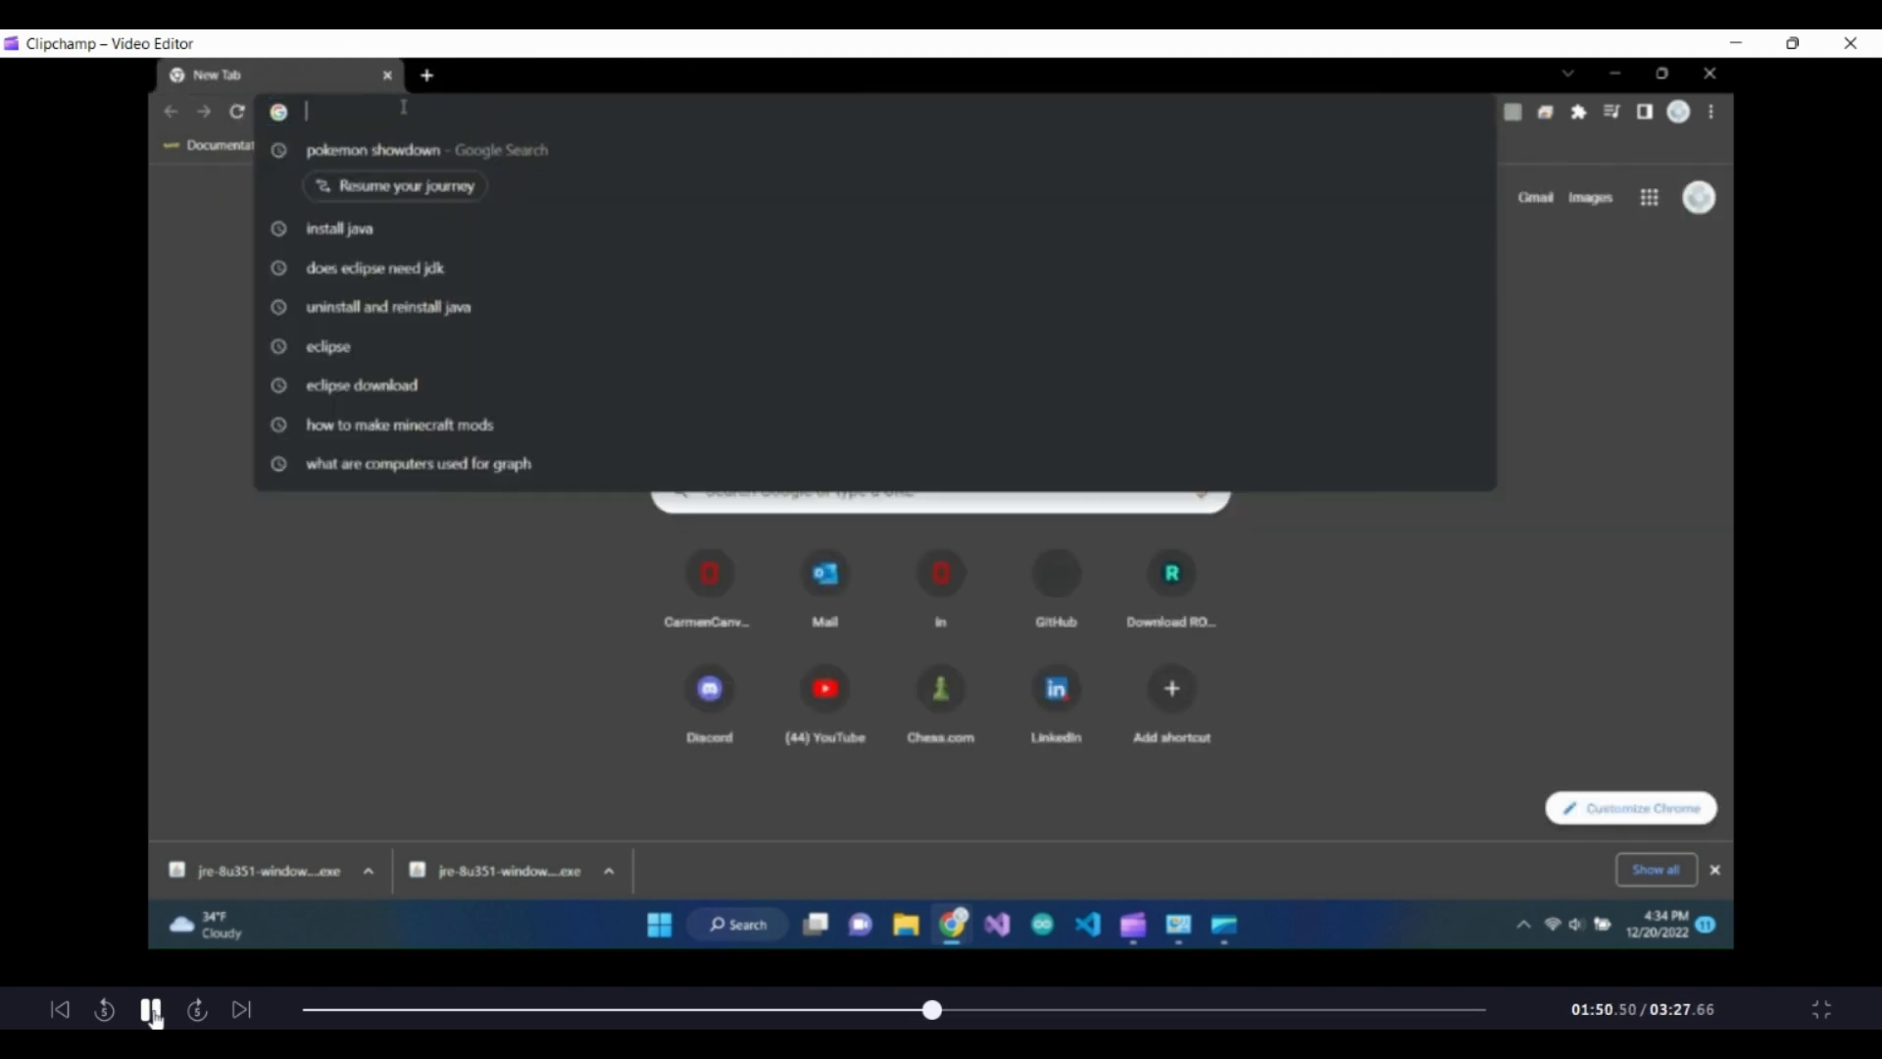
pyautogui.click(152, 1012)
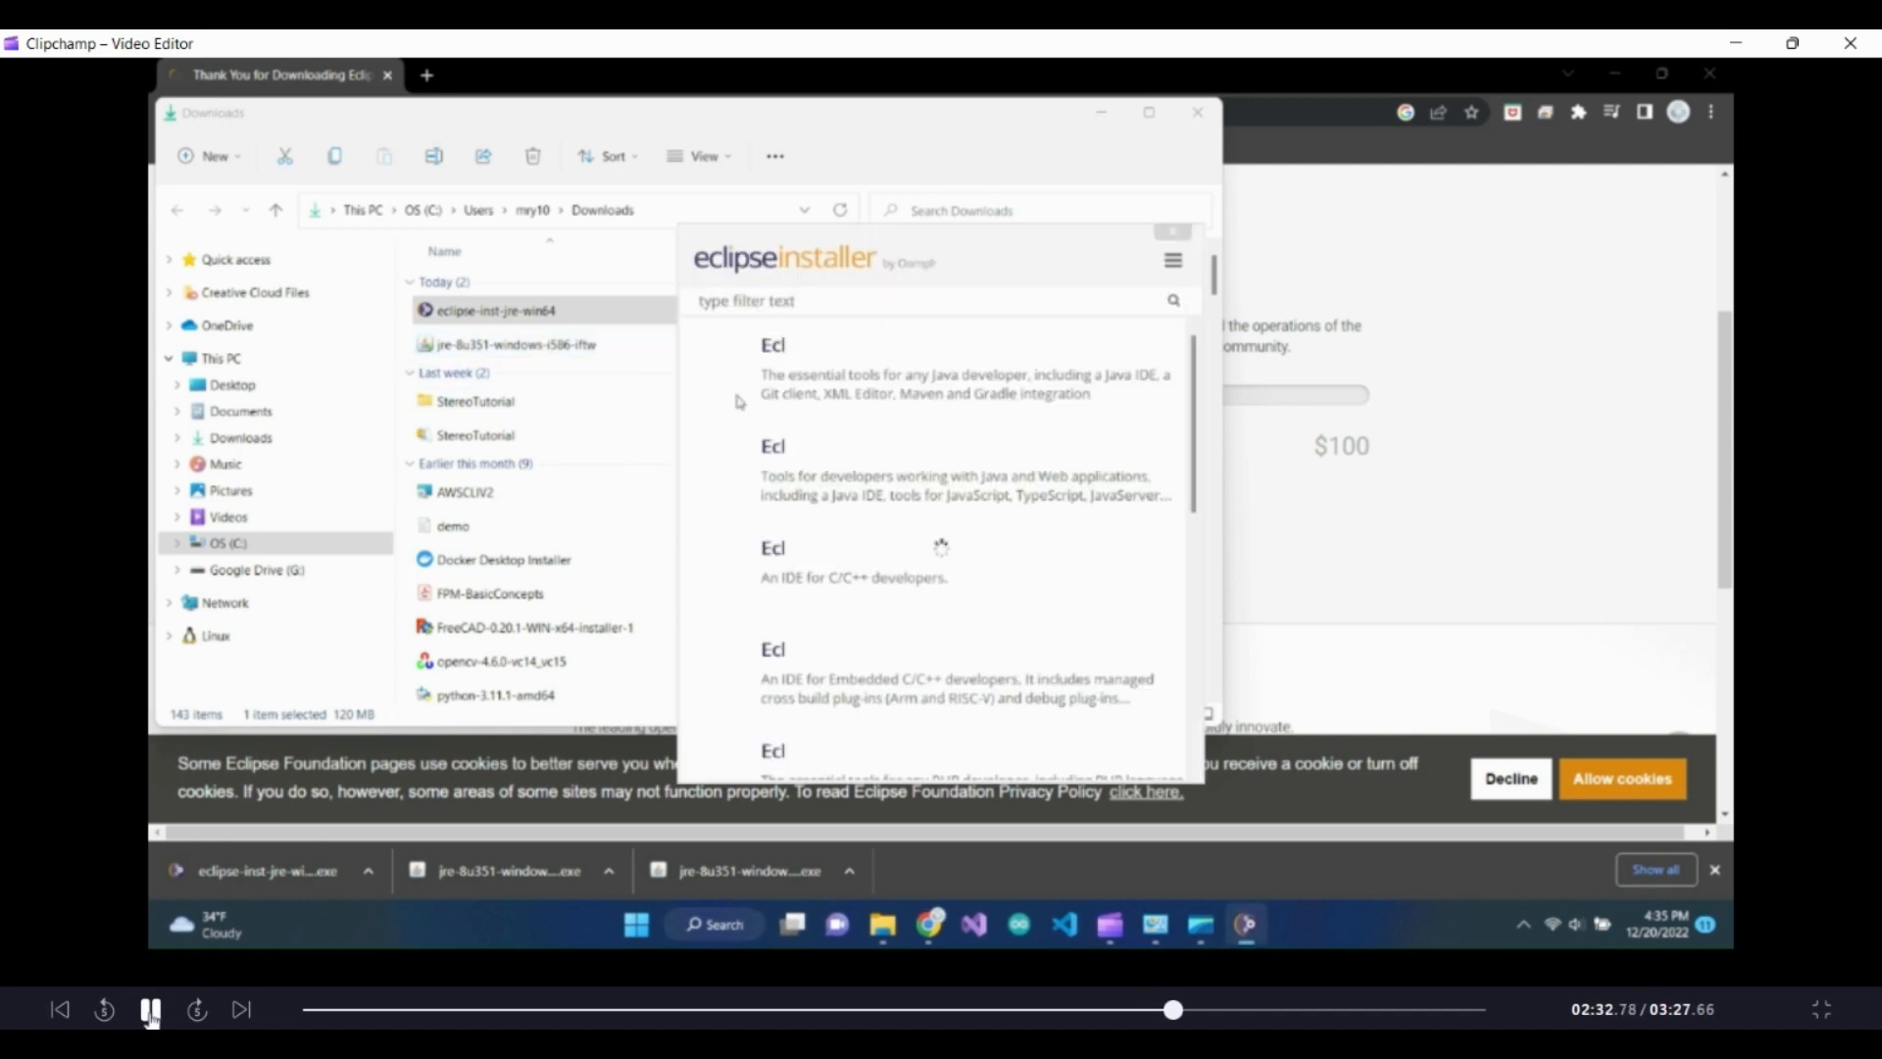
pyautogui.click(151, 1013)
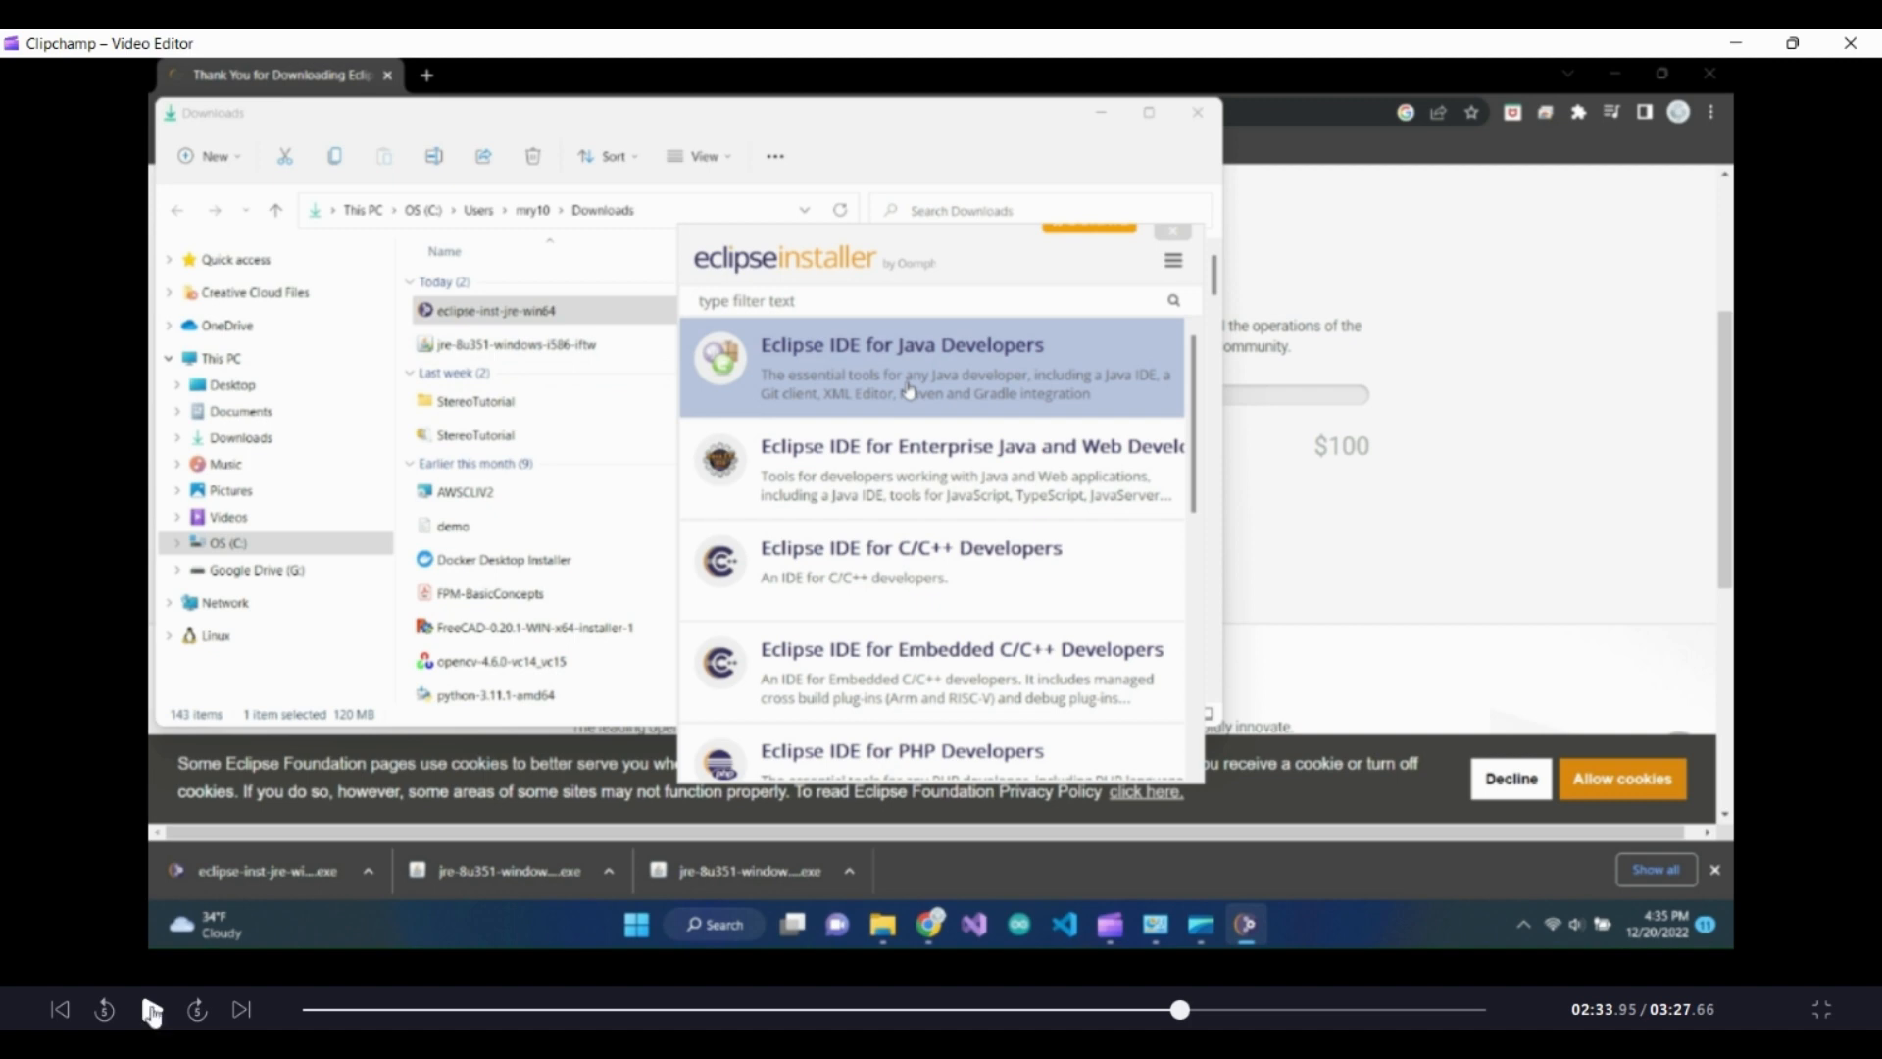
pyautogui.click(152, 1009)
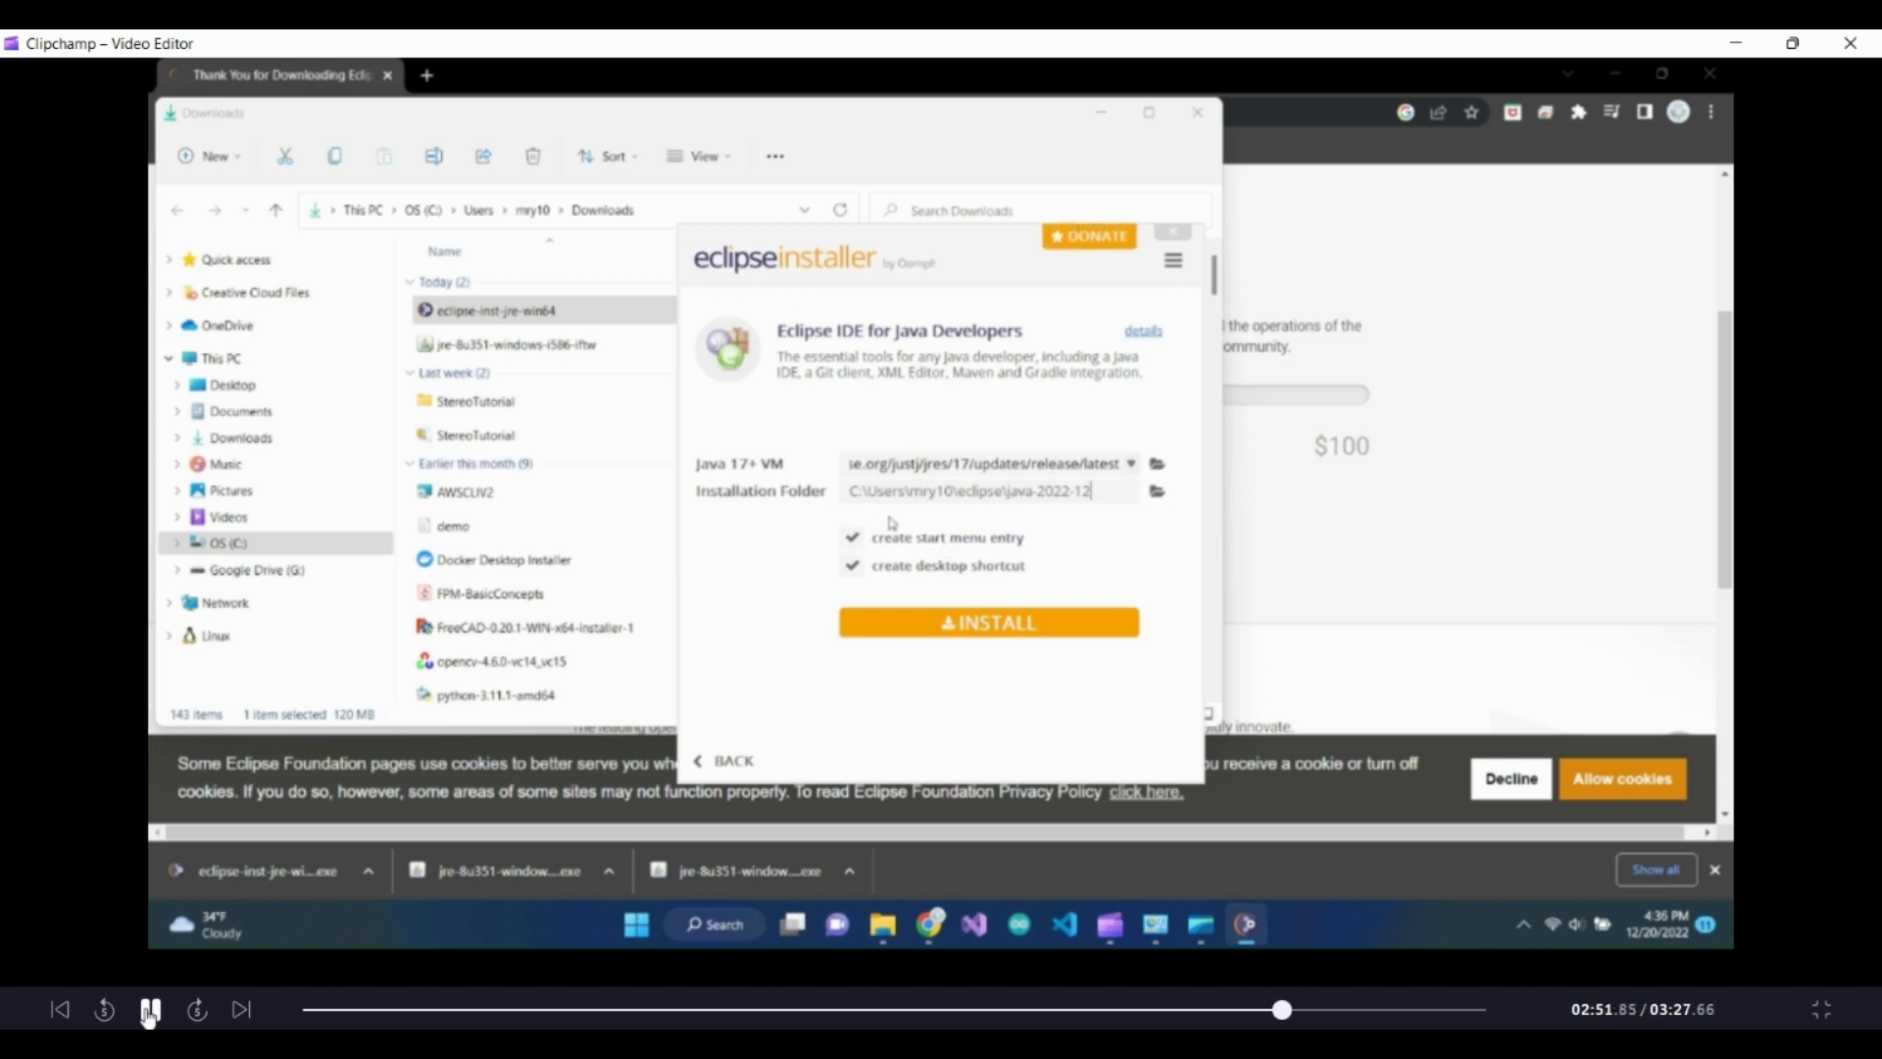
pyautogui.click(149, 1011)
pyautogui.click(151, 1011)
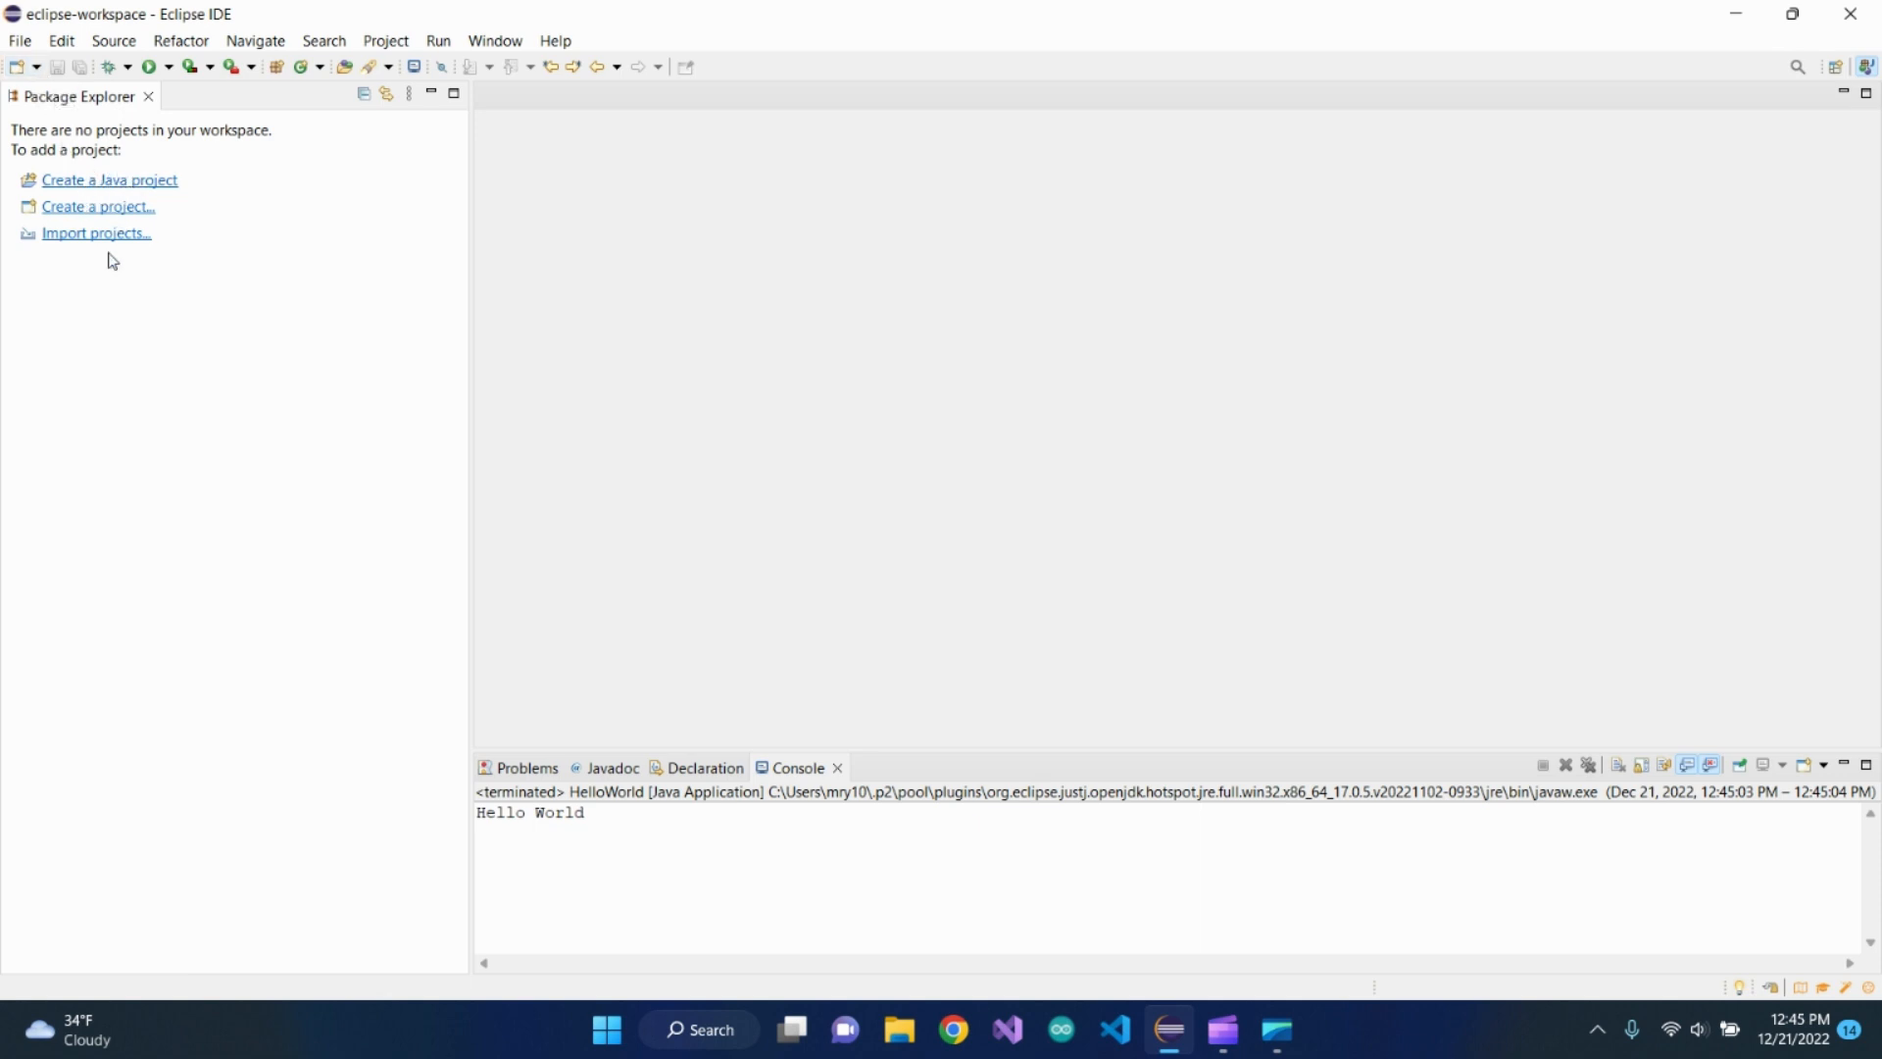
# Create a new Java project named HelloWorld without a module-info.java file
pyautogui.click(38, 67)
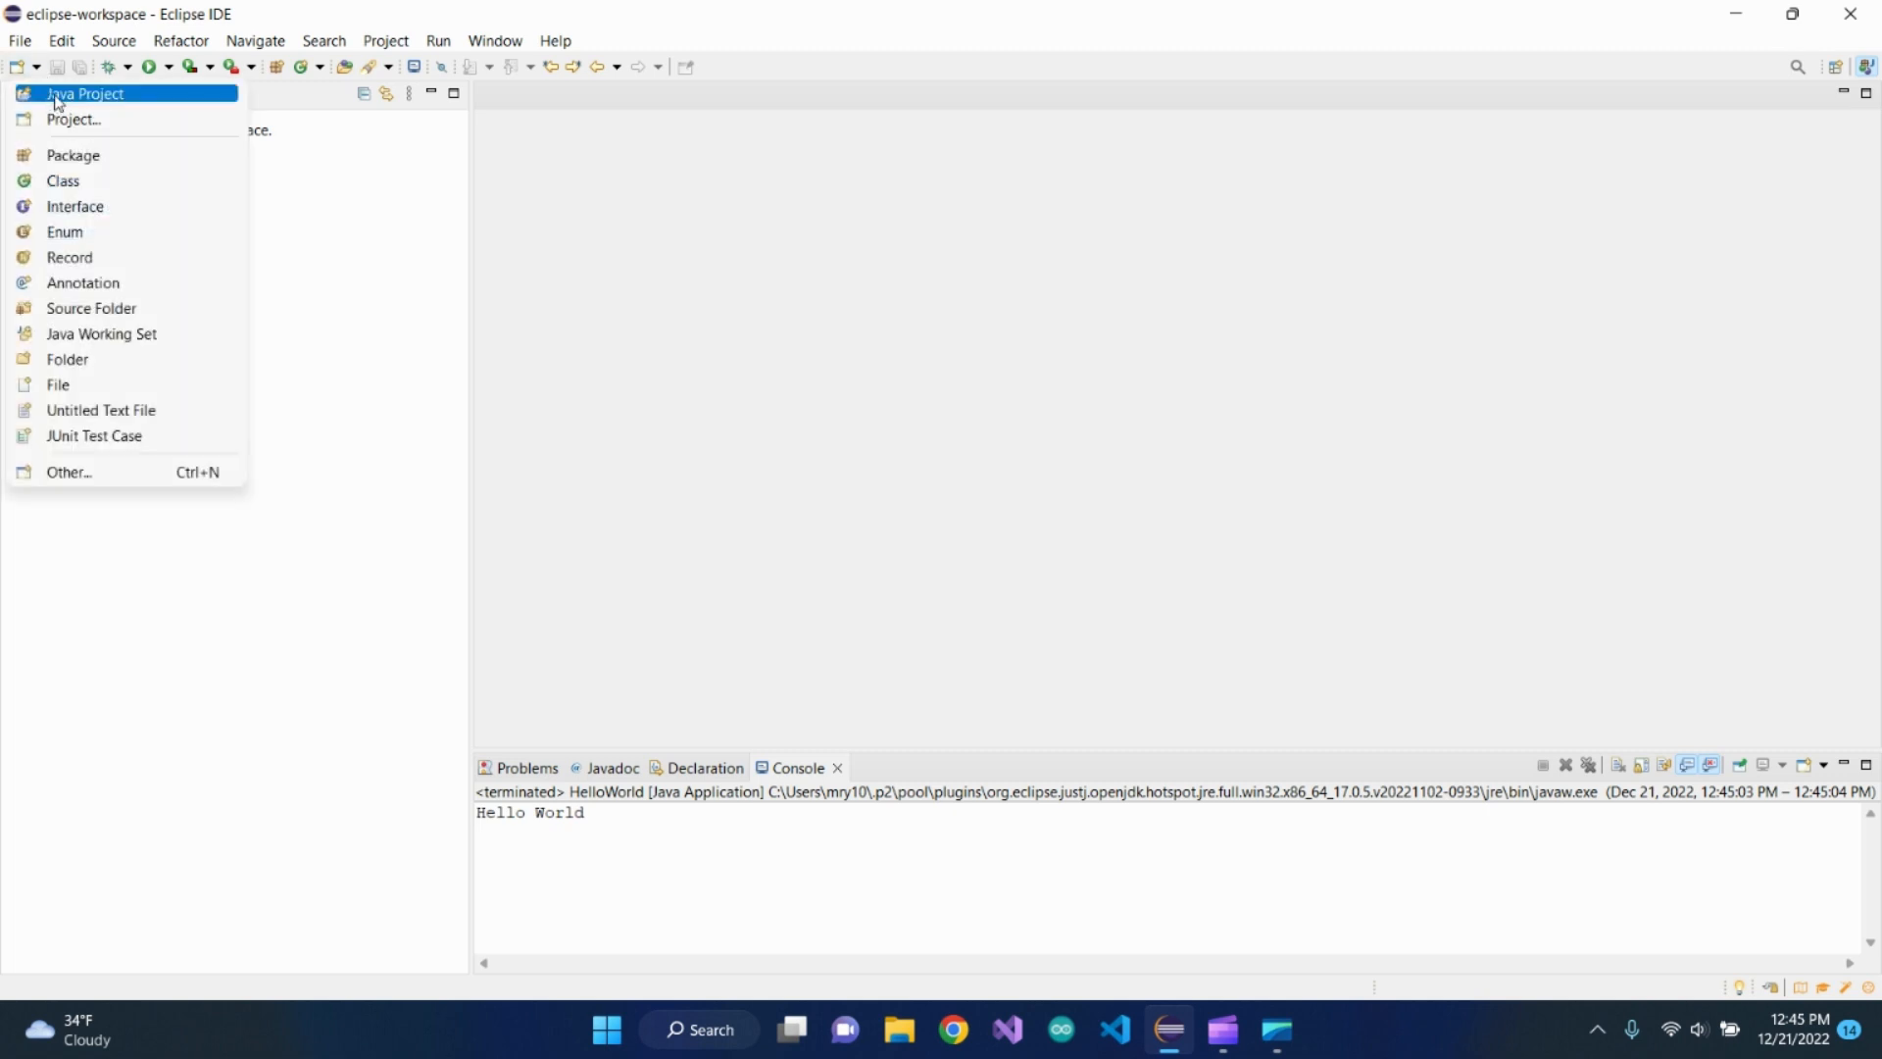
pyautogui.click(59, 96)
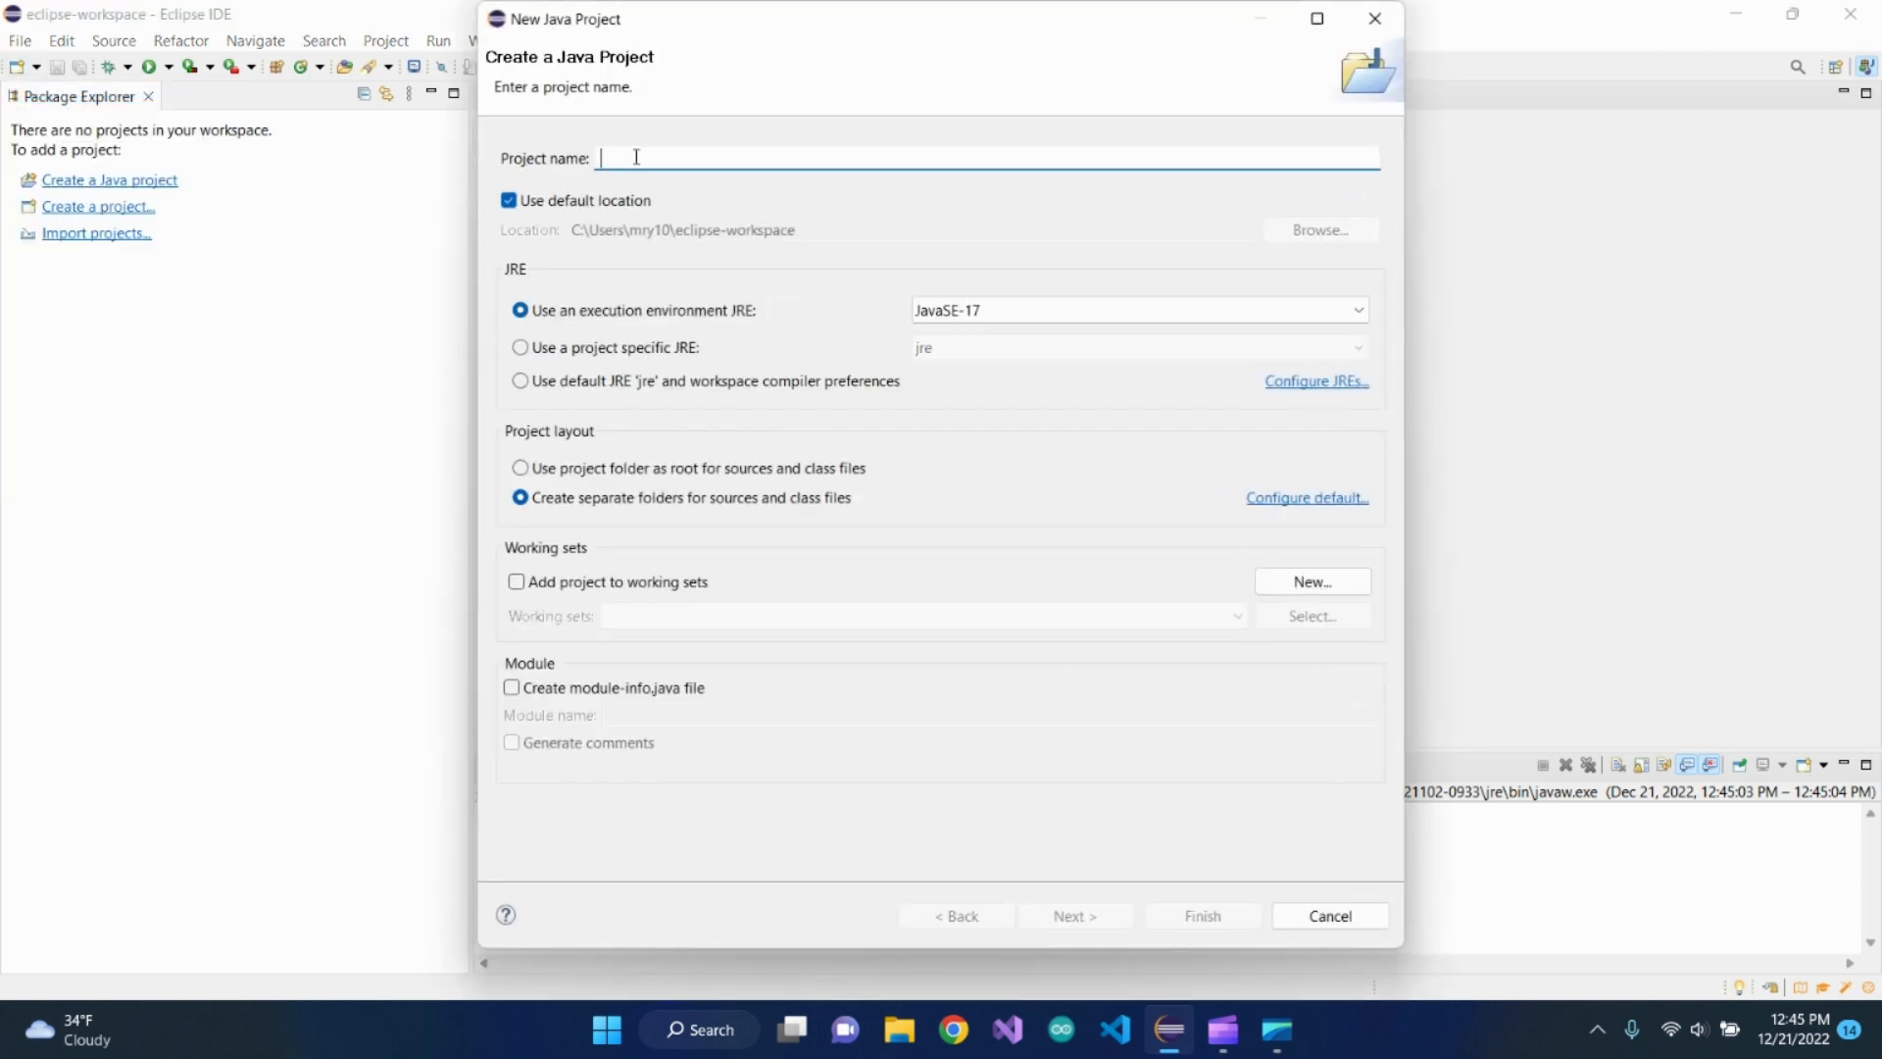
pyautogui.write('Hello')
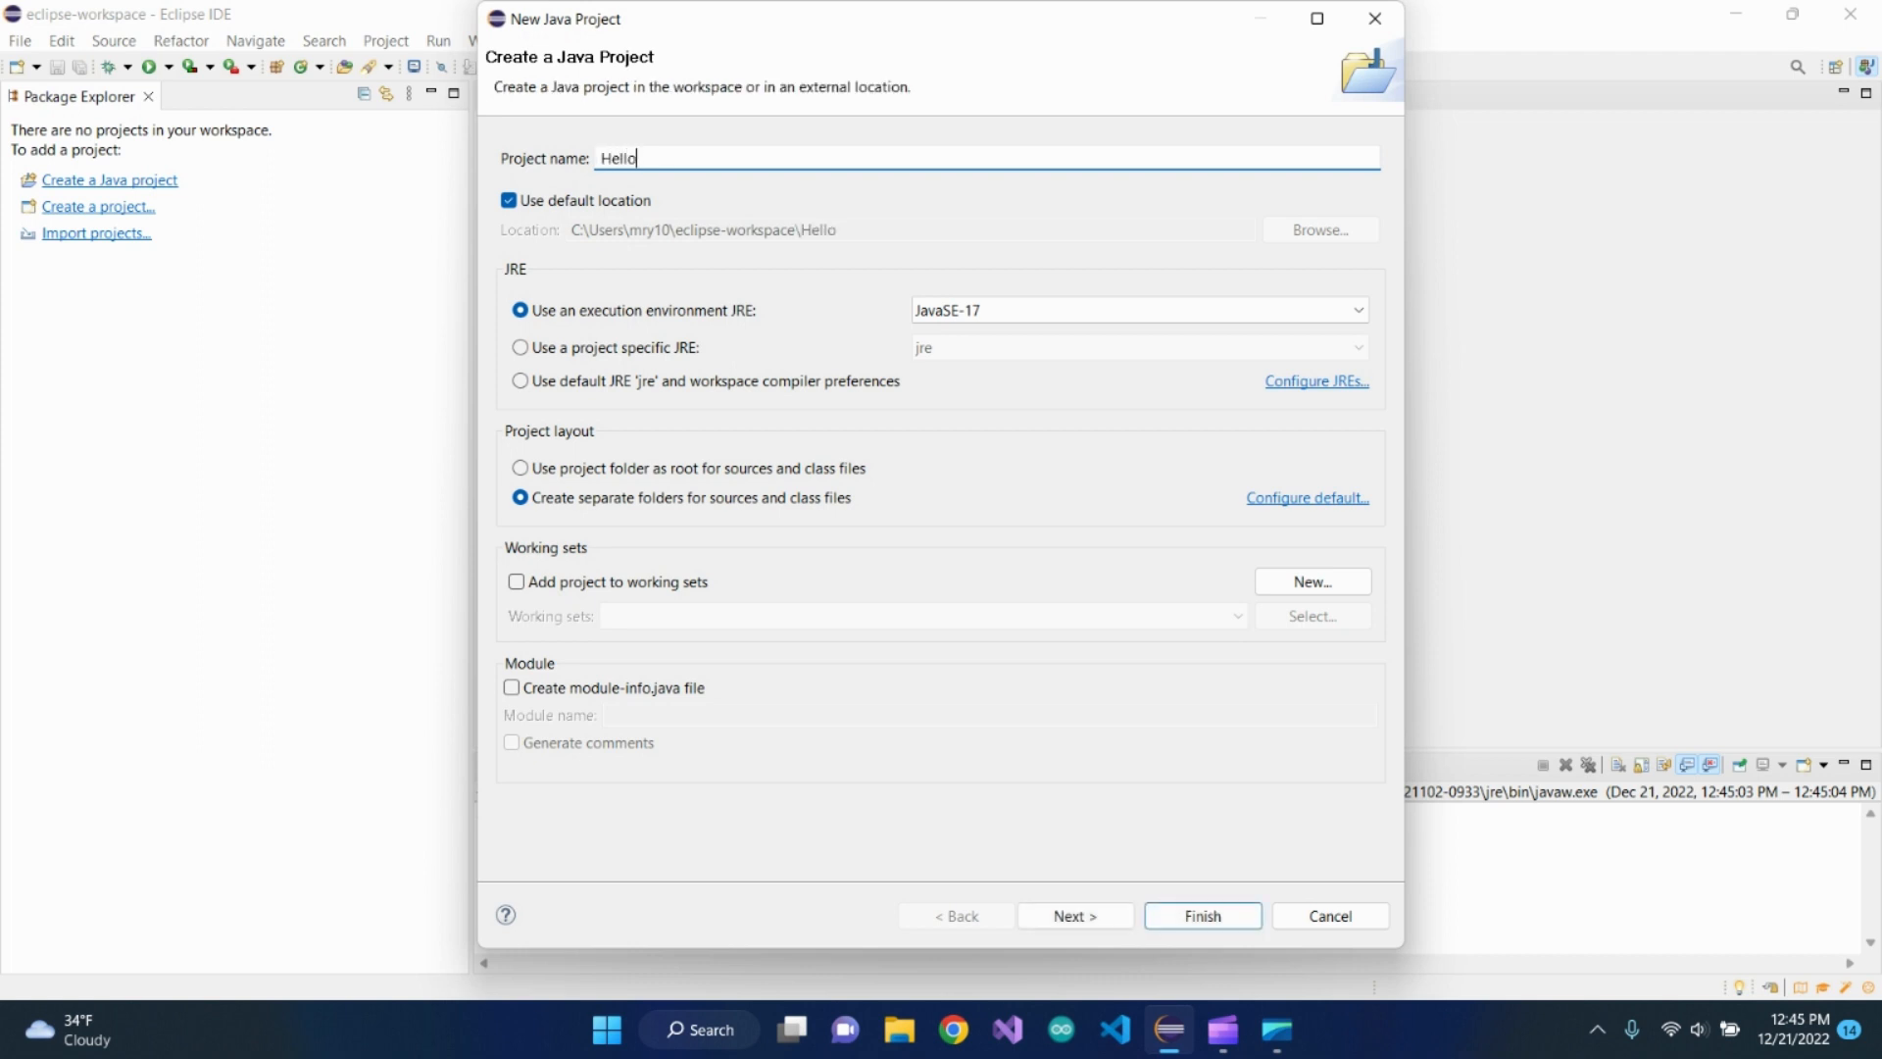
pyautogui.write('Word')
pyautogui.write('d')
pyautogui.click(511, 688)
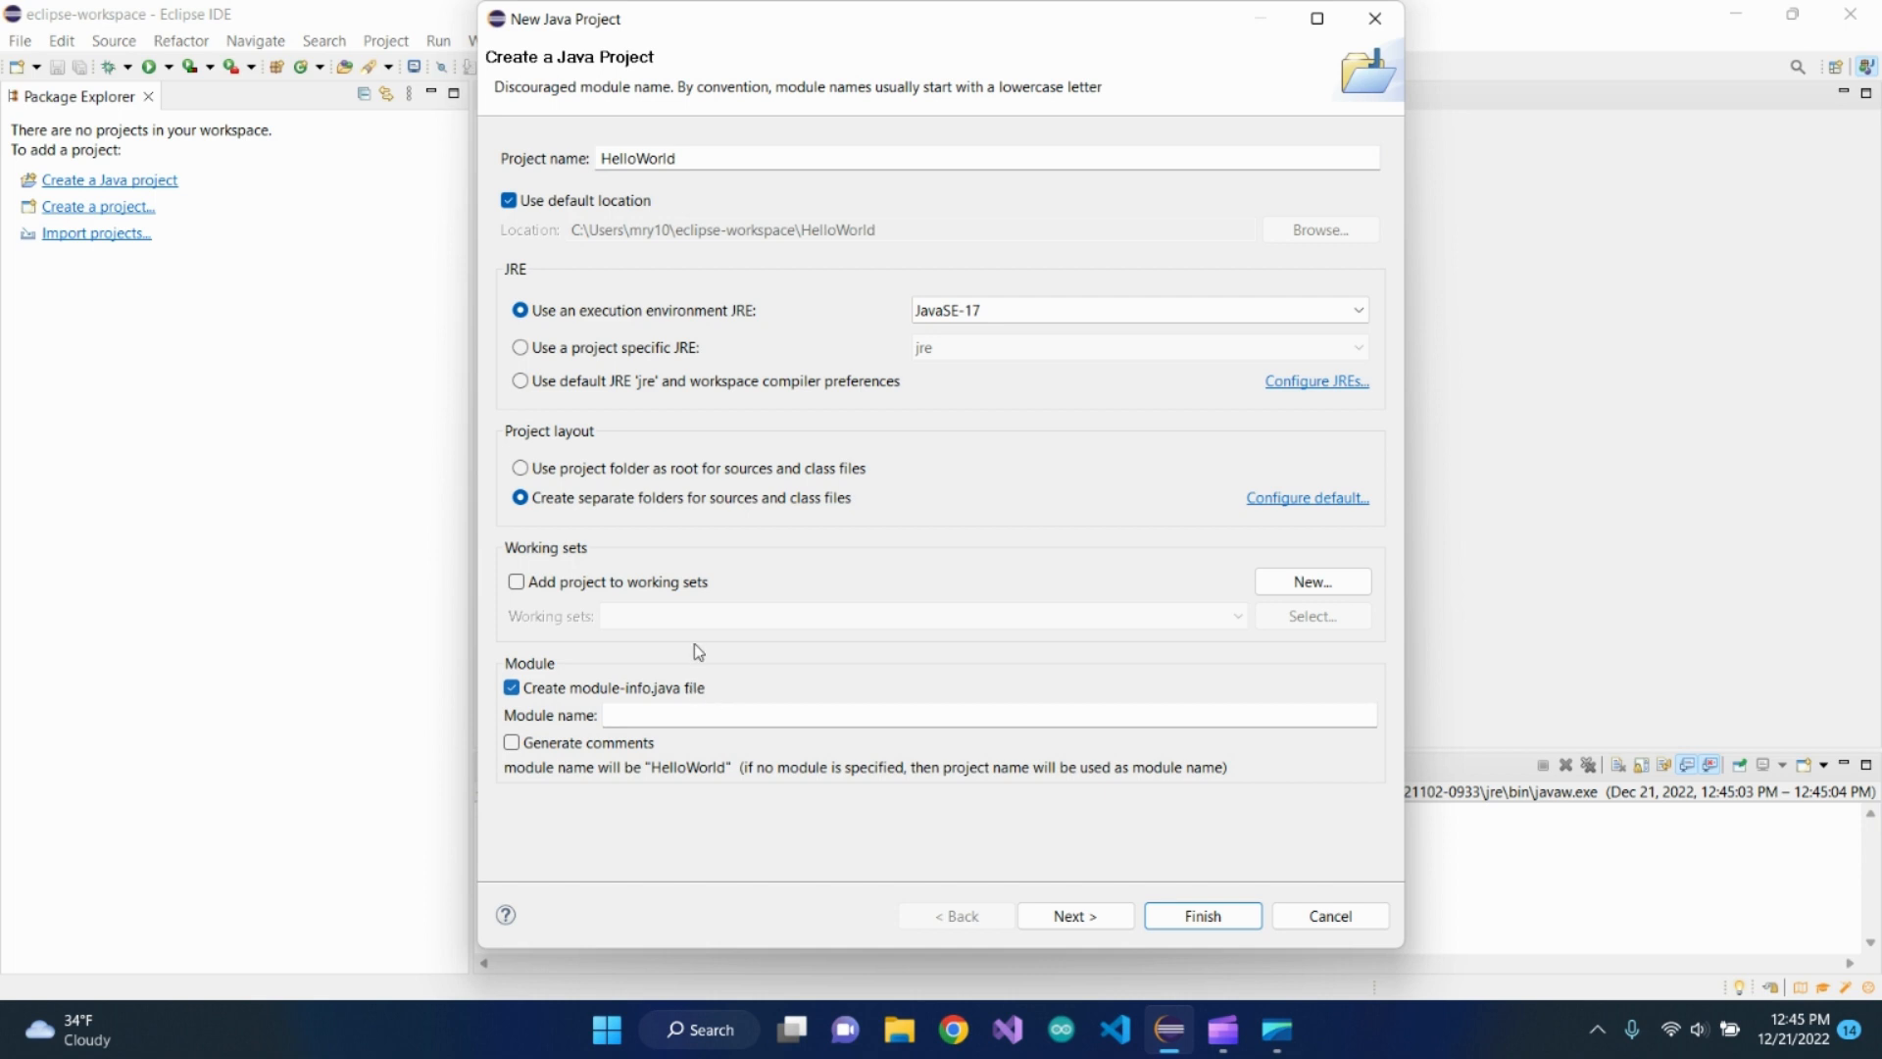
pyautogui.click(512, 688)
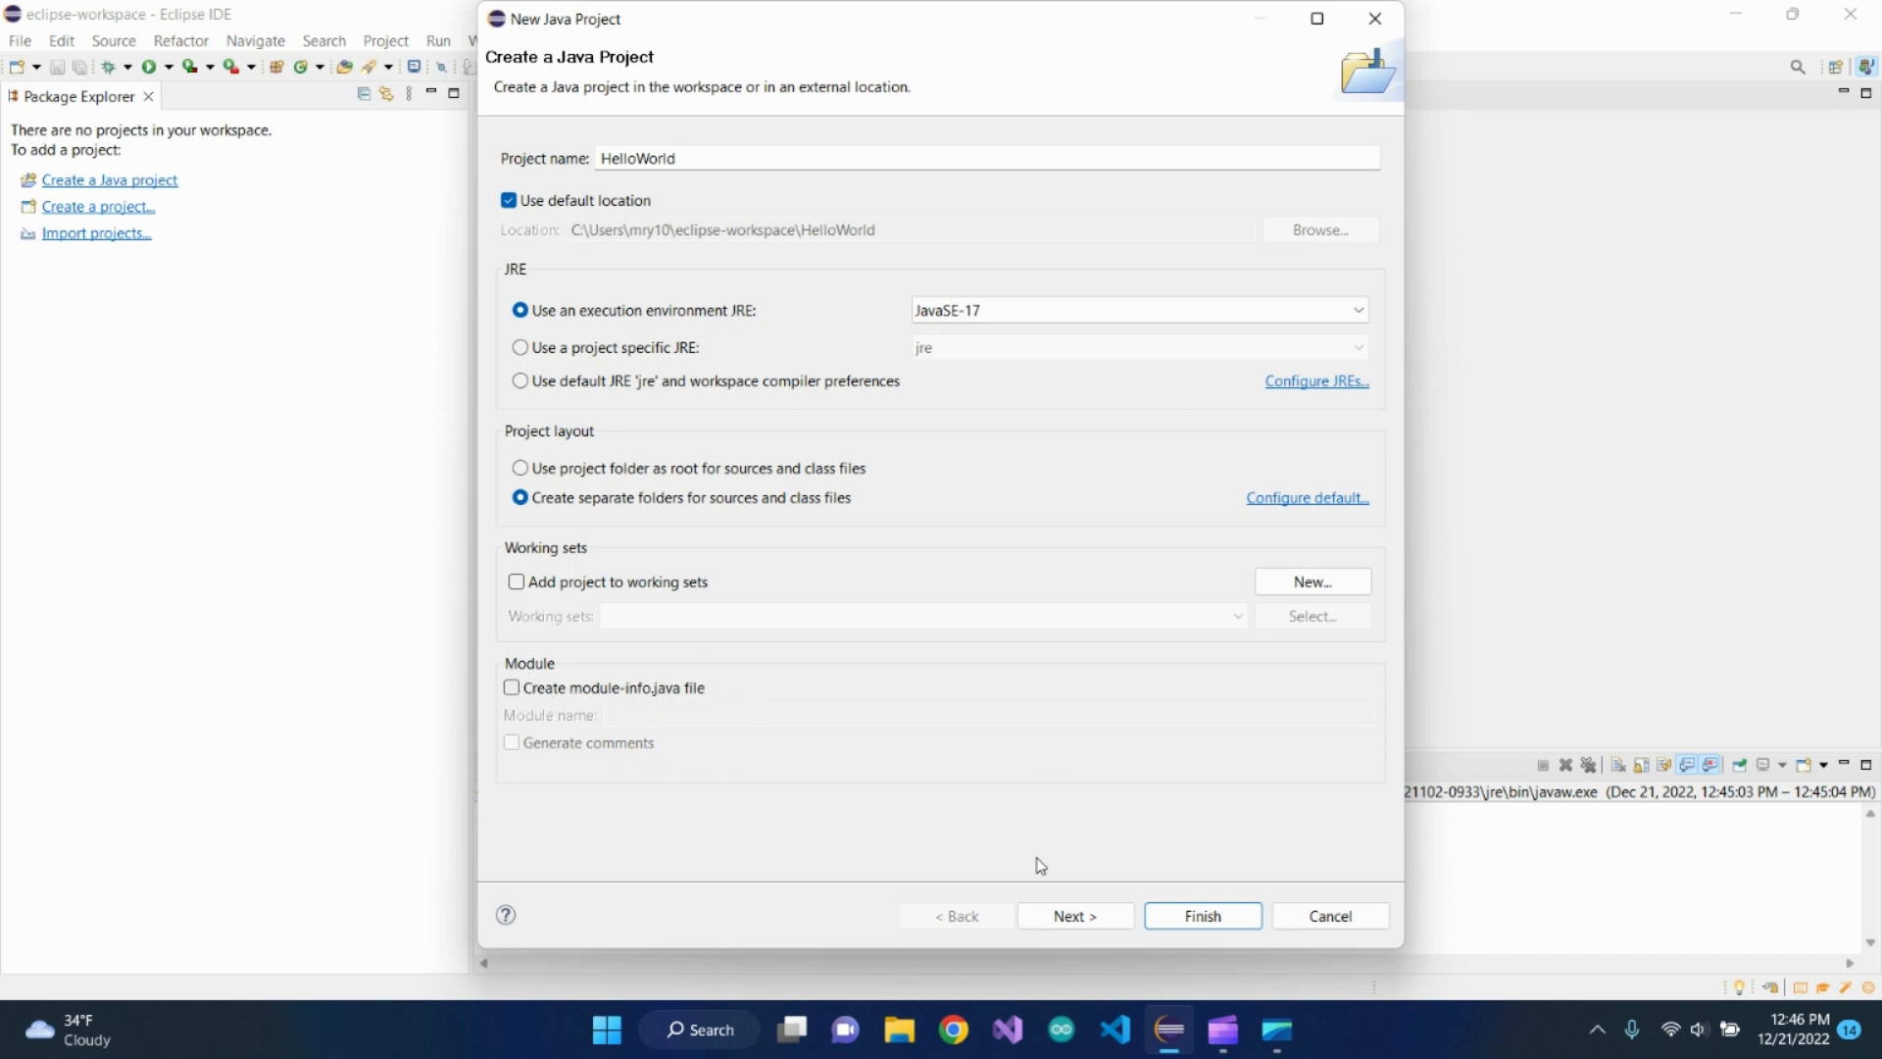
pyautogui.click(1196, 917)
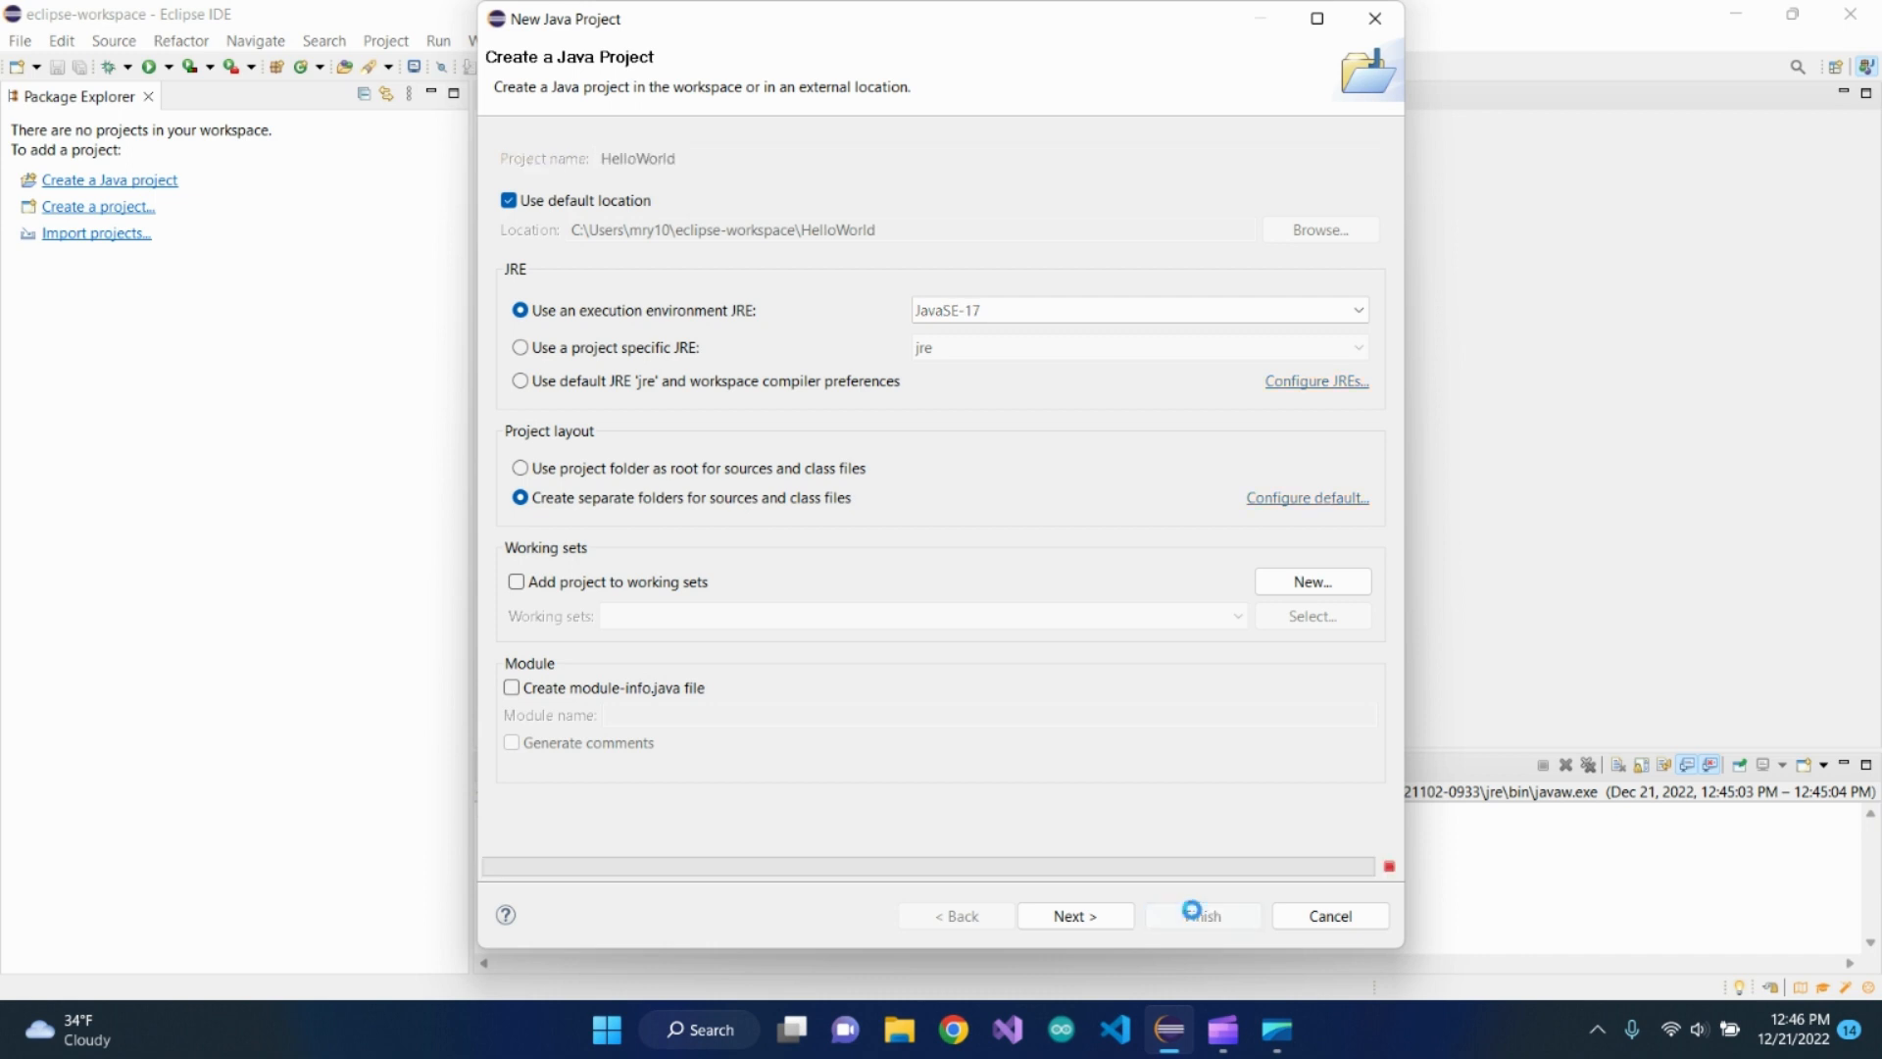
# Create a class named HelloWorld in the project's src folder, including the public static void main(String[] args) method stub
pyautogui.click(10, 120)
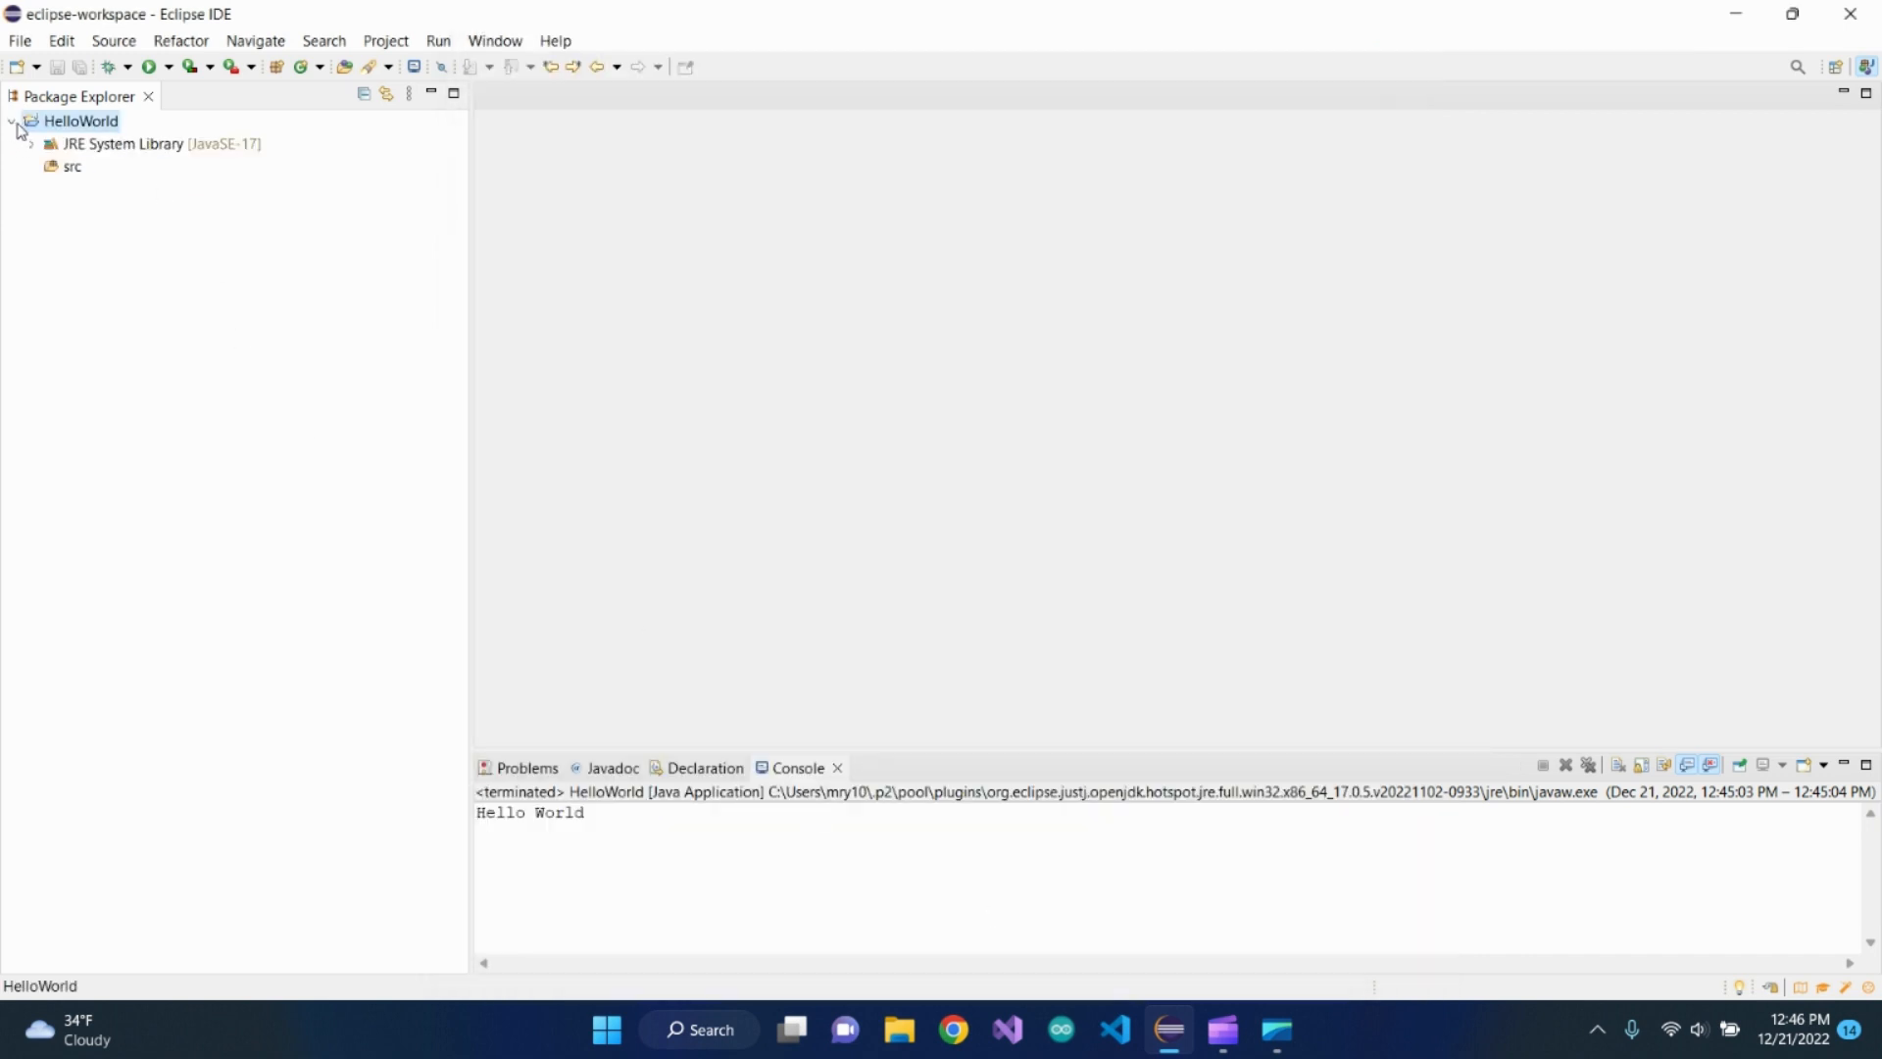
pyautogui.rightClick(62, 175)
pyautogui.moveTo(88, 191)
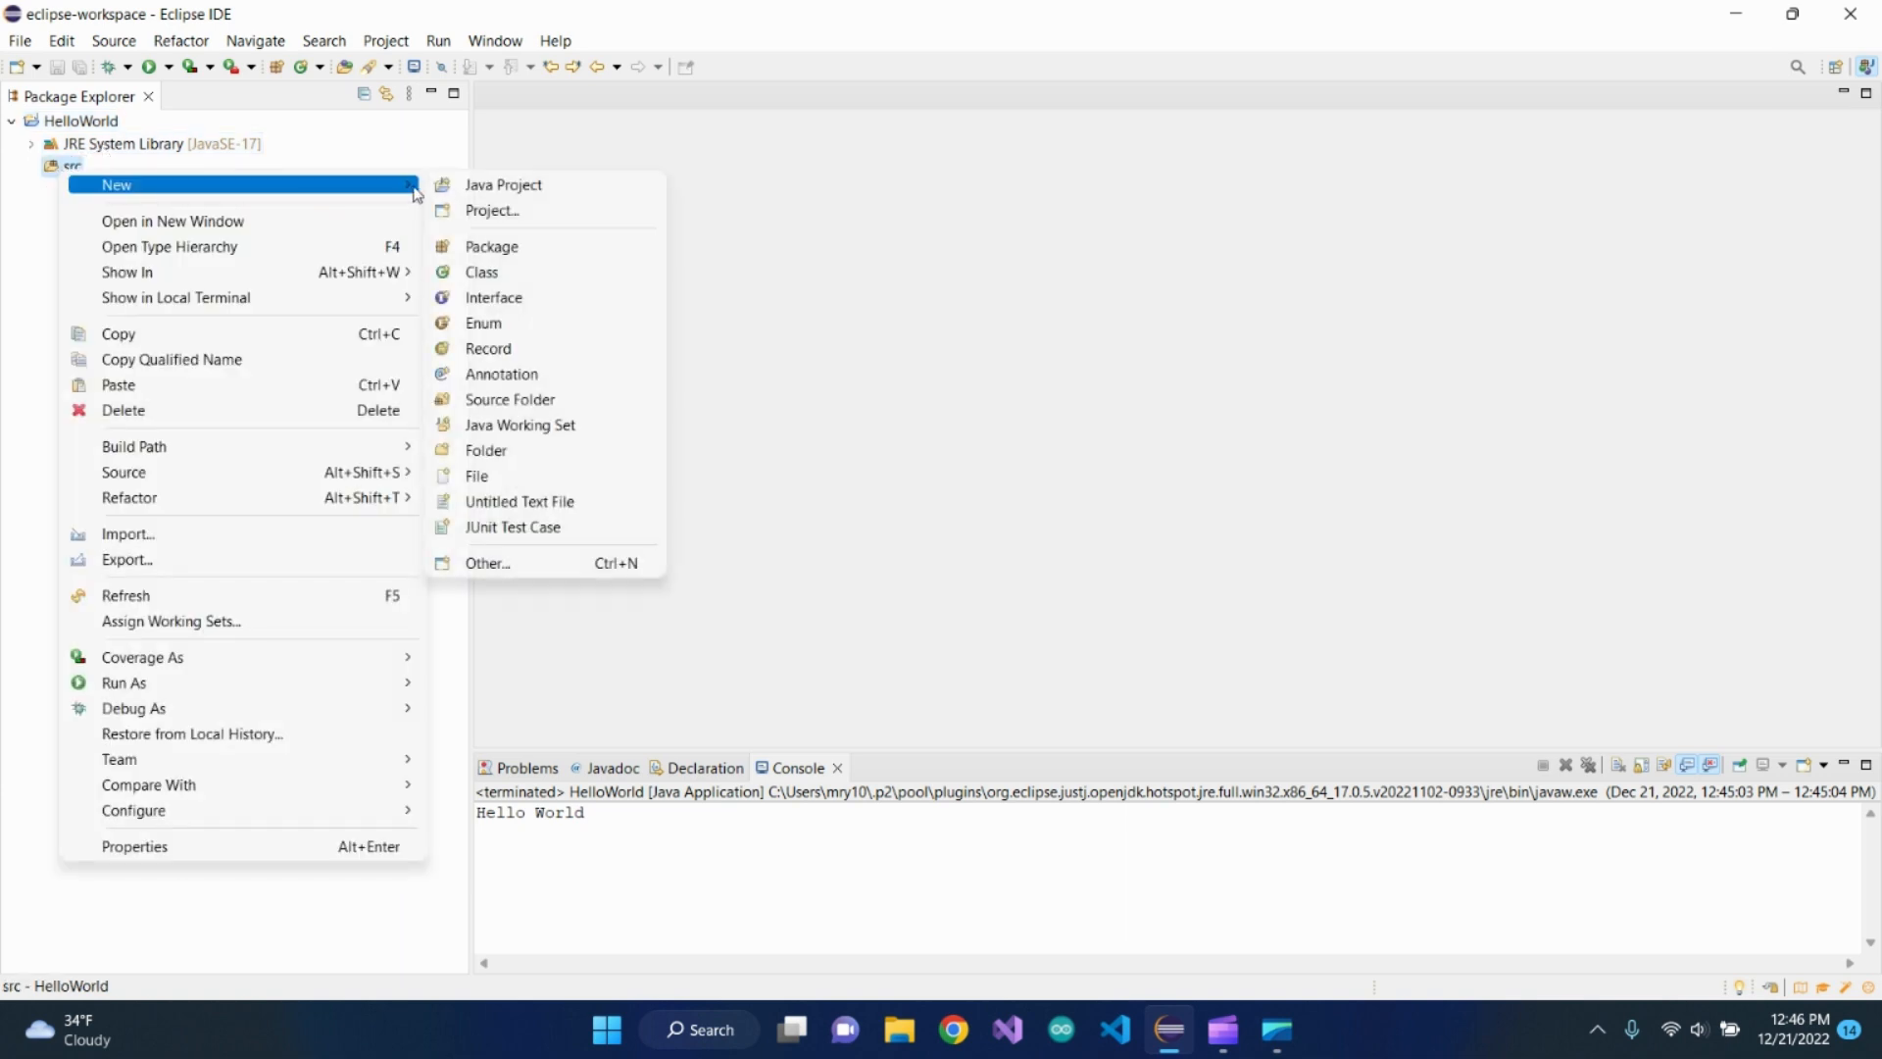
pyautogui.click(500, 276)
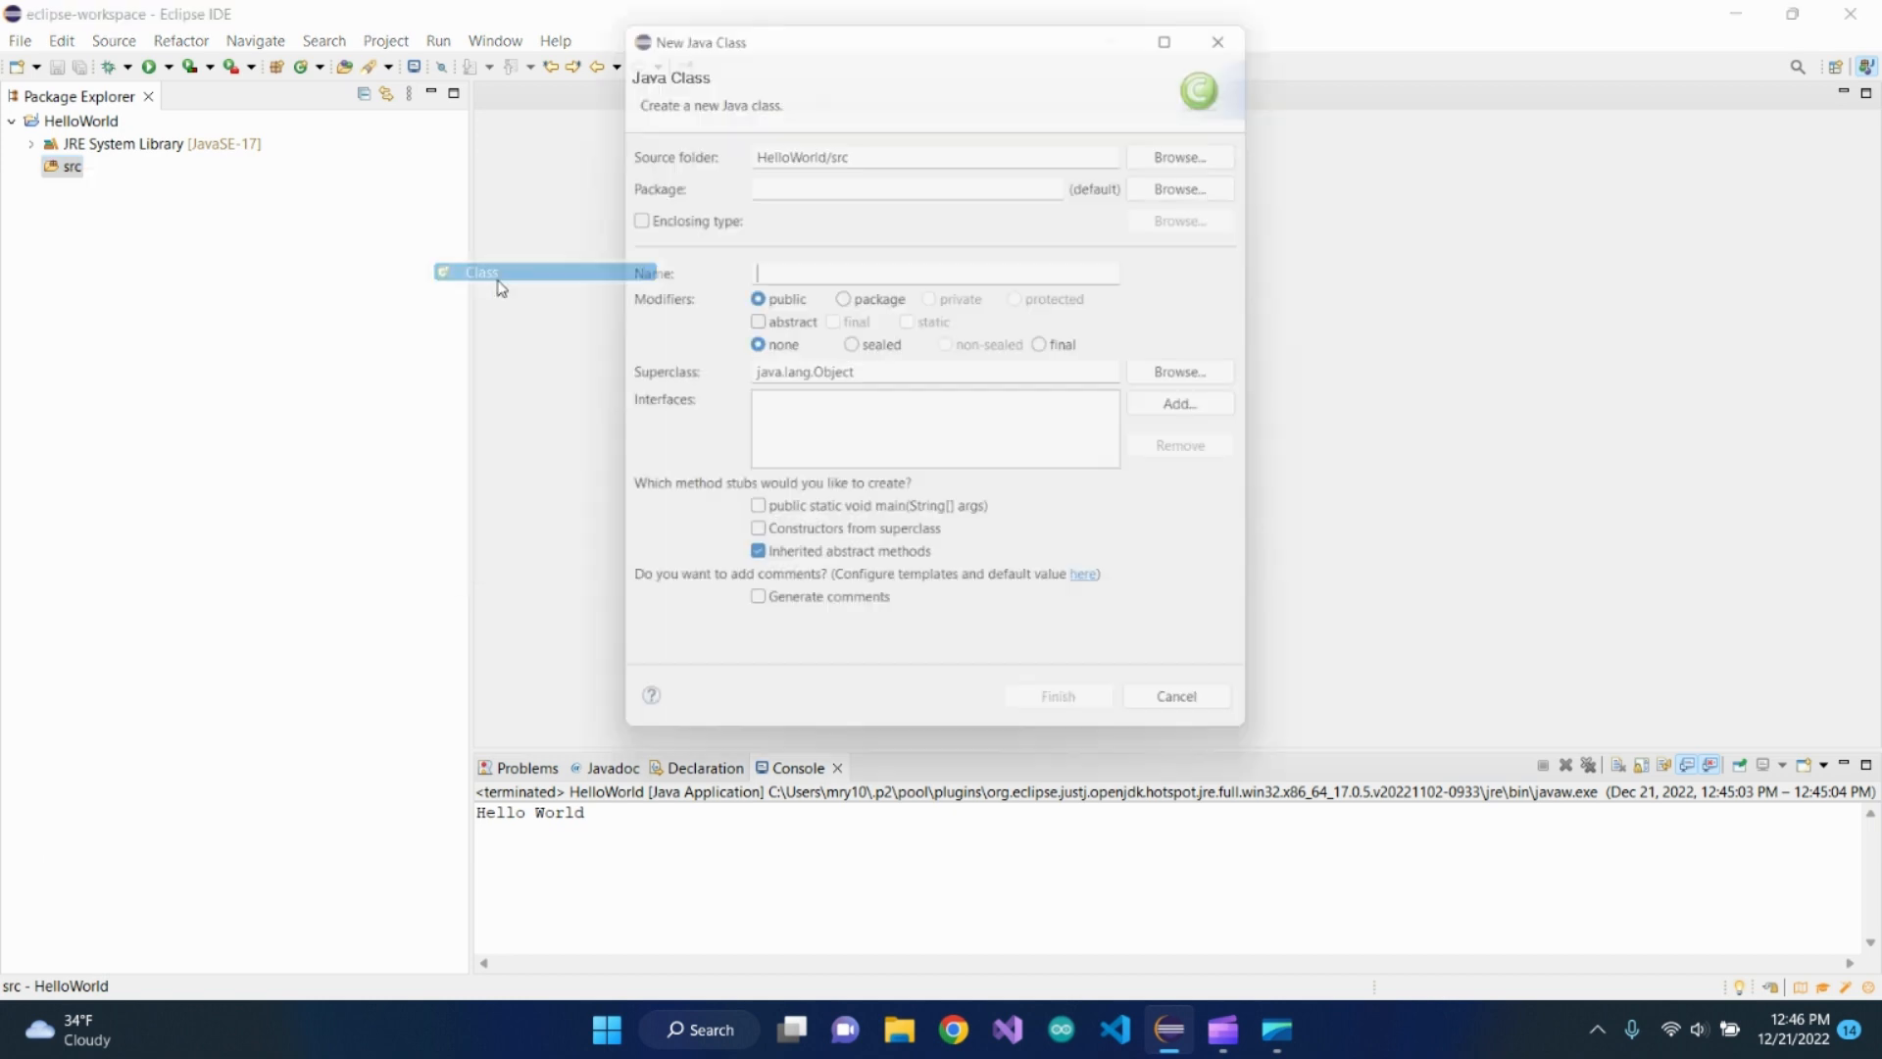
pyautogui.write('HelloWorld')
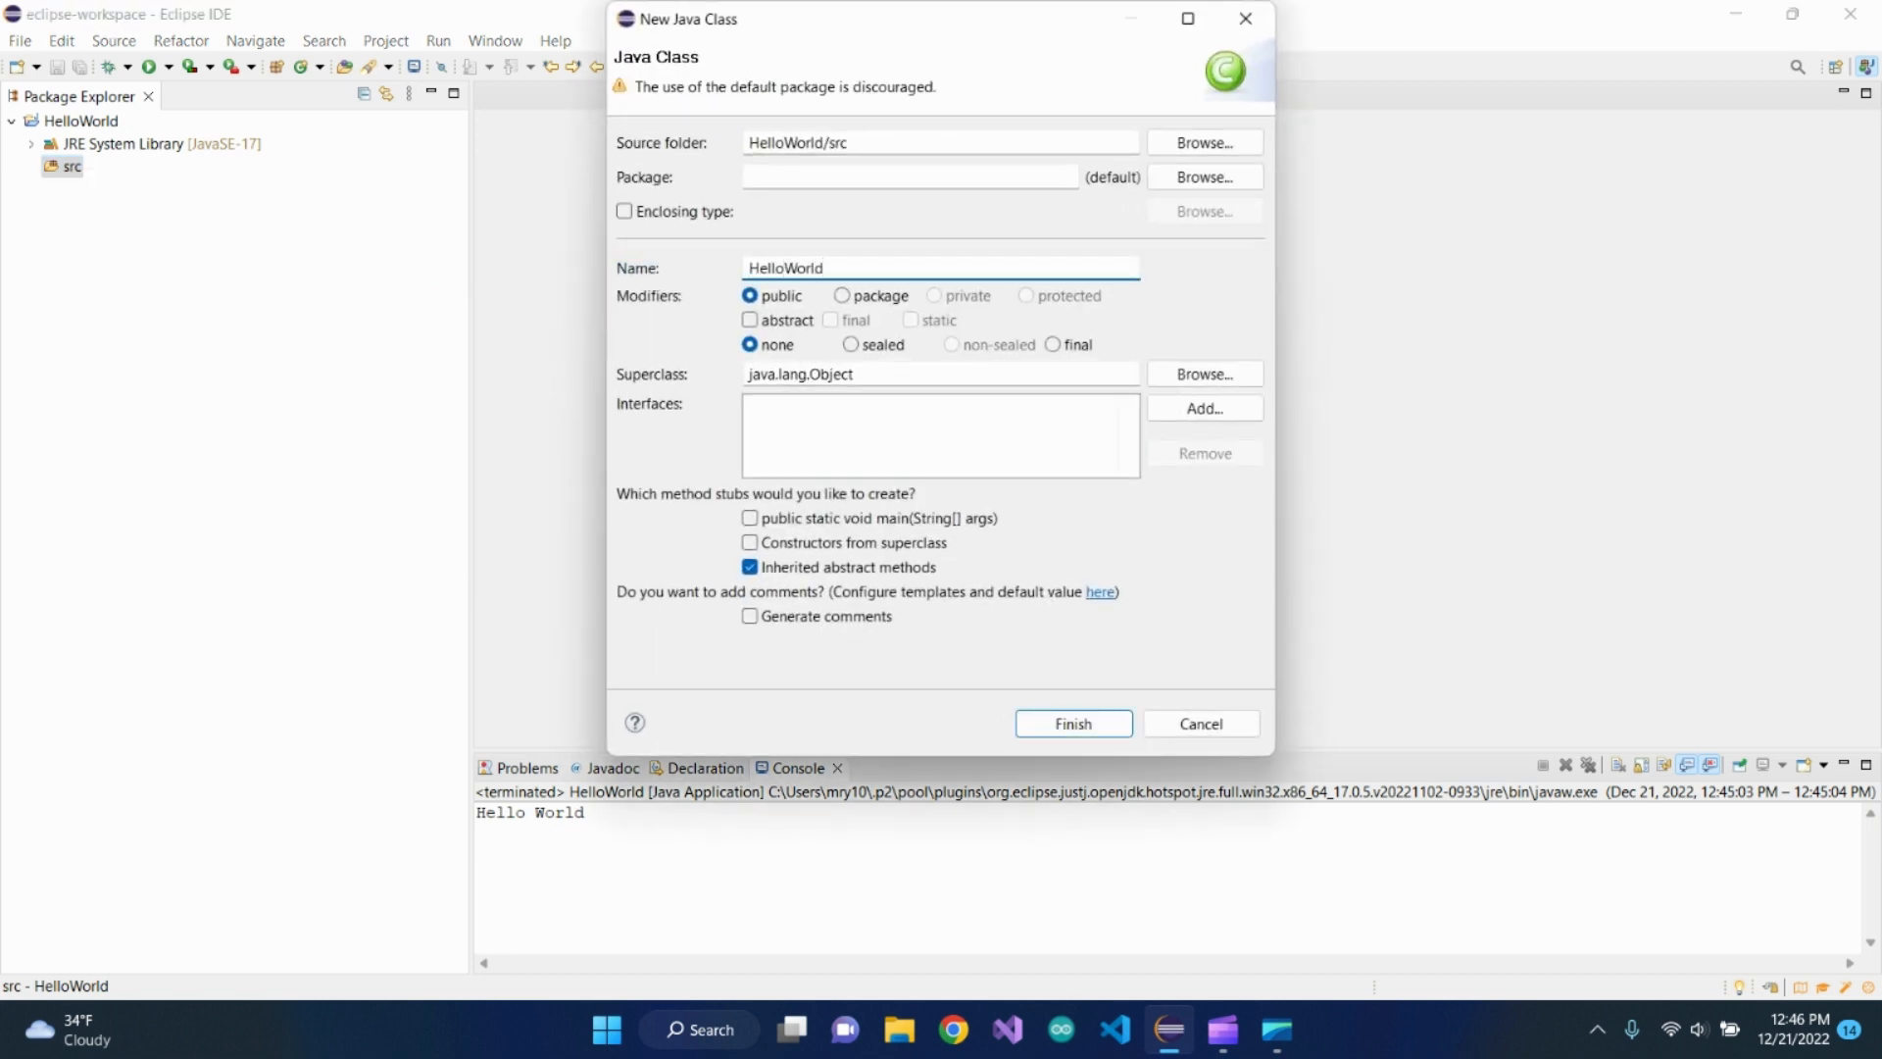
pyautogui.click(751, 518)
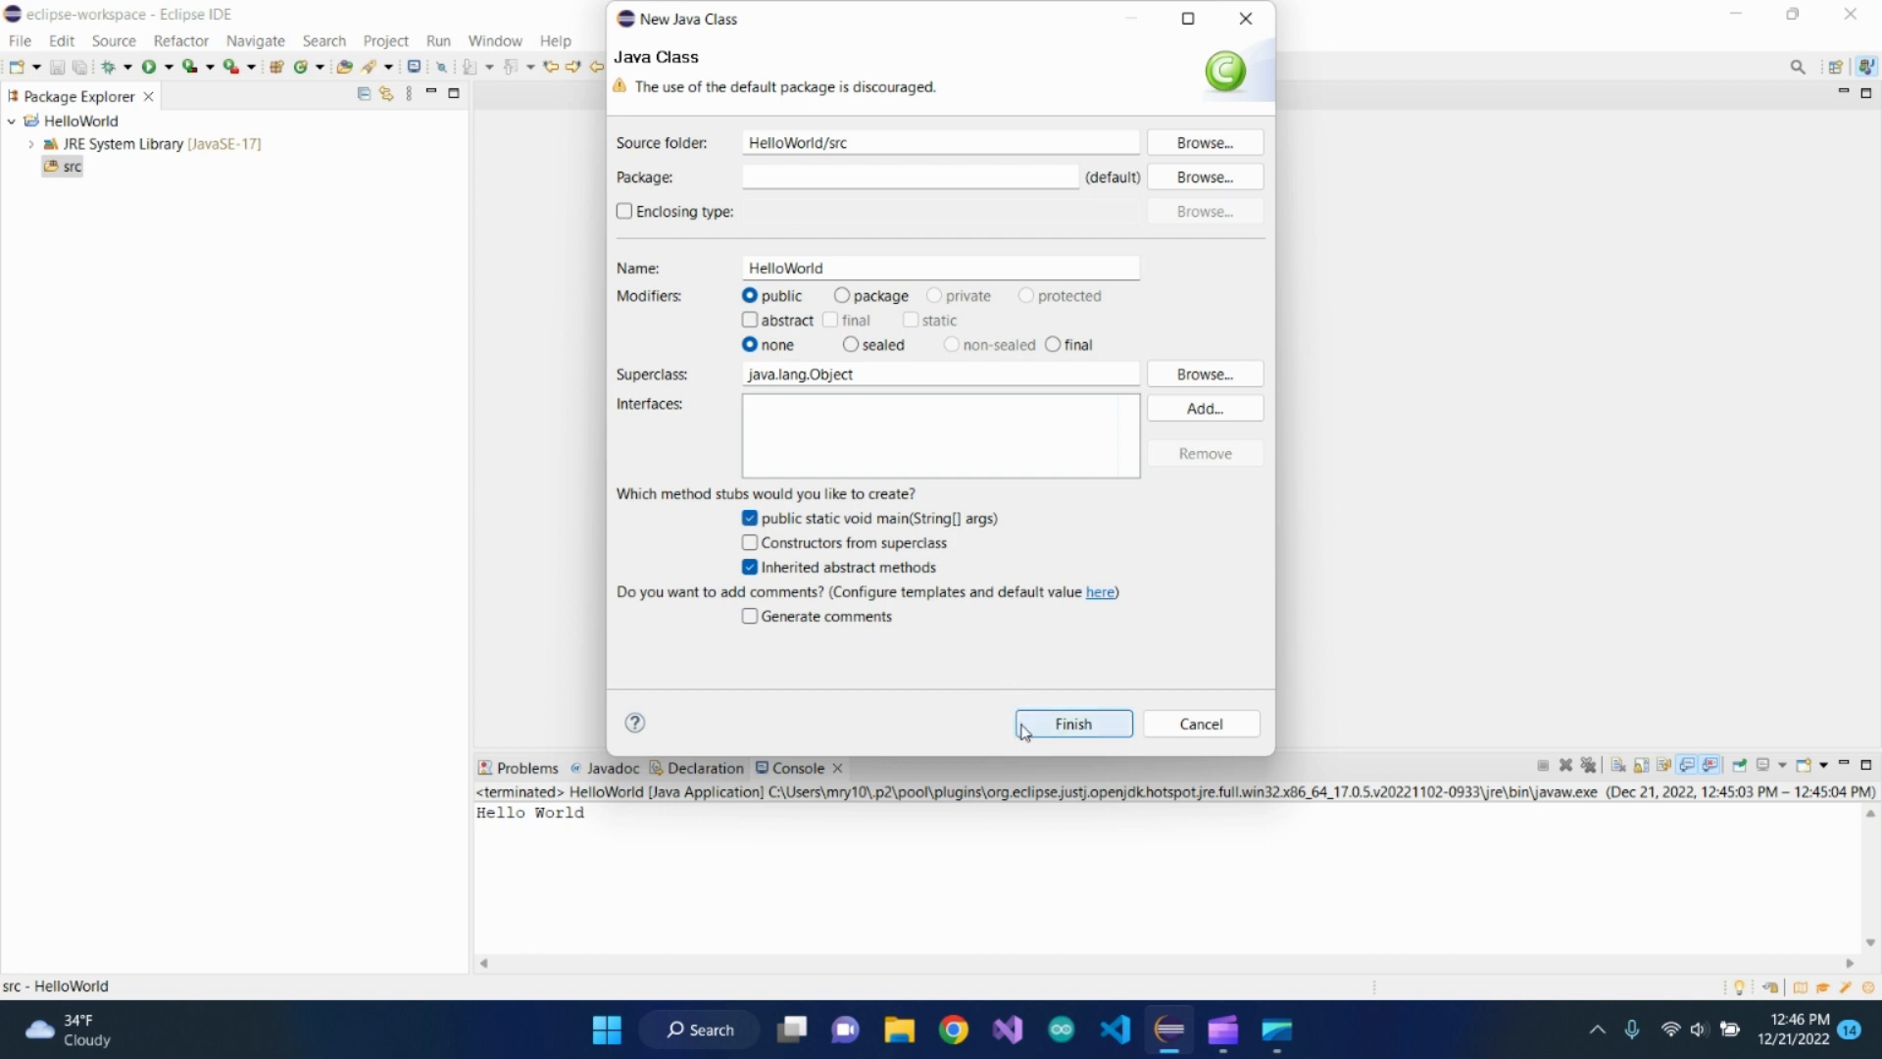
pyautogui.click(1057, 726)
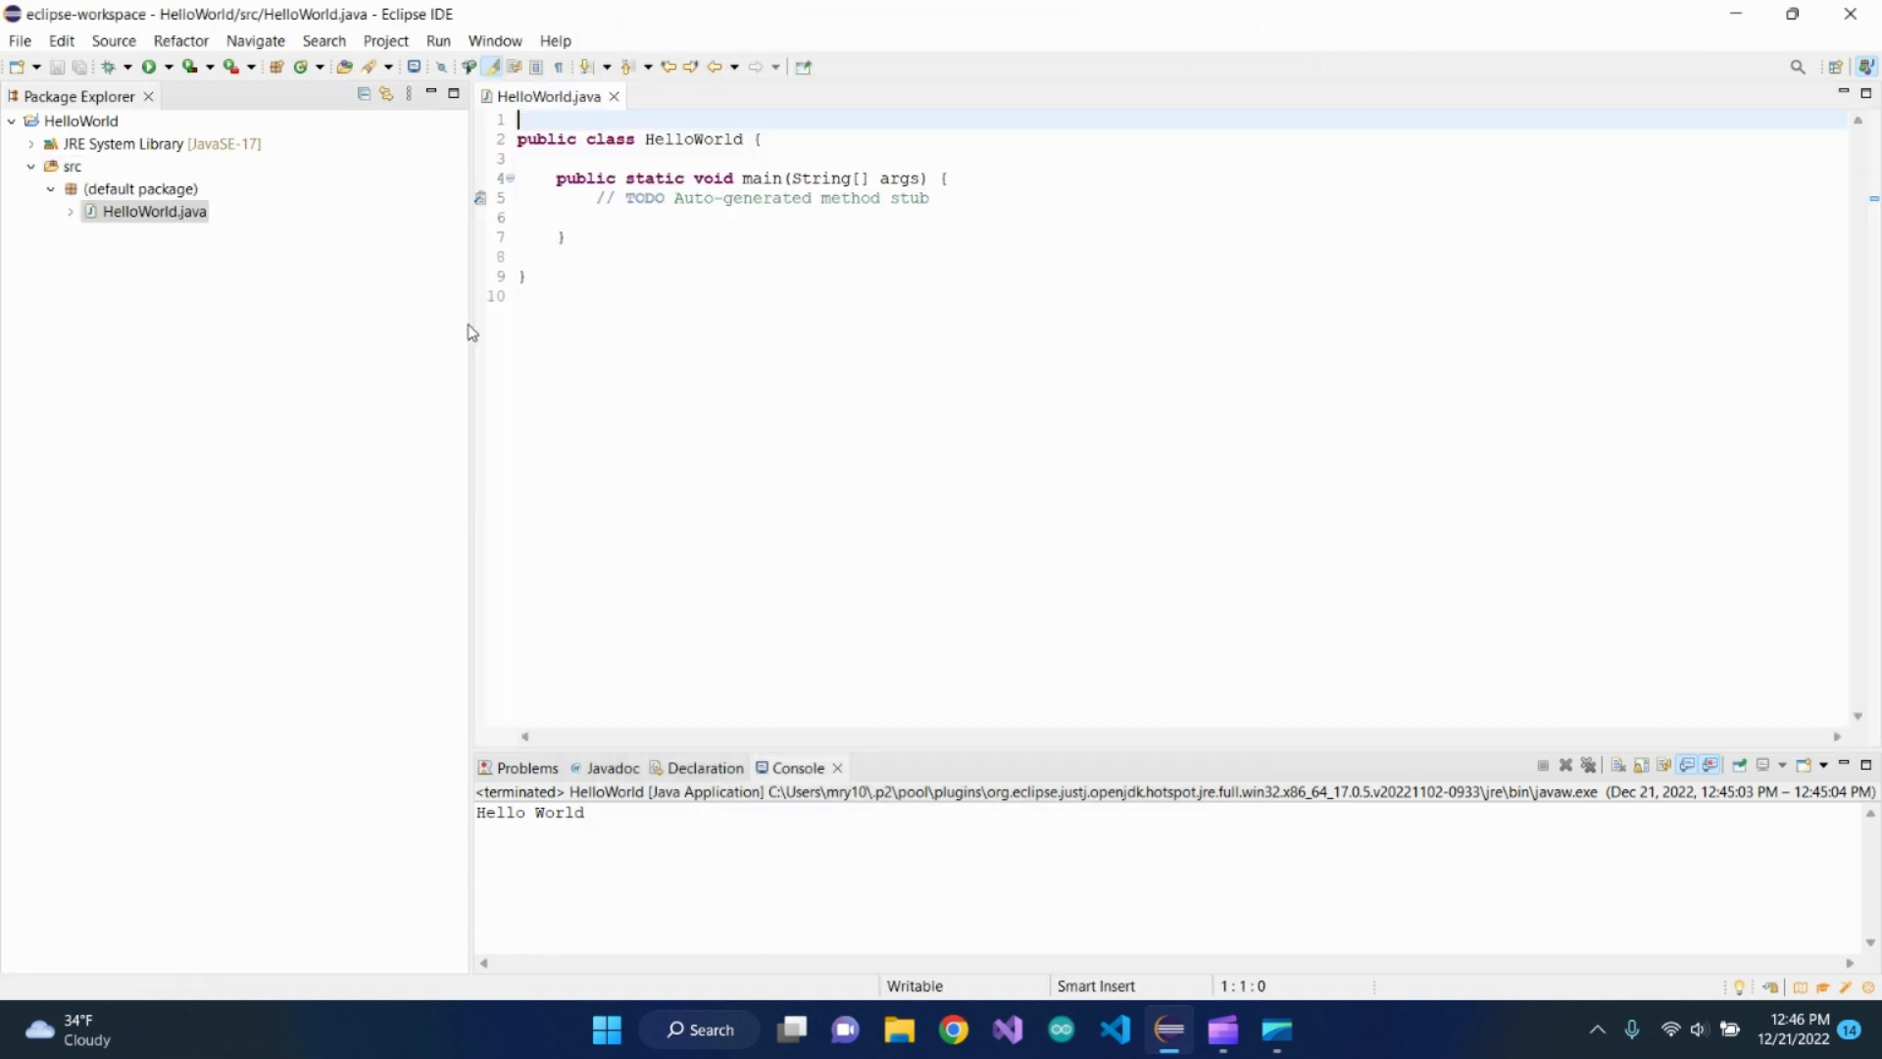
# Replace the TODO comment in the main method with System.out.println("Hello World"); and save the file
pyautogui.moveTo(596, 200); pyautogui.dragTo(517, 216)
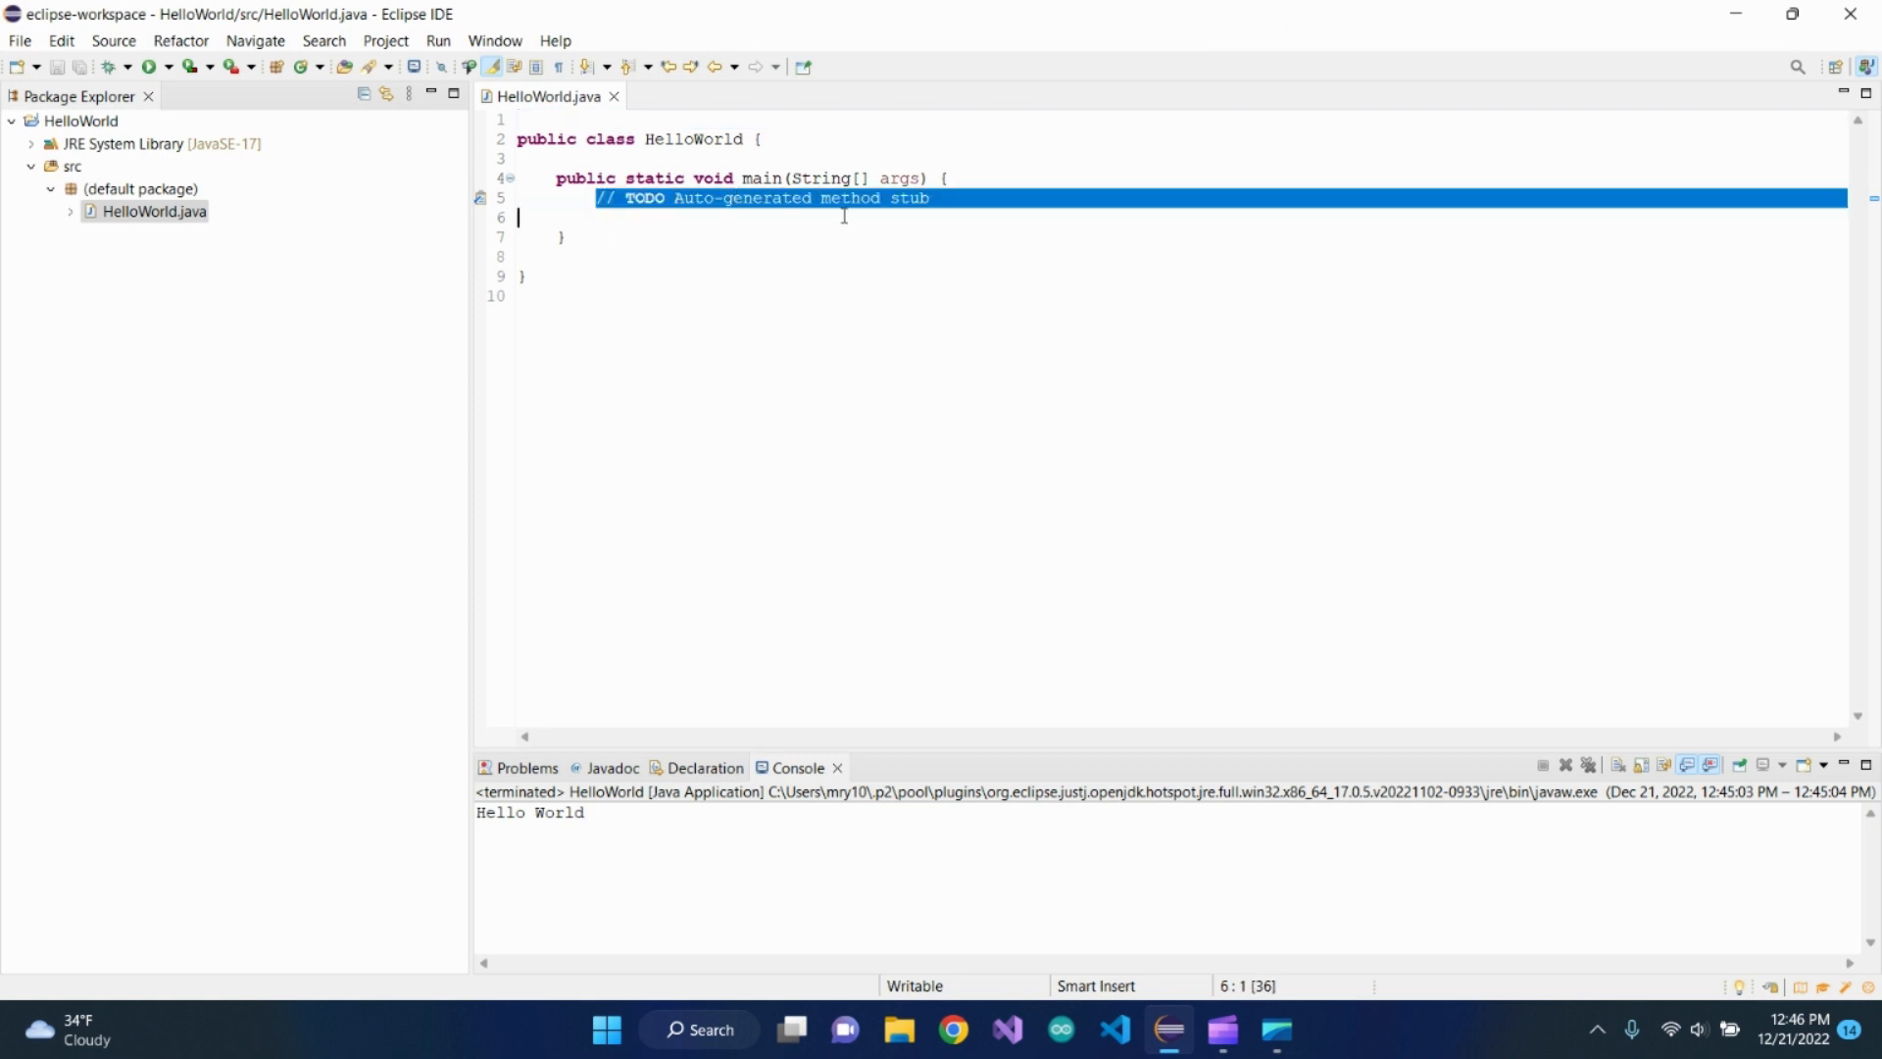
pyautogui.press('BackSpace')
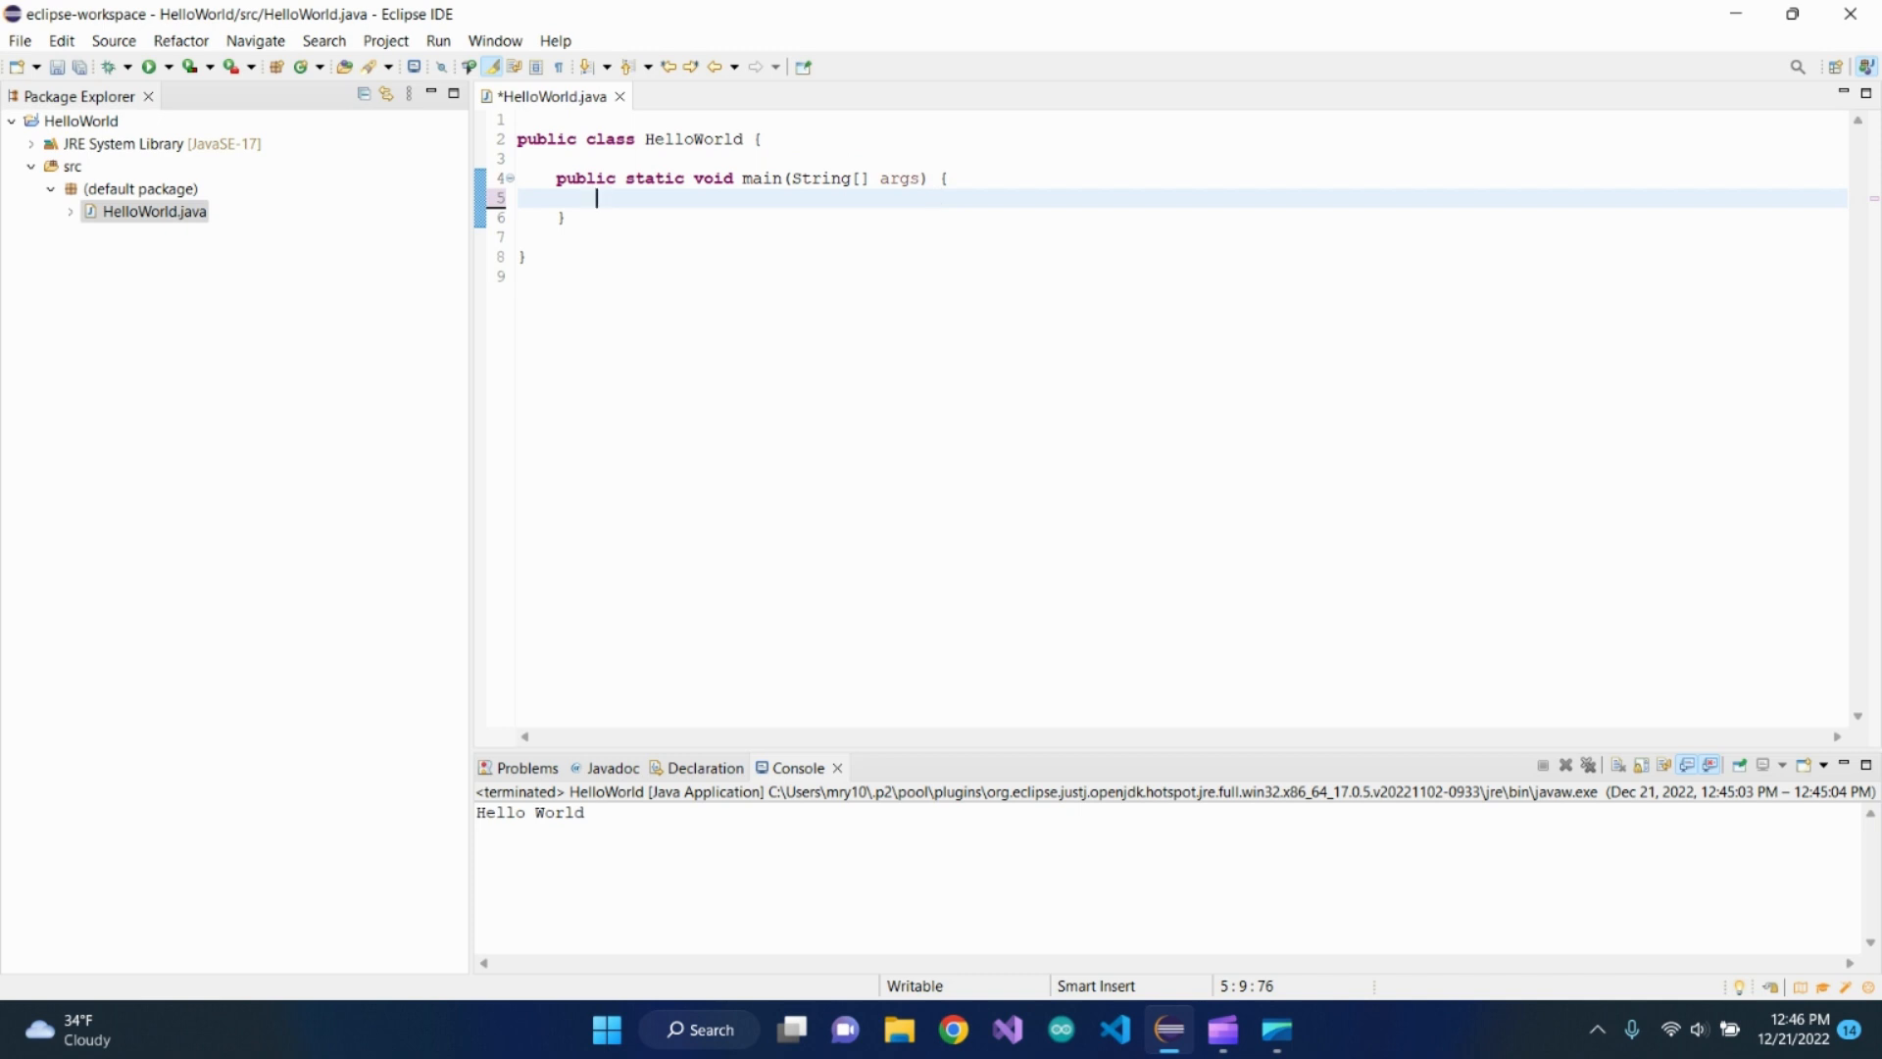
pyautogui.write('System.ou')
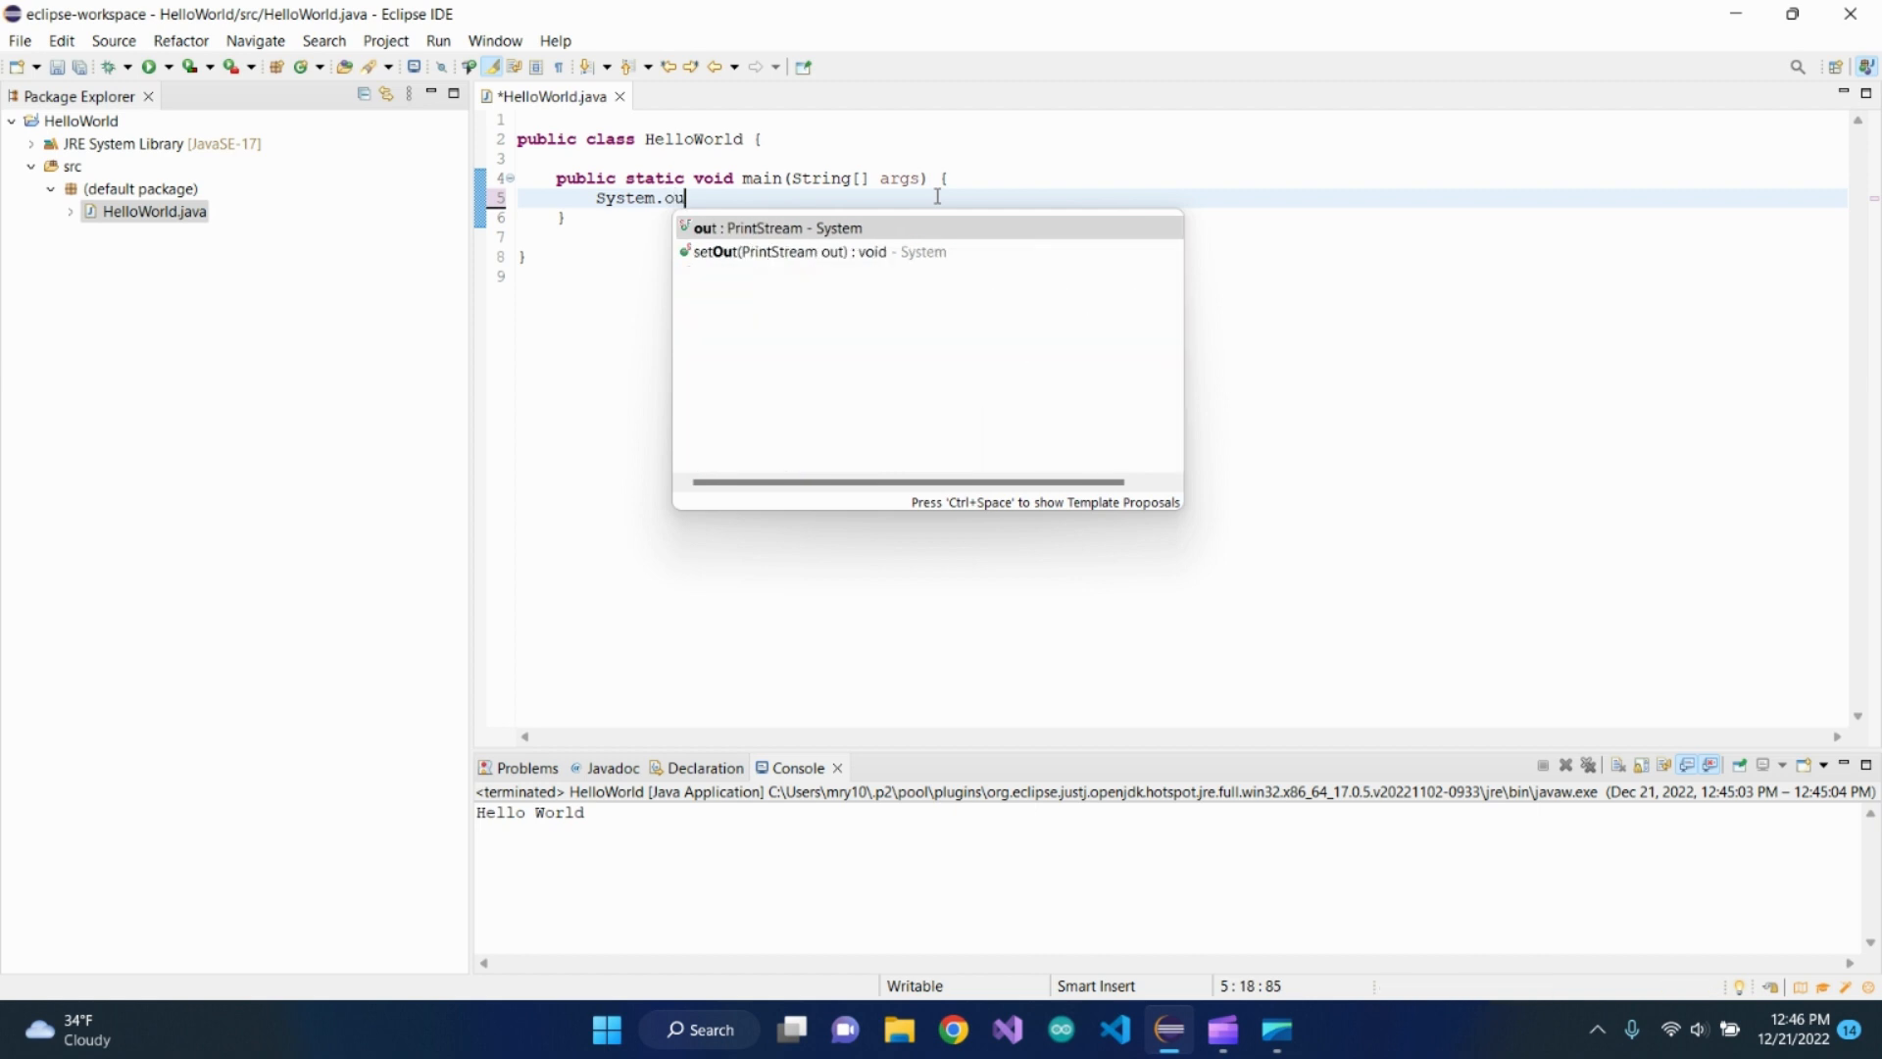
pyautogui.write('t.println')
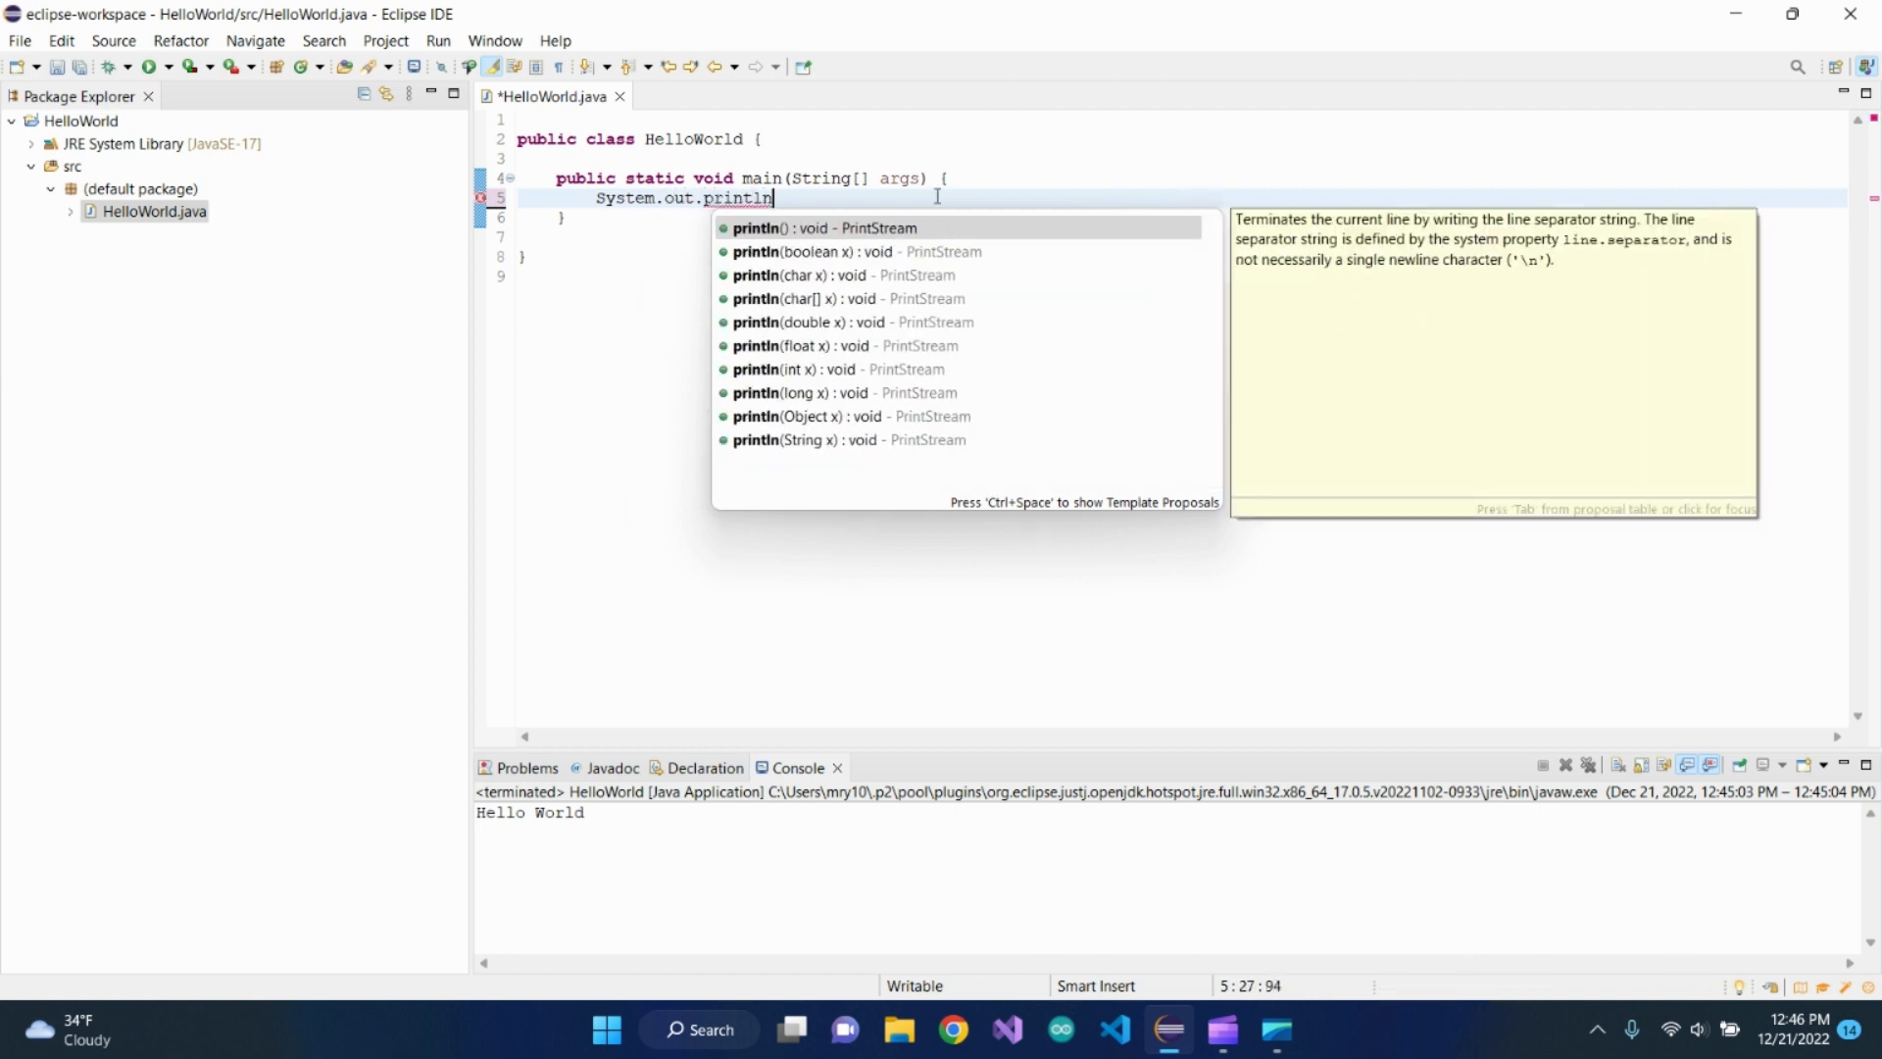
pyautogui.write('("')
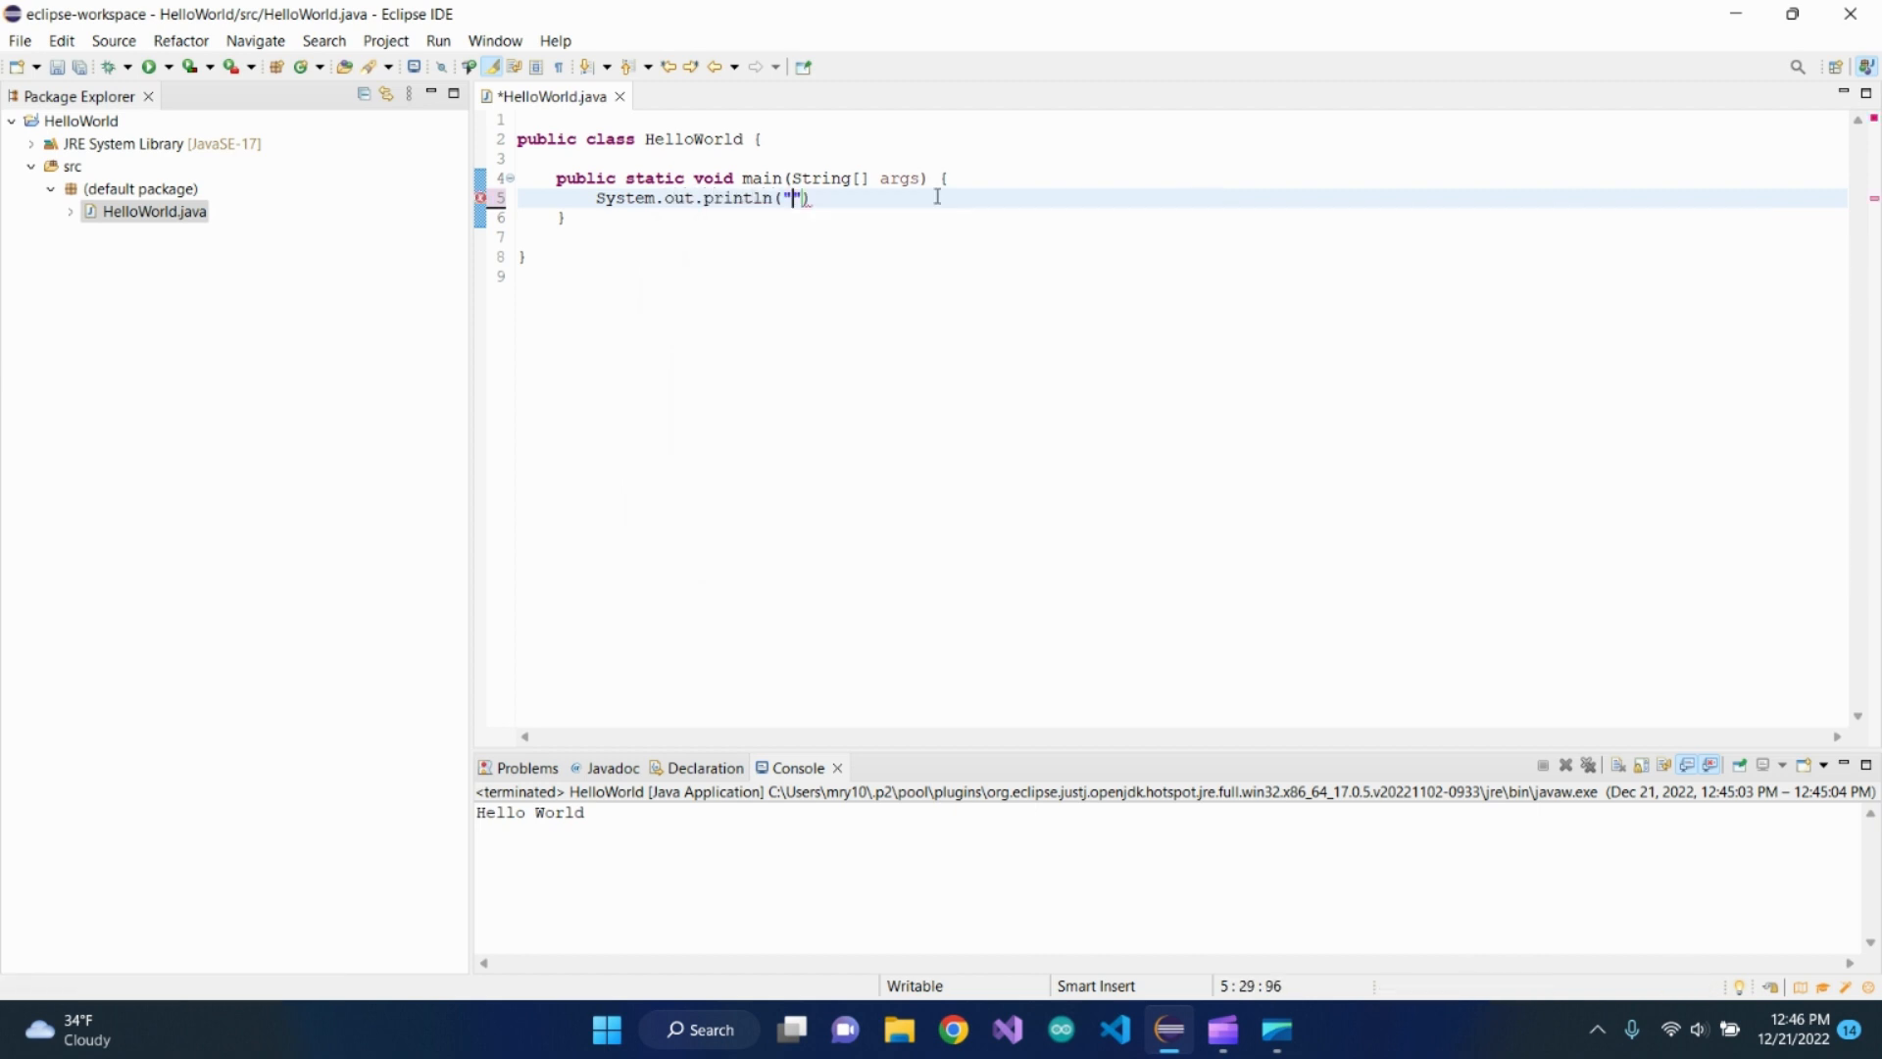
pyautogui.write('He')
pyautogui.press('BackSpace')
pyautogui.press('BackSpace')
pyautogui.write('Hello World')
pyautogui.press('Right')
pyautogui.press('Right')
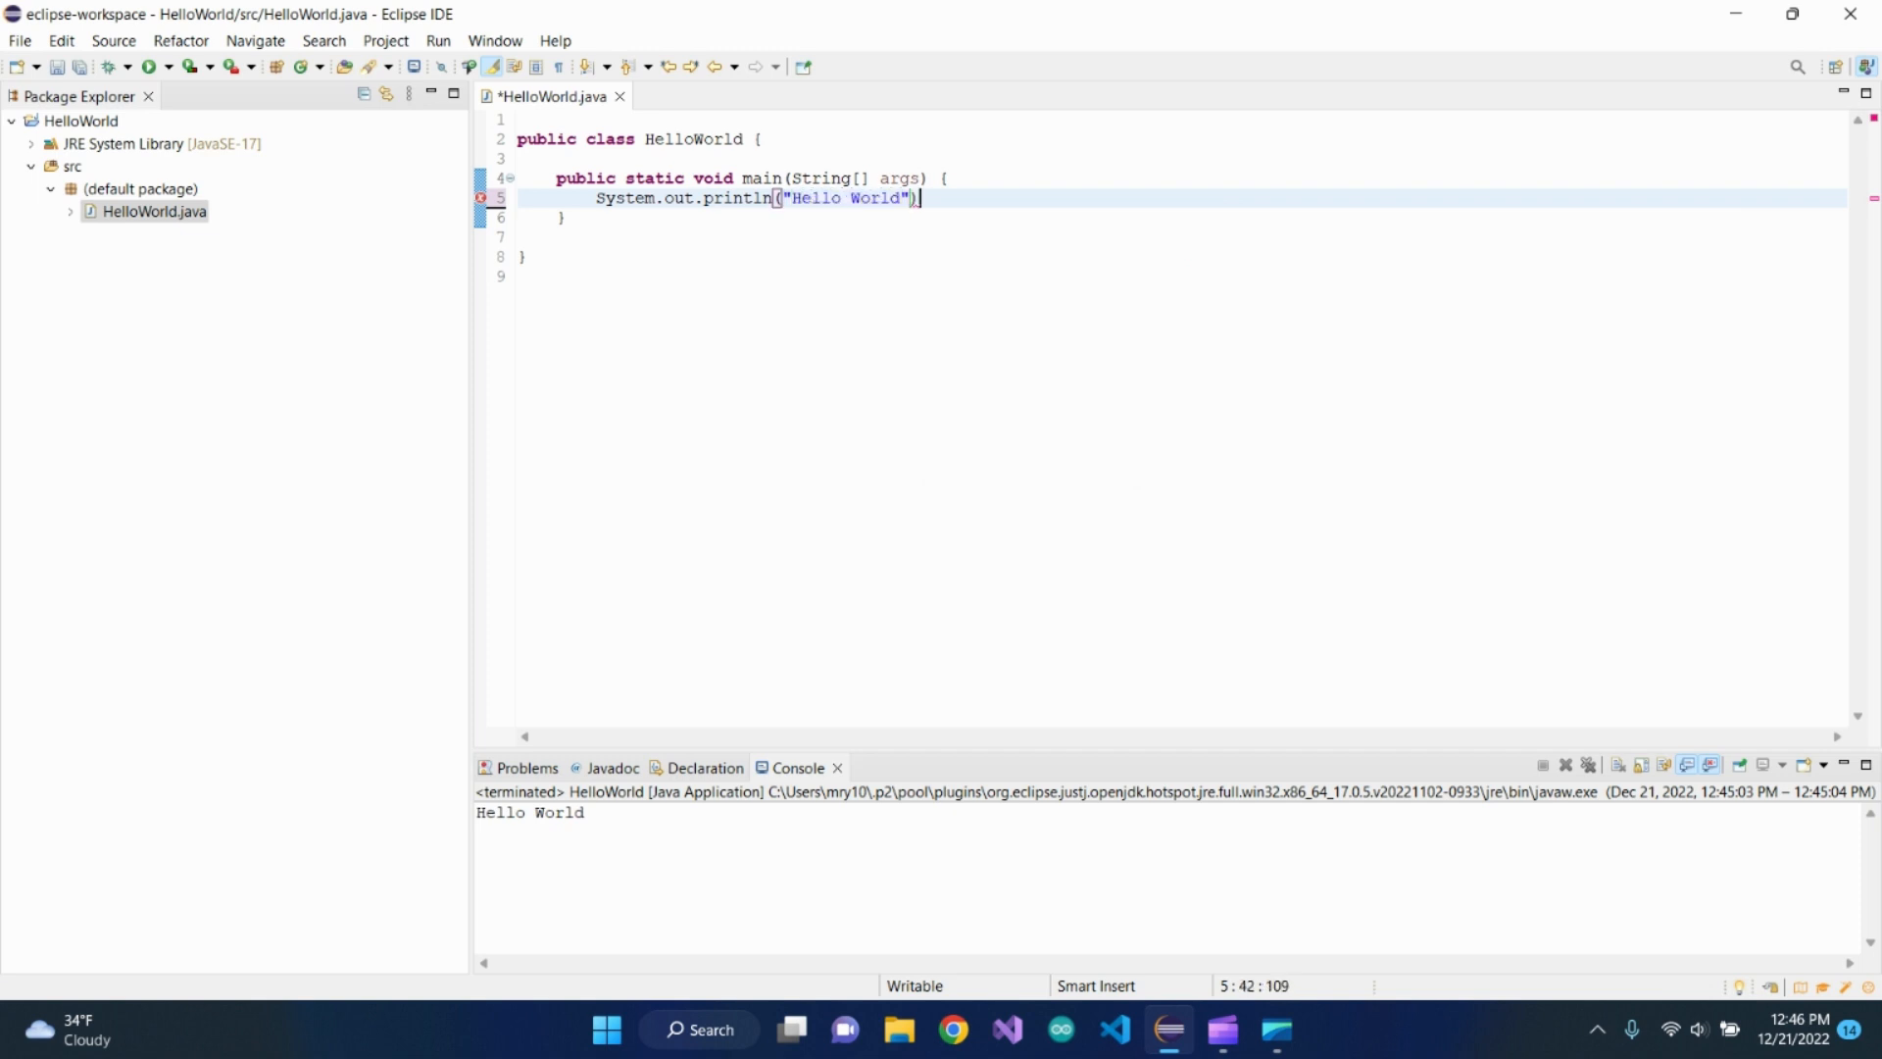
pyautogui.write(';')
pyautogui.hotkey('ctrl', 's')
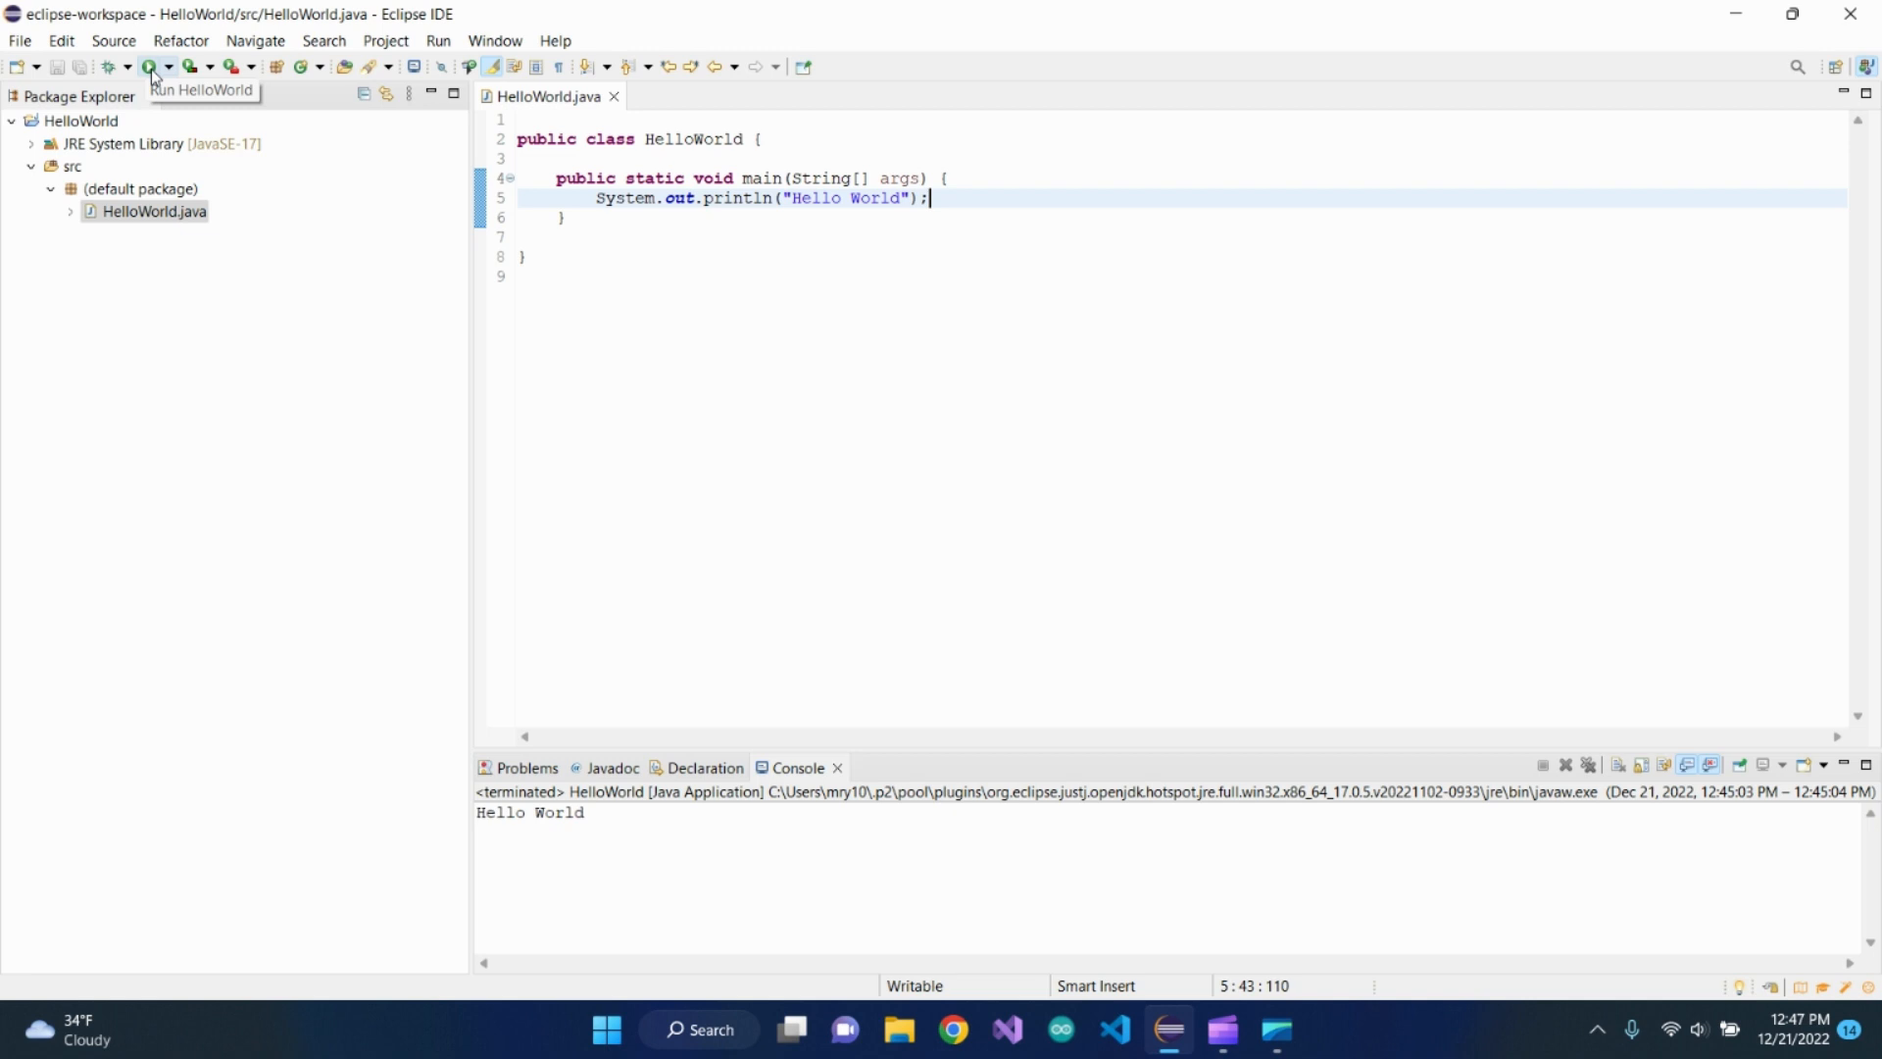
# Run the HelloWorld program and highlight its printed line in the console
pyautogui.click(155, 70)
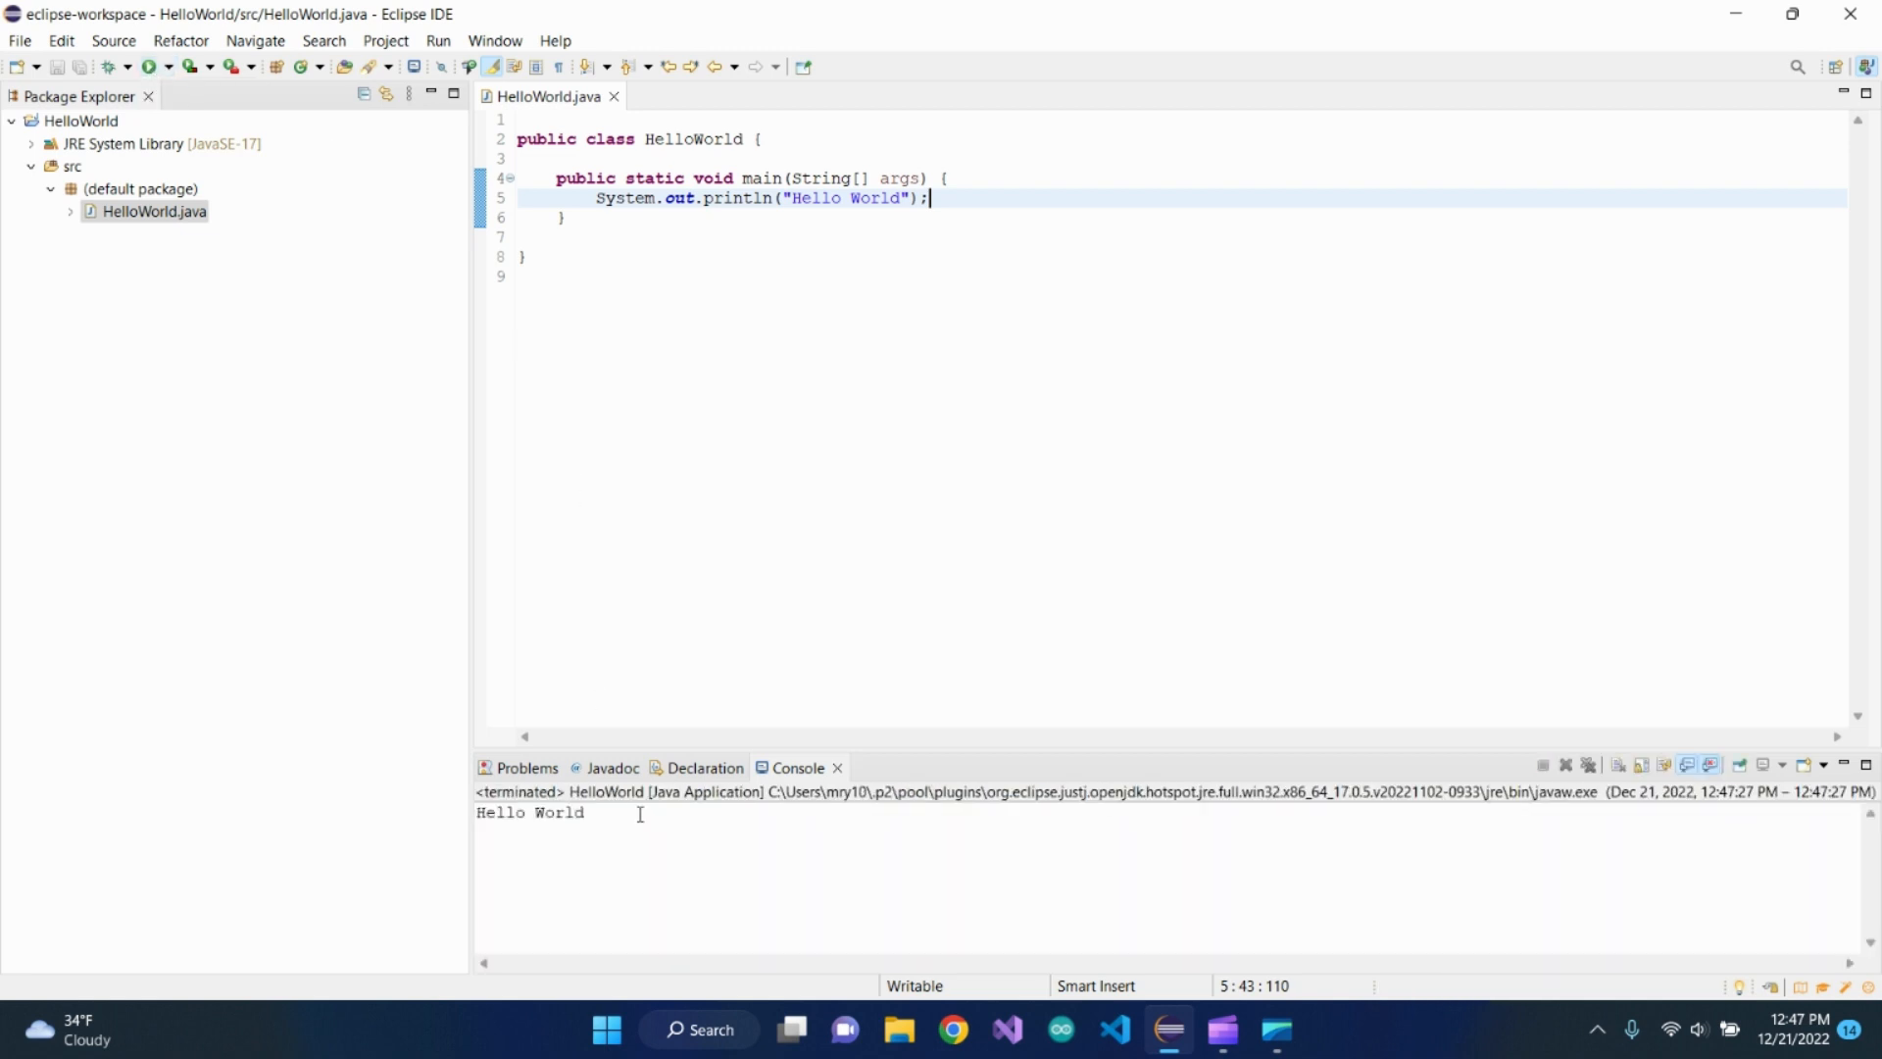
pyautogui.click(585, 812)
pyautogui.moveTo(585, 812); pyautogui.dragTo(470, 823)
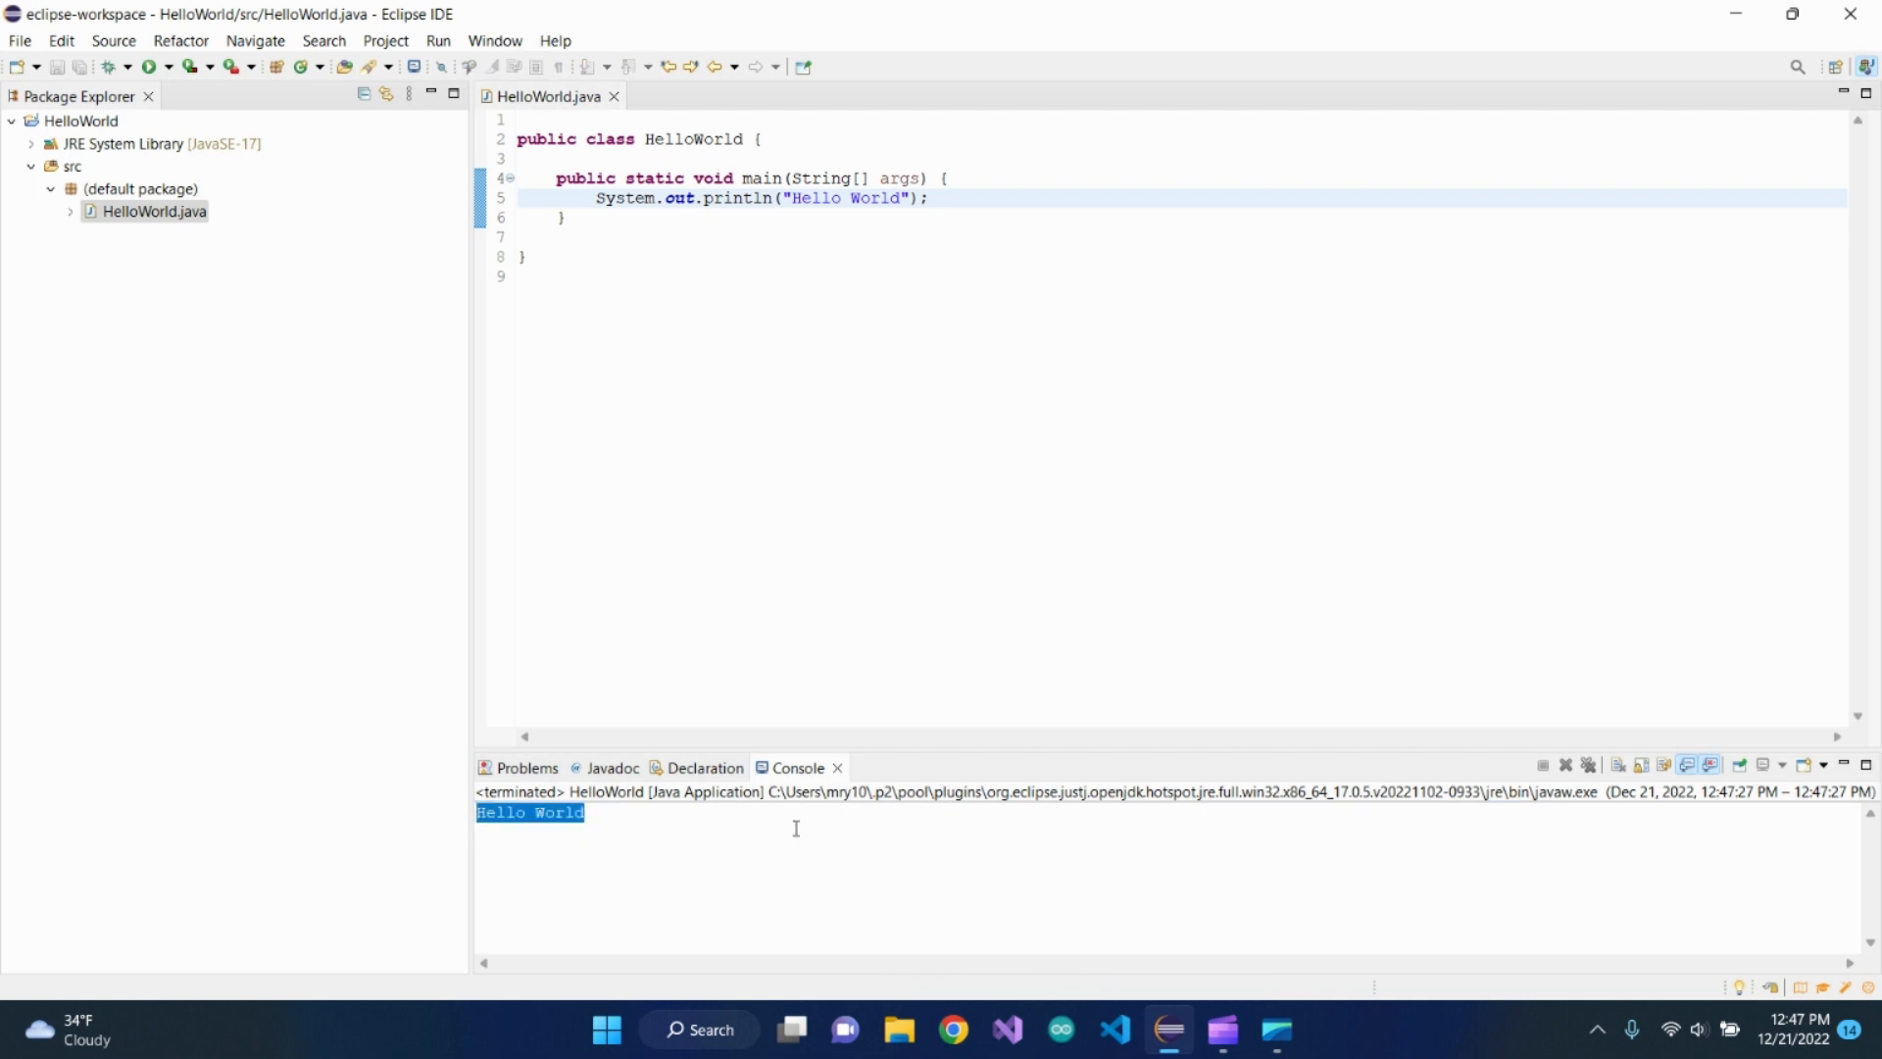
pyautogui.click(603, 853)
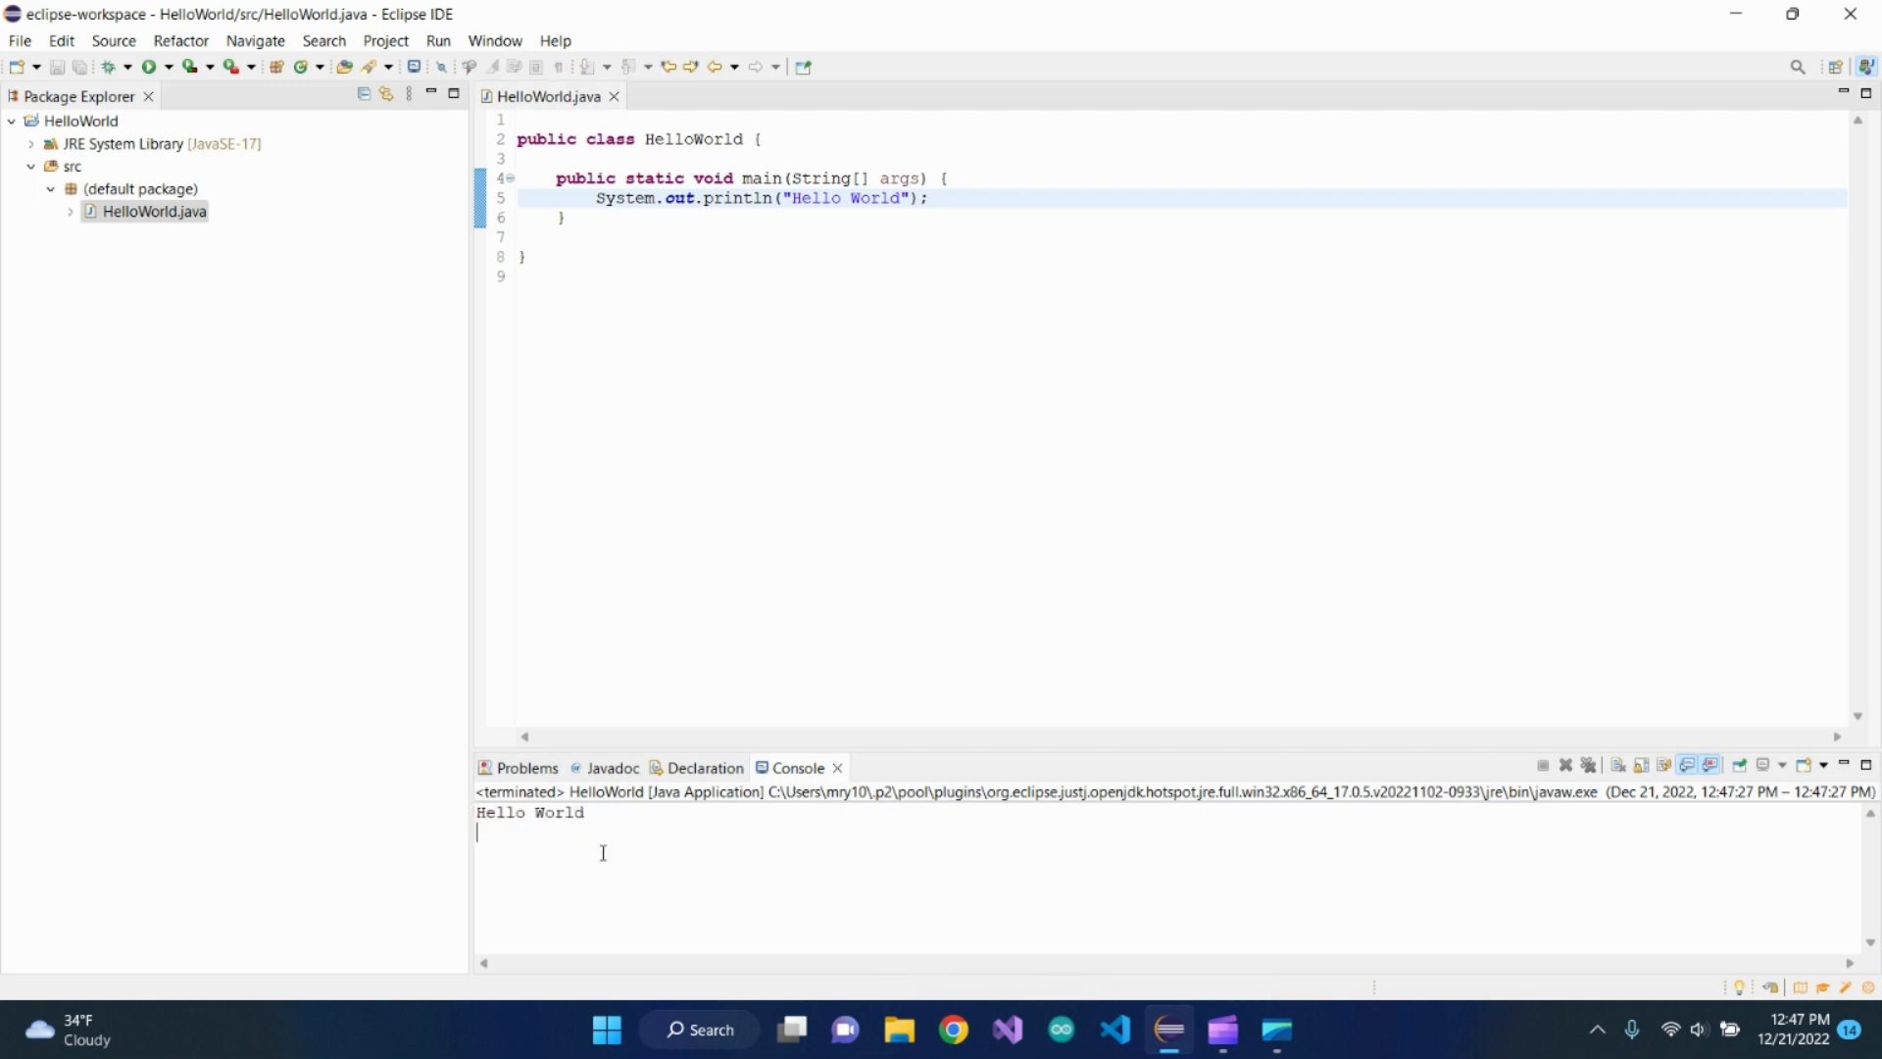
pyautogui.moveTo(601, 821); pyautogui.dragTo(463, 817)
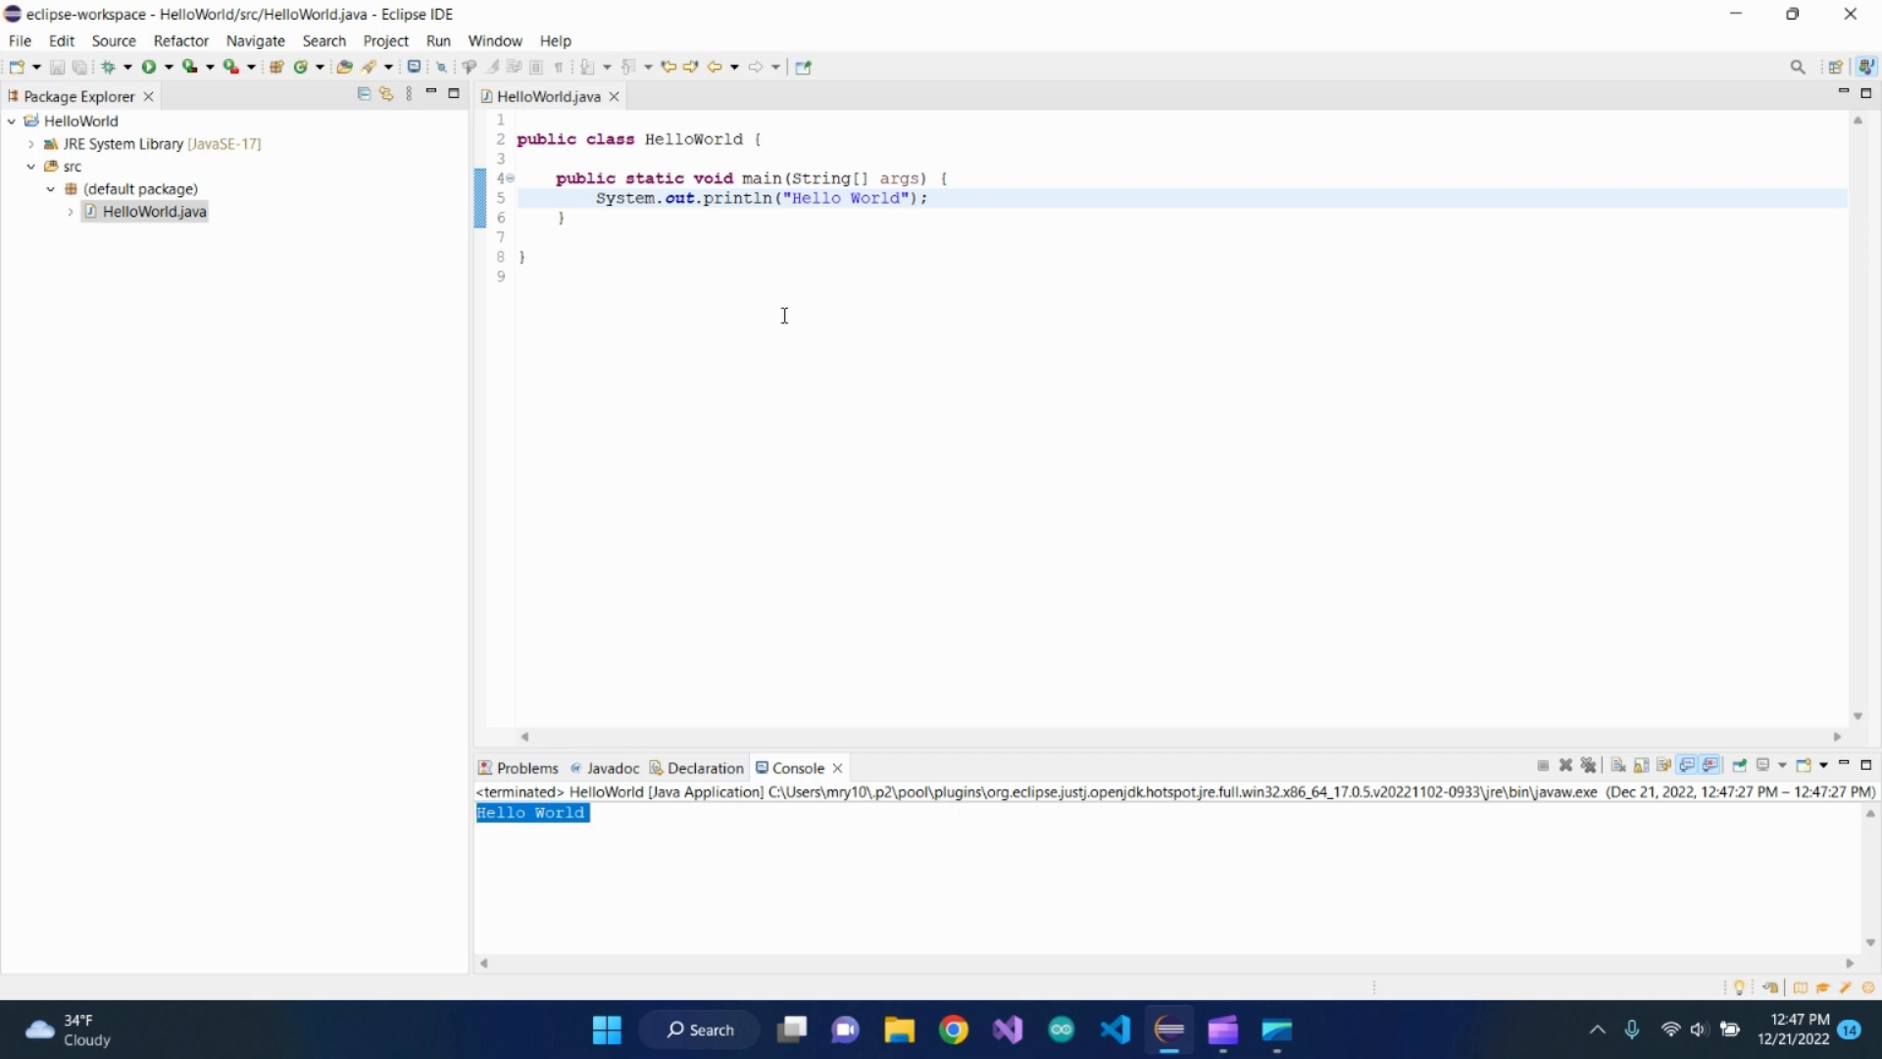
# Add an exclamation mark to the printed string so it reads "Hello World!"
pyautogui.click(900, 198)
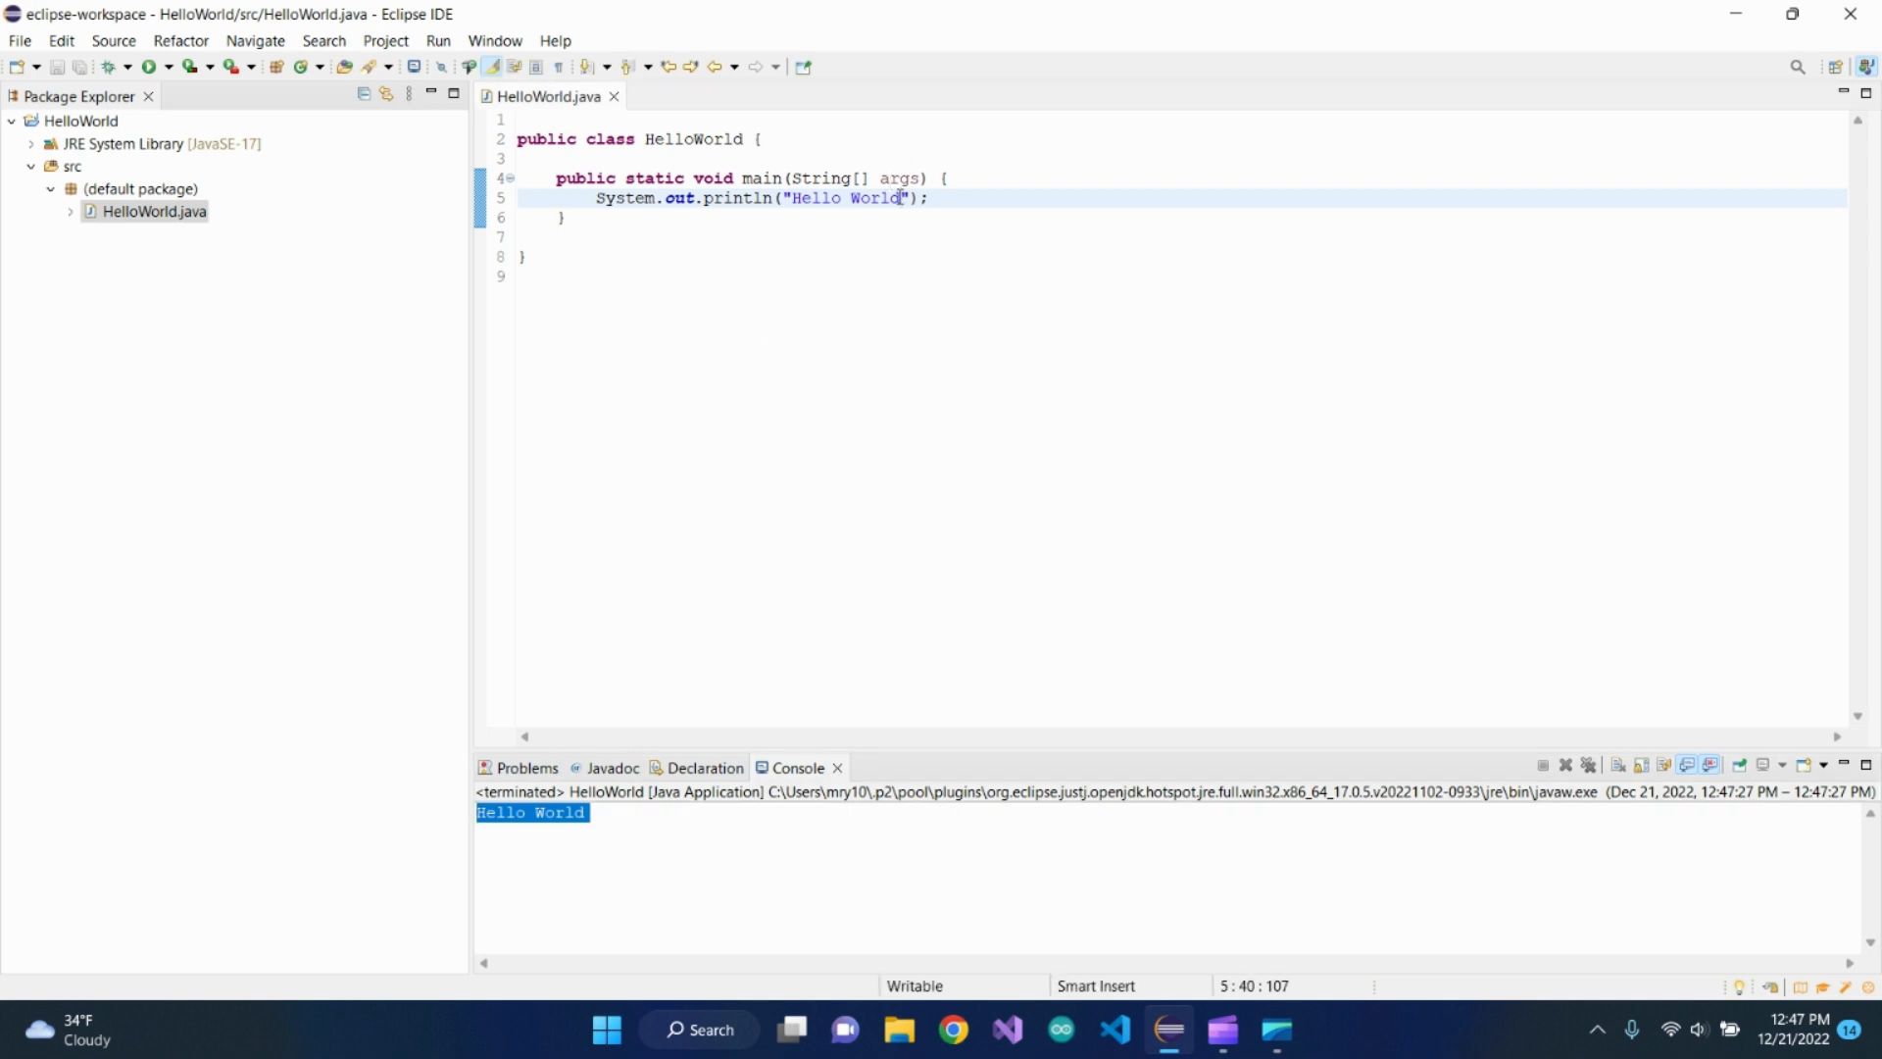
pyautogui.write('!')
pyautogui.click(898, 226)
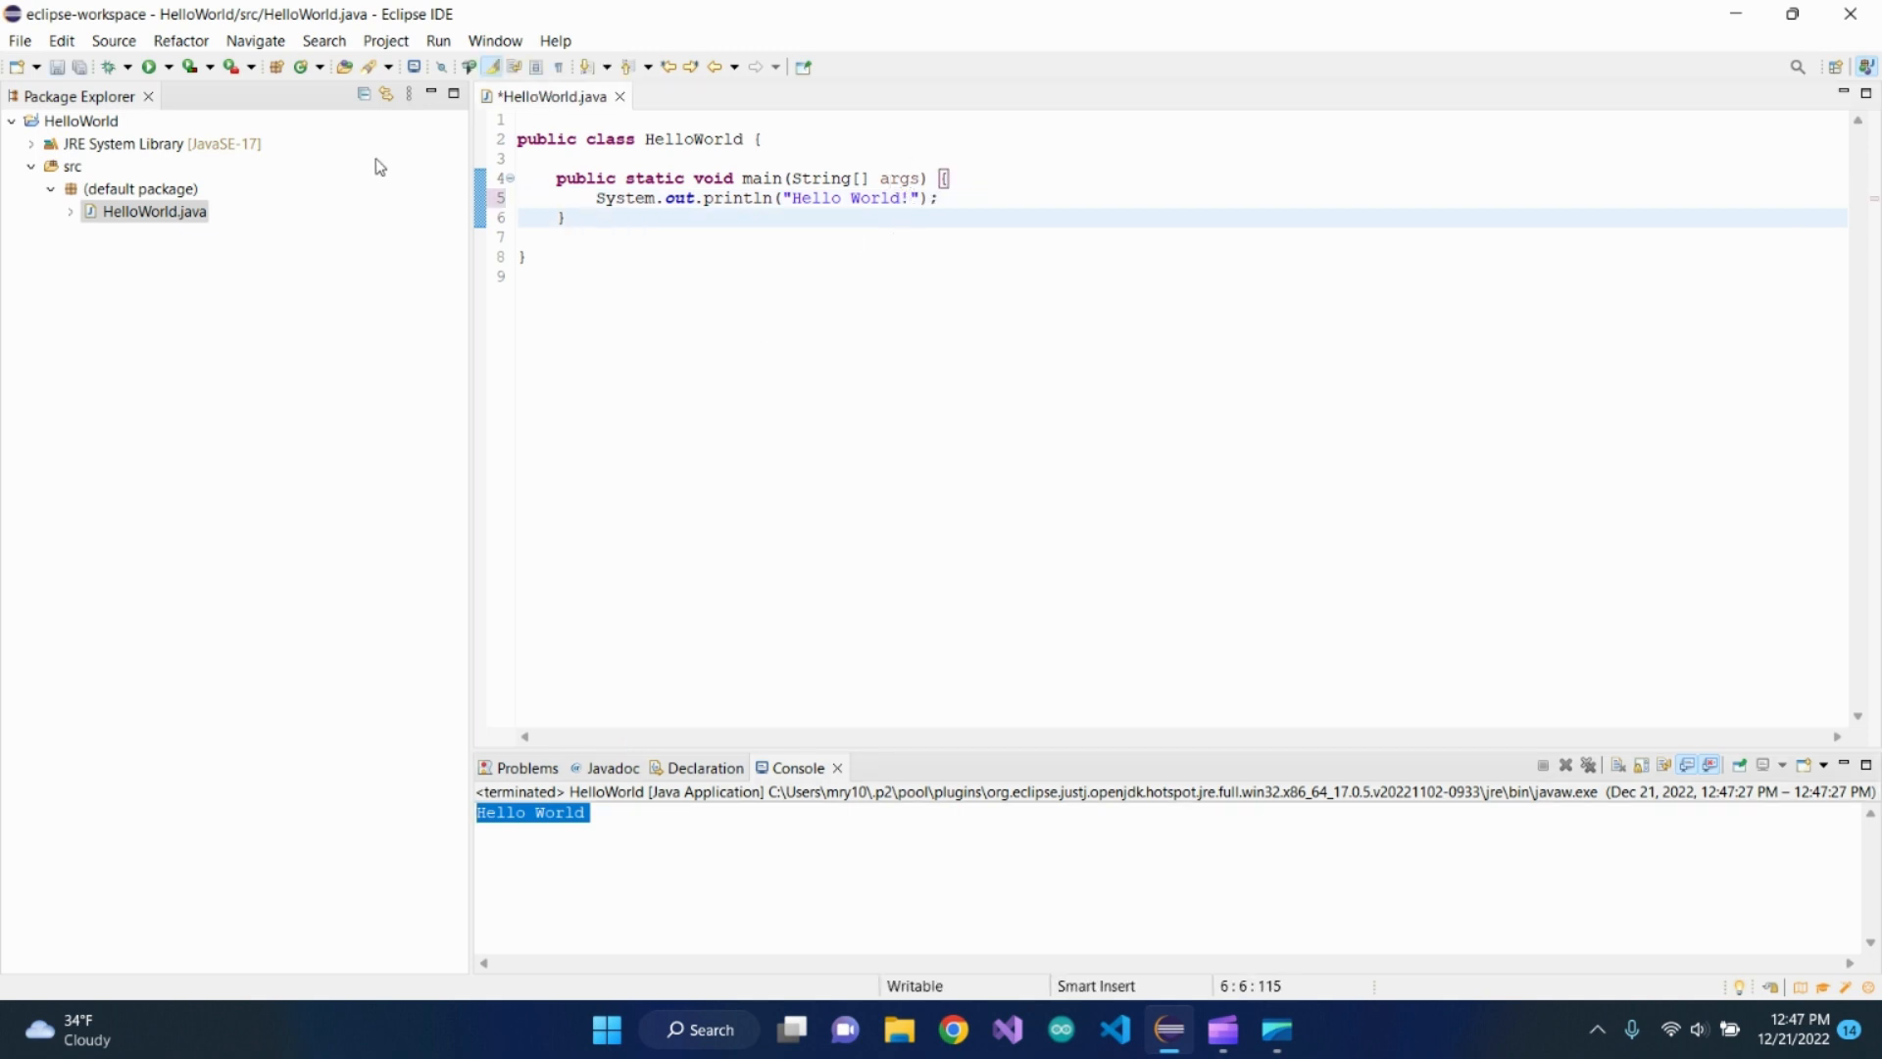
# Save HelloWorld.java, rerun the program, and highlight its printed line in the console and the exclamation mark in the code
pyautogui.hotkey('ctrl', 's')
pyautogui.click(166, 66)
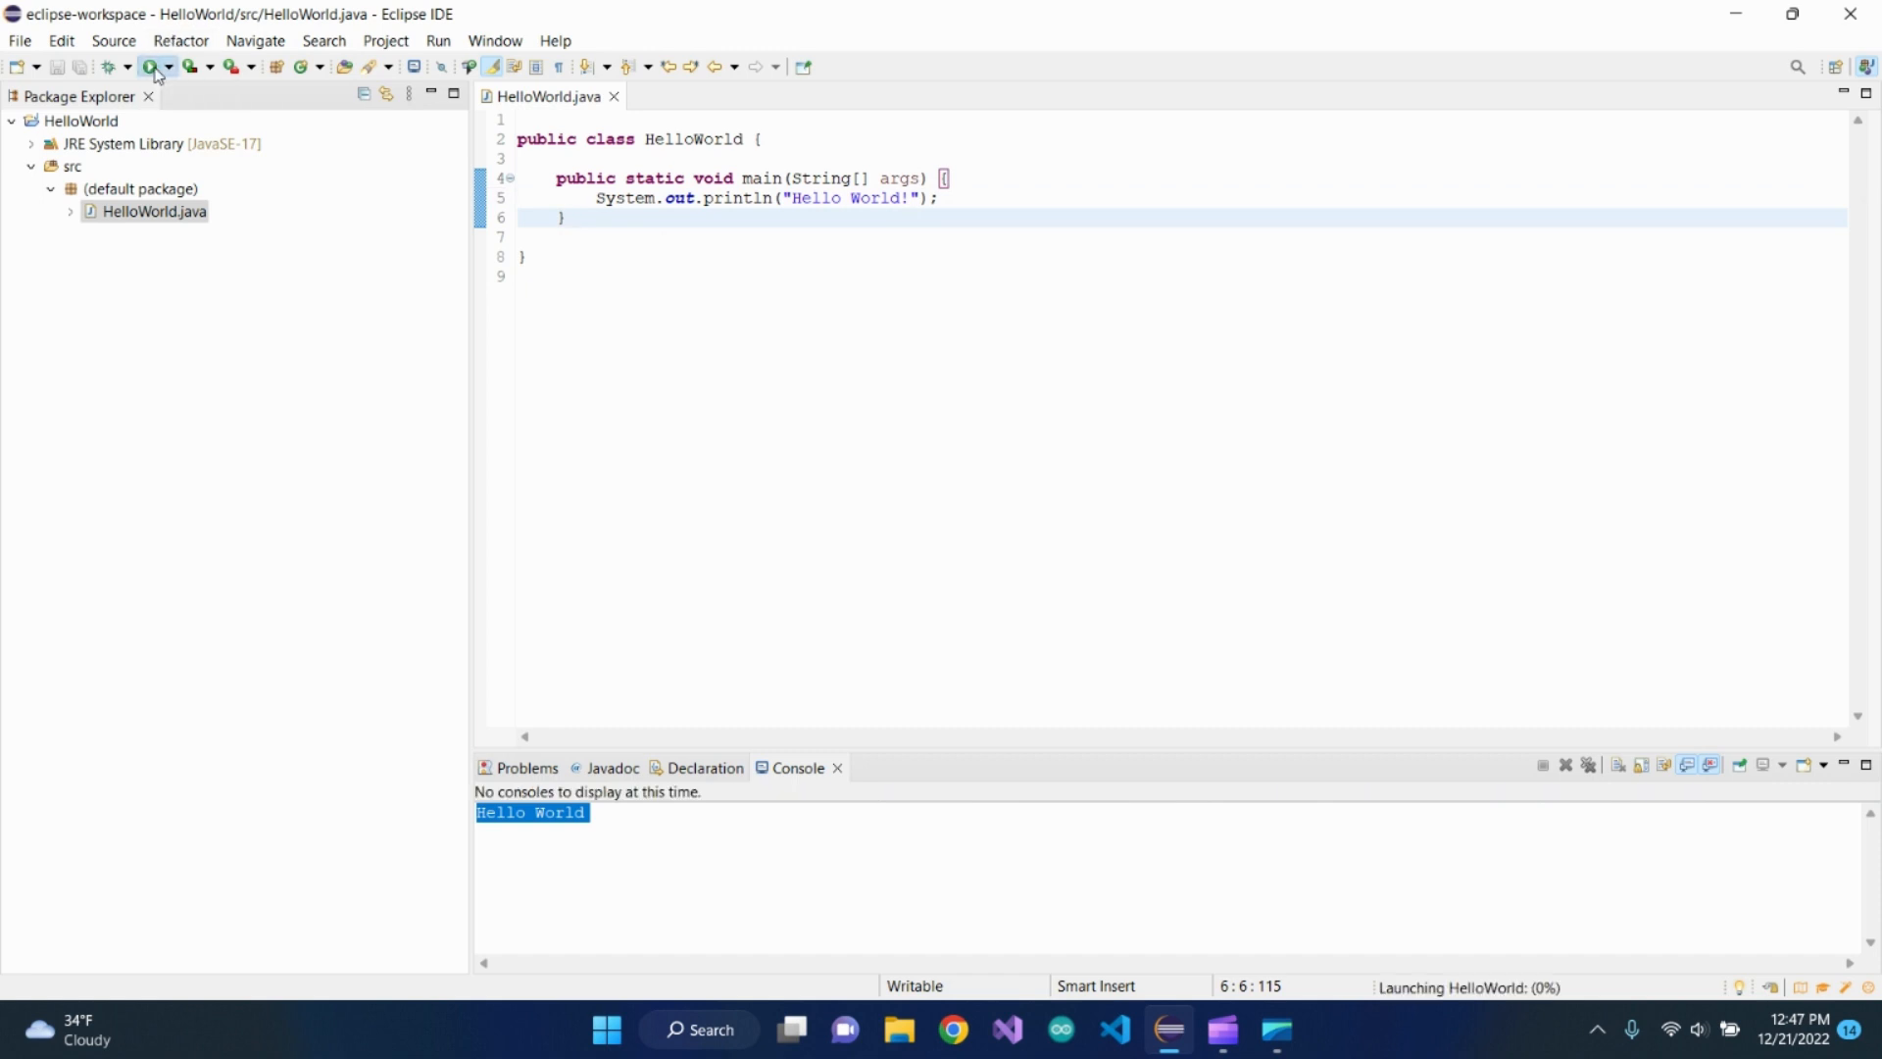
pyautogui.moveTo(606, 818); pyautogui.dragTo(477, 819)
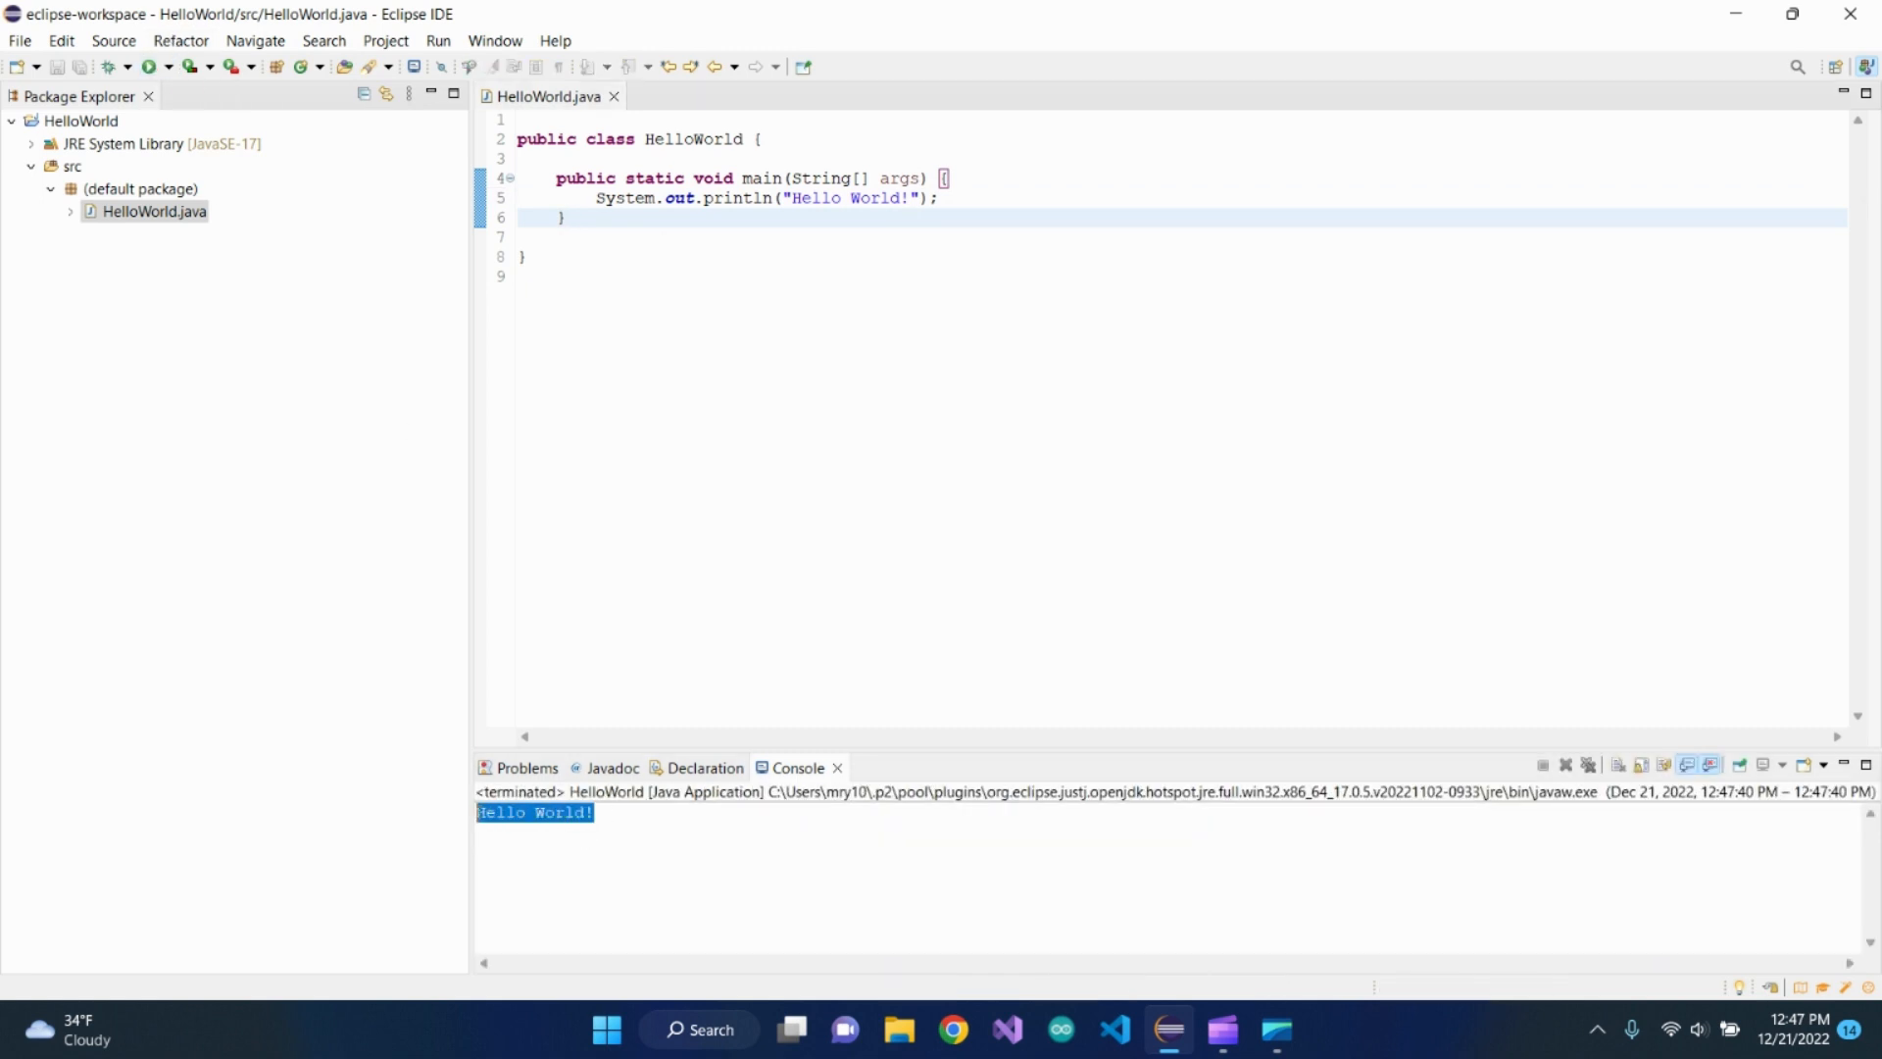
pyautogui.moveTo(893, 196); pyautogui.dragTo(927, 196)
pyautogui.click(930, 203)
pyautogui.click(960, 195)
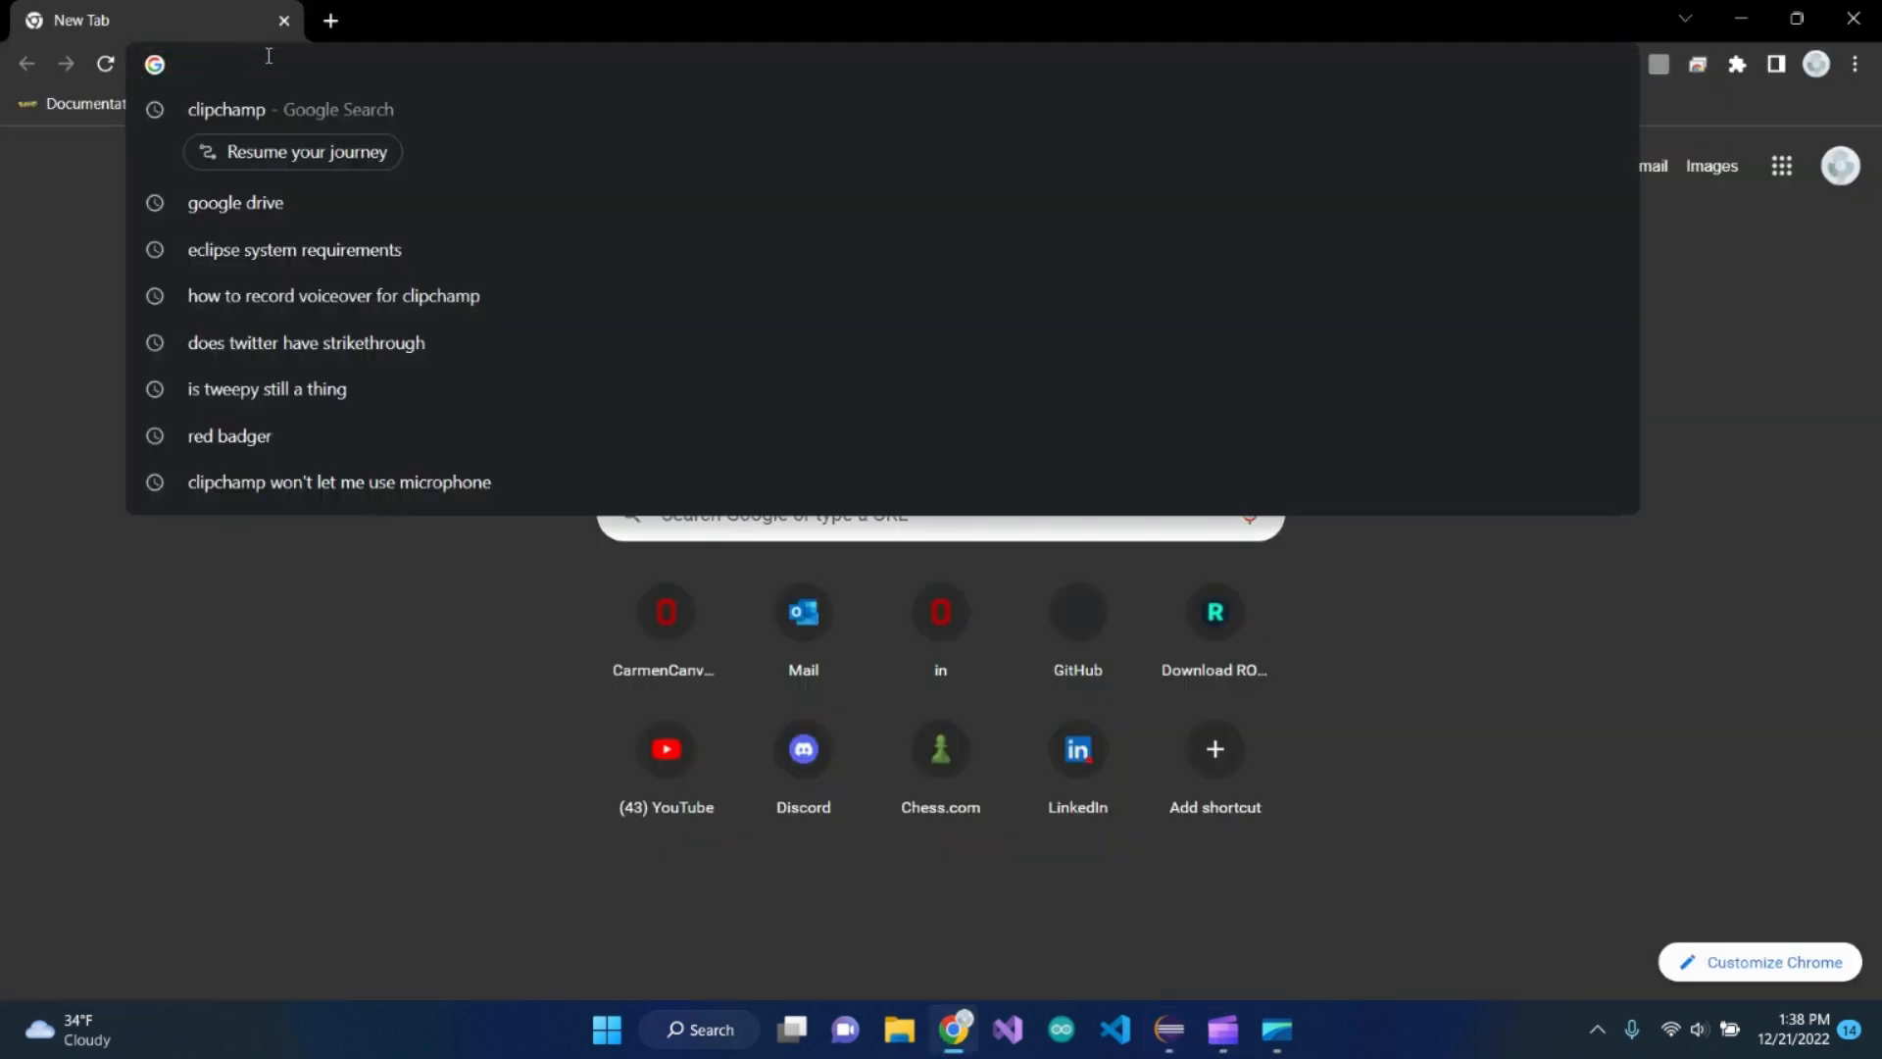
# Switch to Chrome, open repl.it, and start a new Repl with the Java template
pyautogui.write('repl.it')
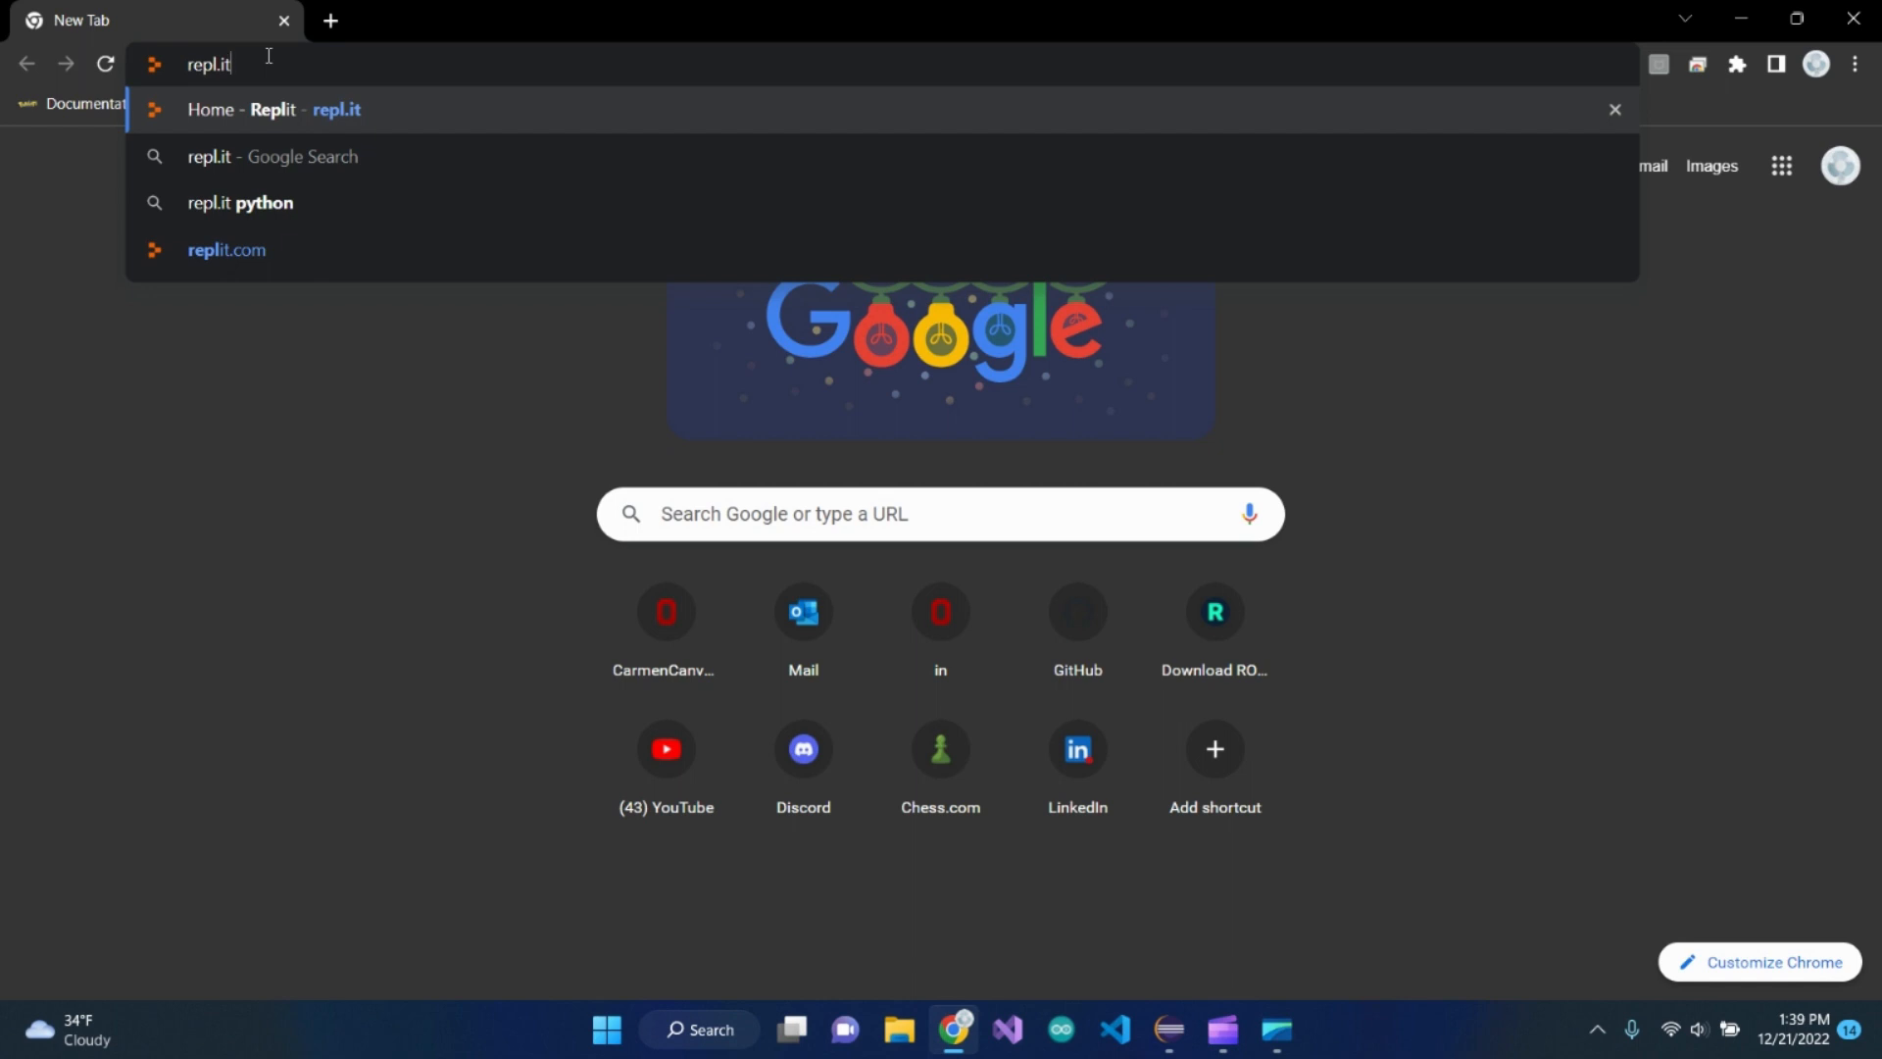
pyautogui.press('Return')
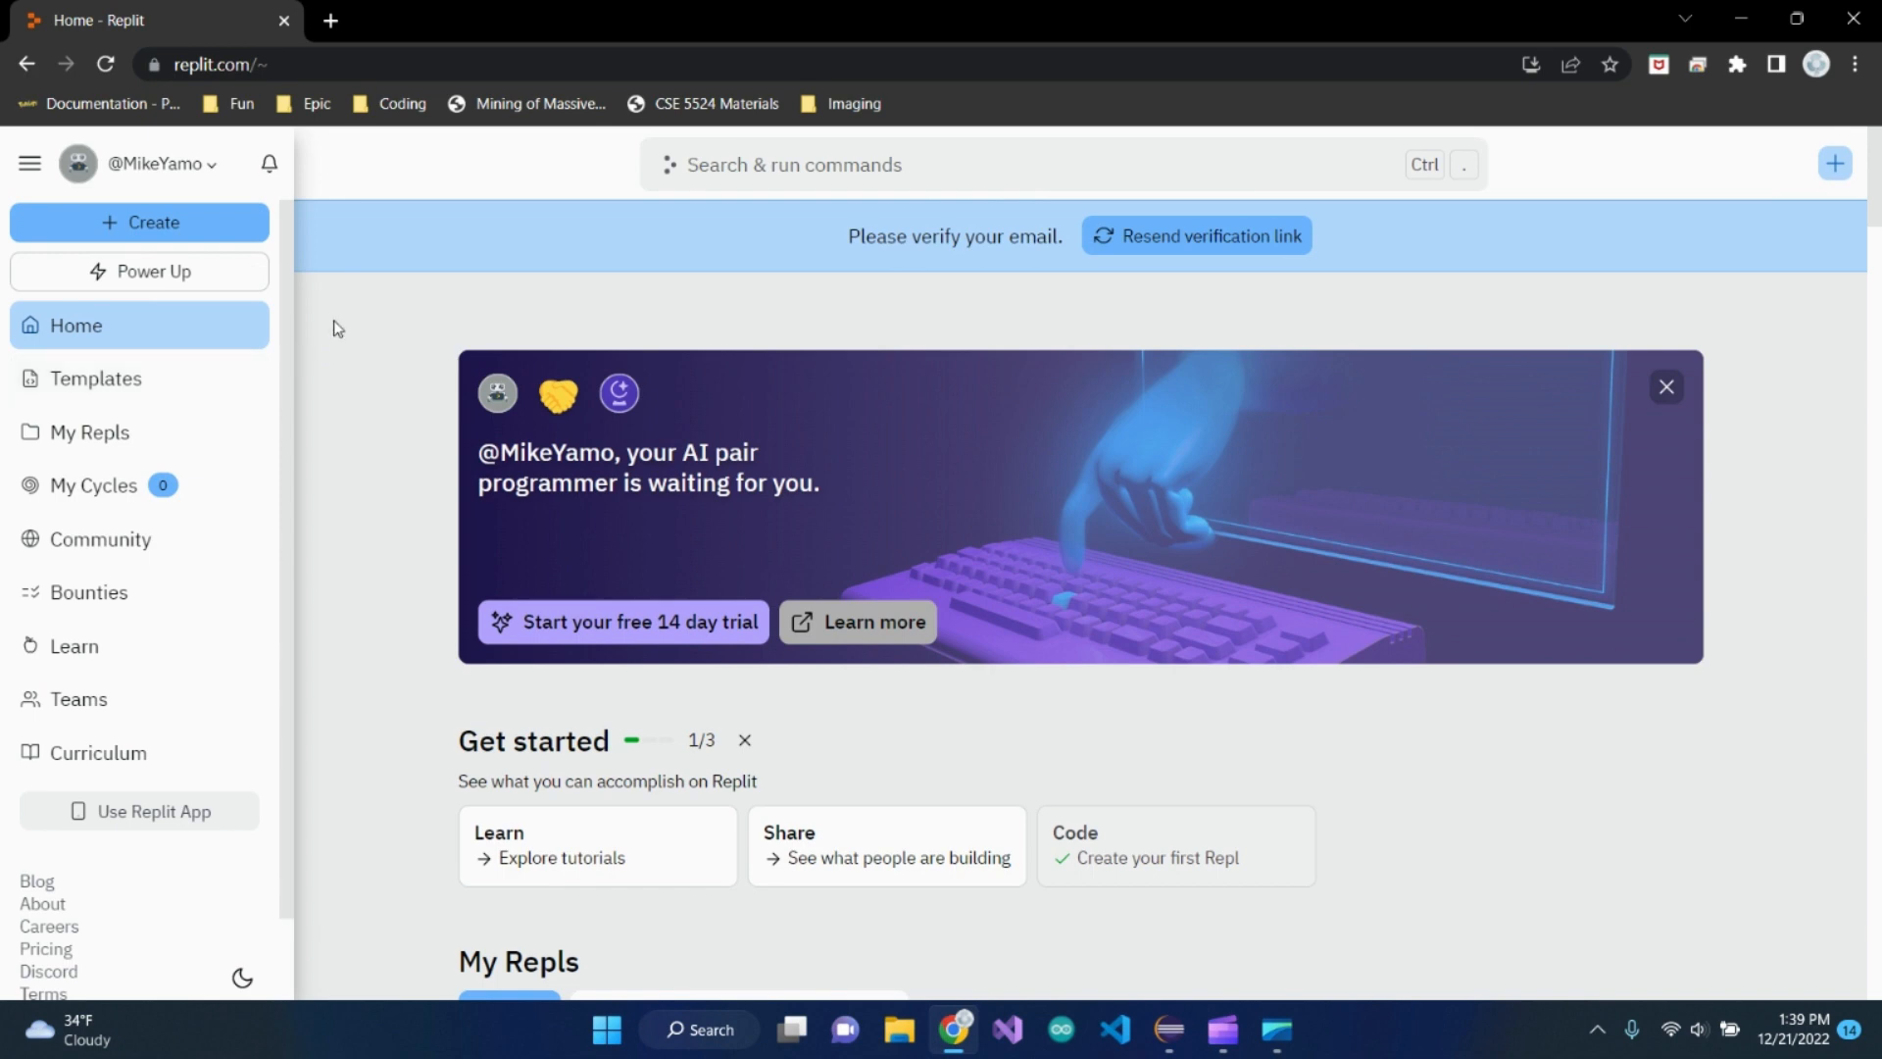
pyautogui.click(219, 237)
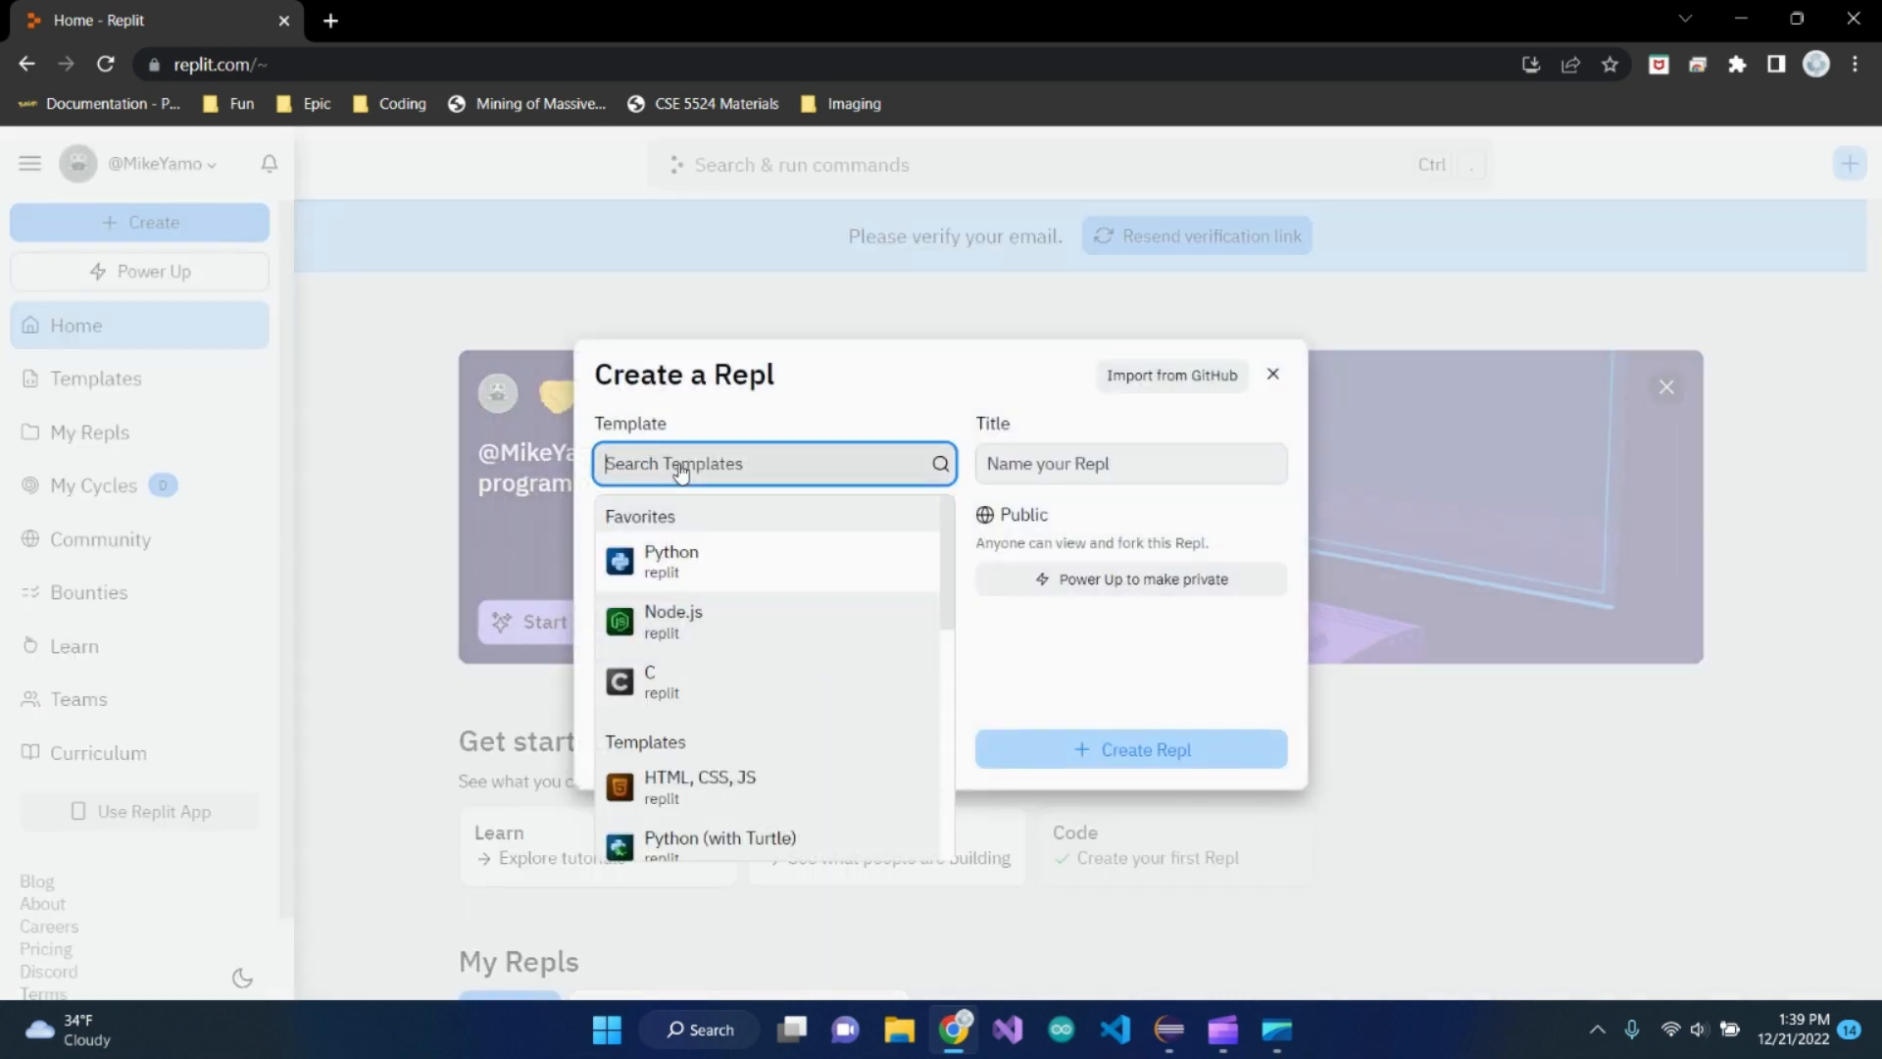
pyautogui.write('java')
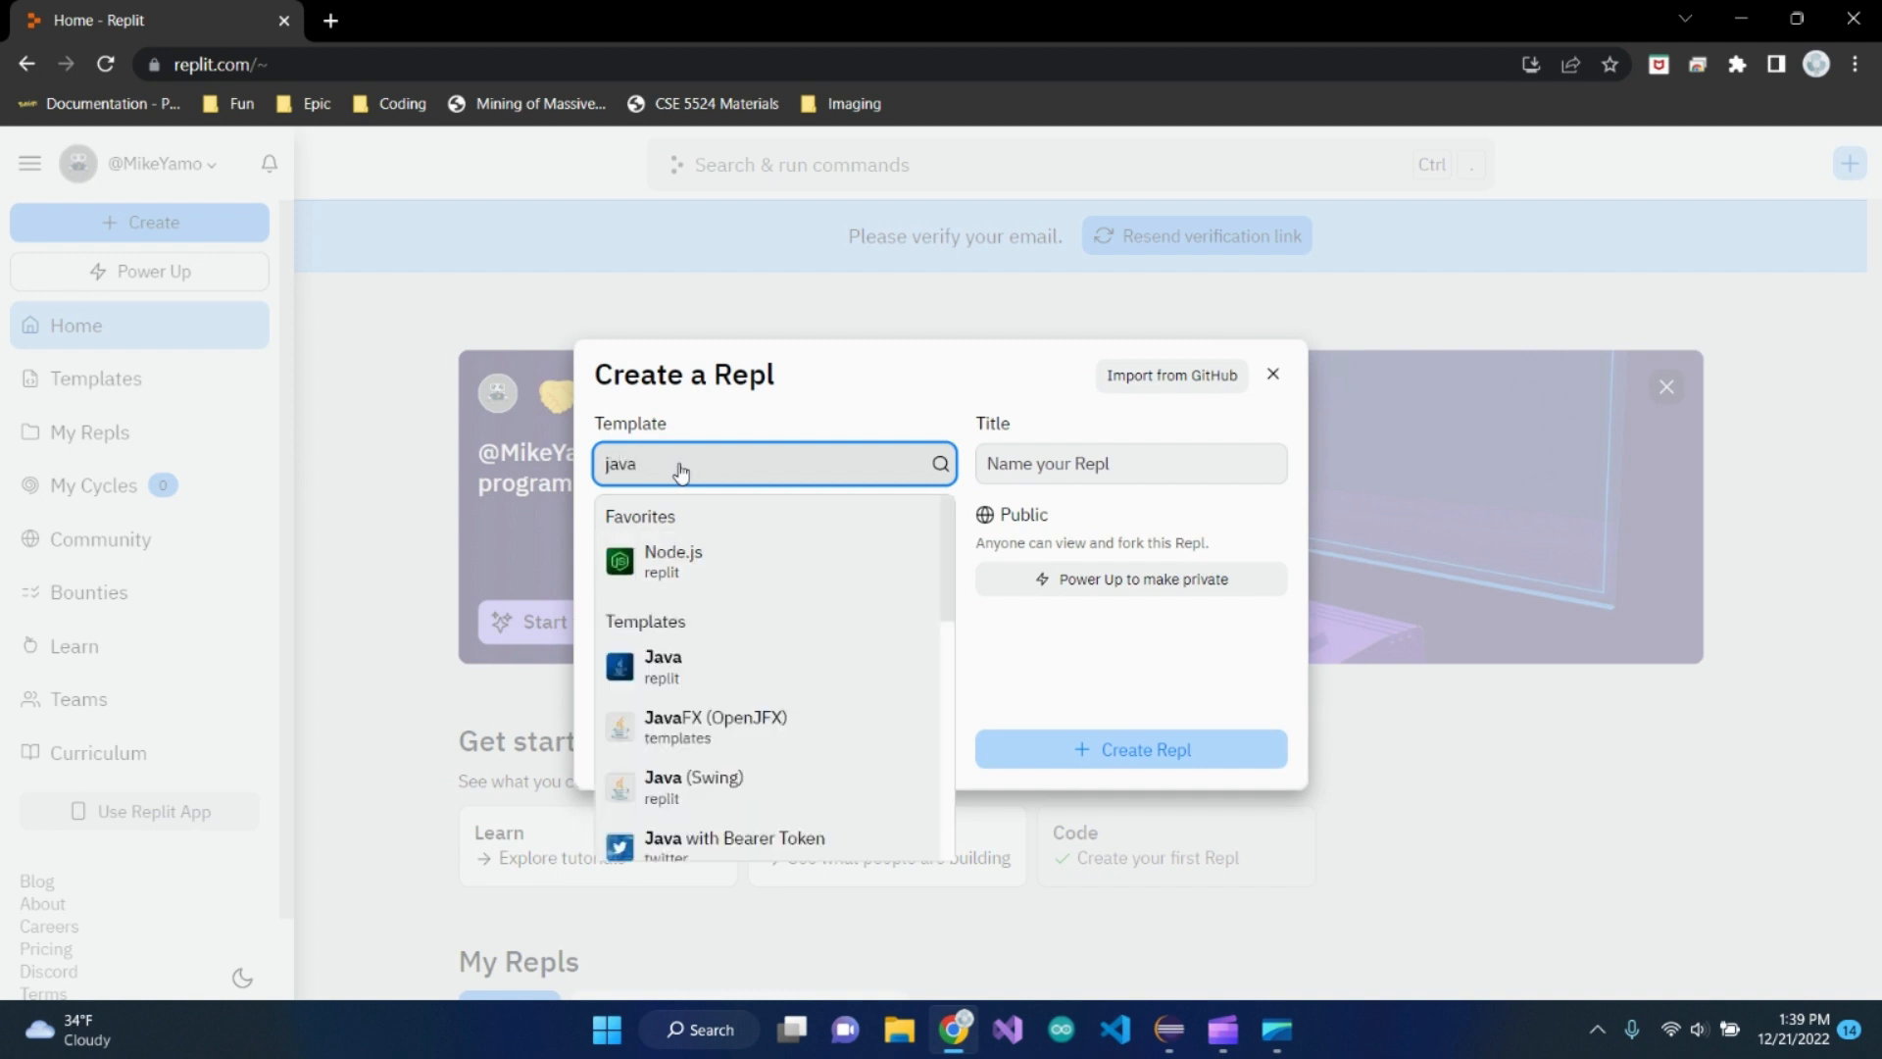
pyautogui.click(724, 683)
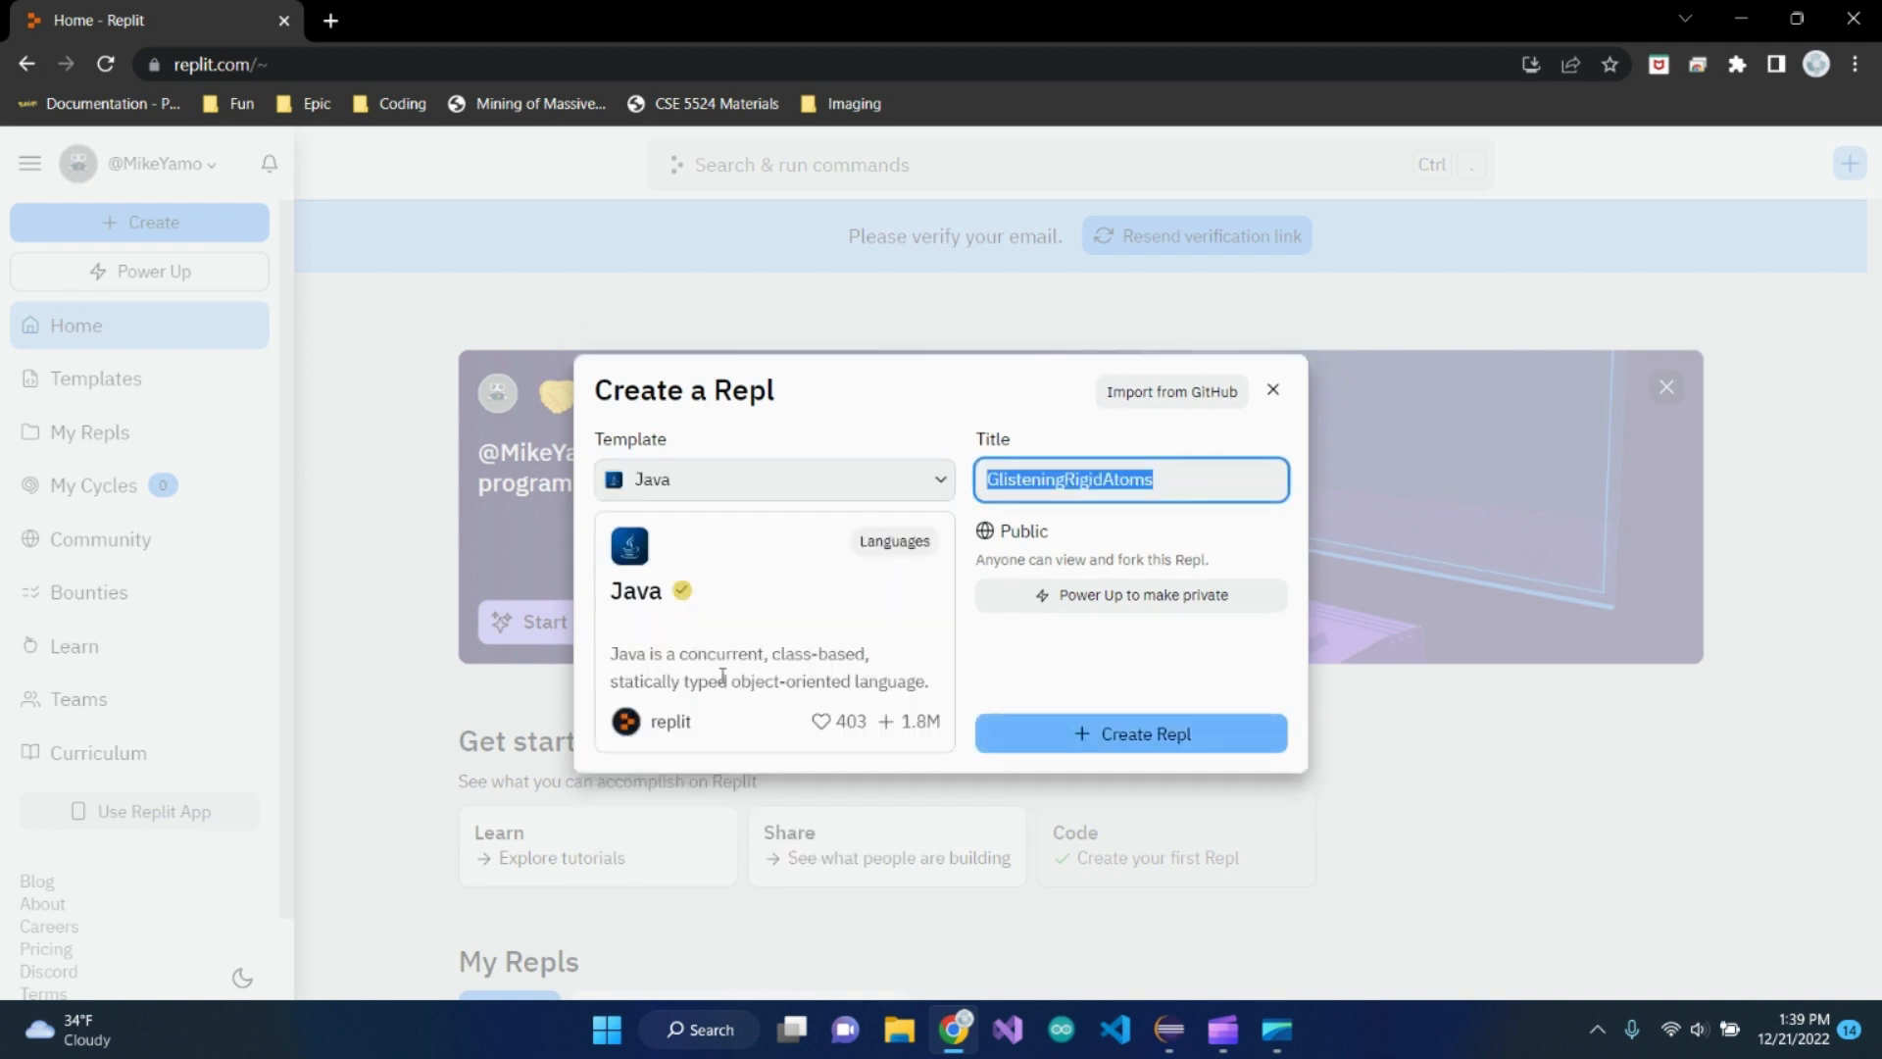
# Title the Repl HelloWorld, create it, and dismiss the What's New dialog
pyautogui.click(1179, 469)
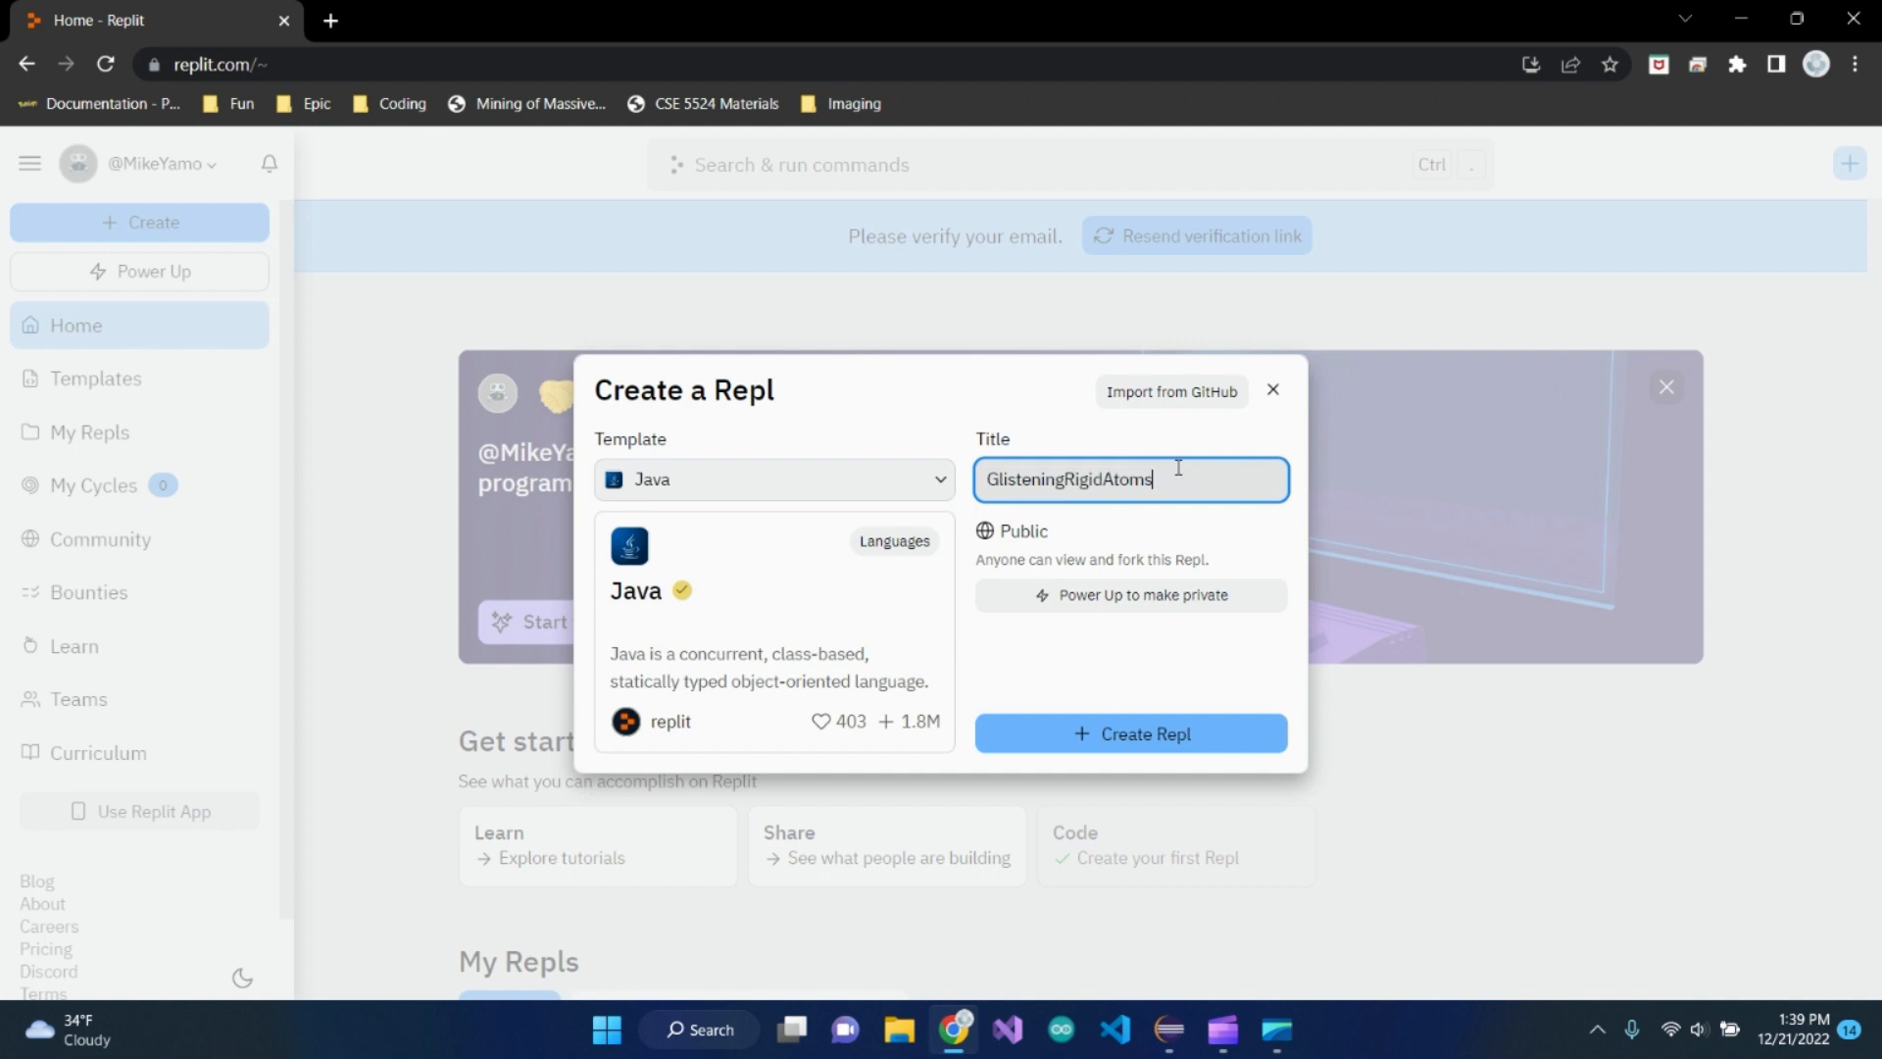
pyautogui.moveTo(1162, 474); pyautogui.dragTo(986, 479)
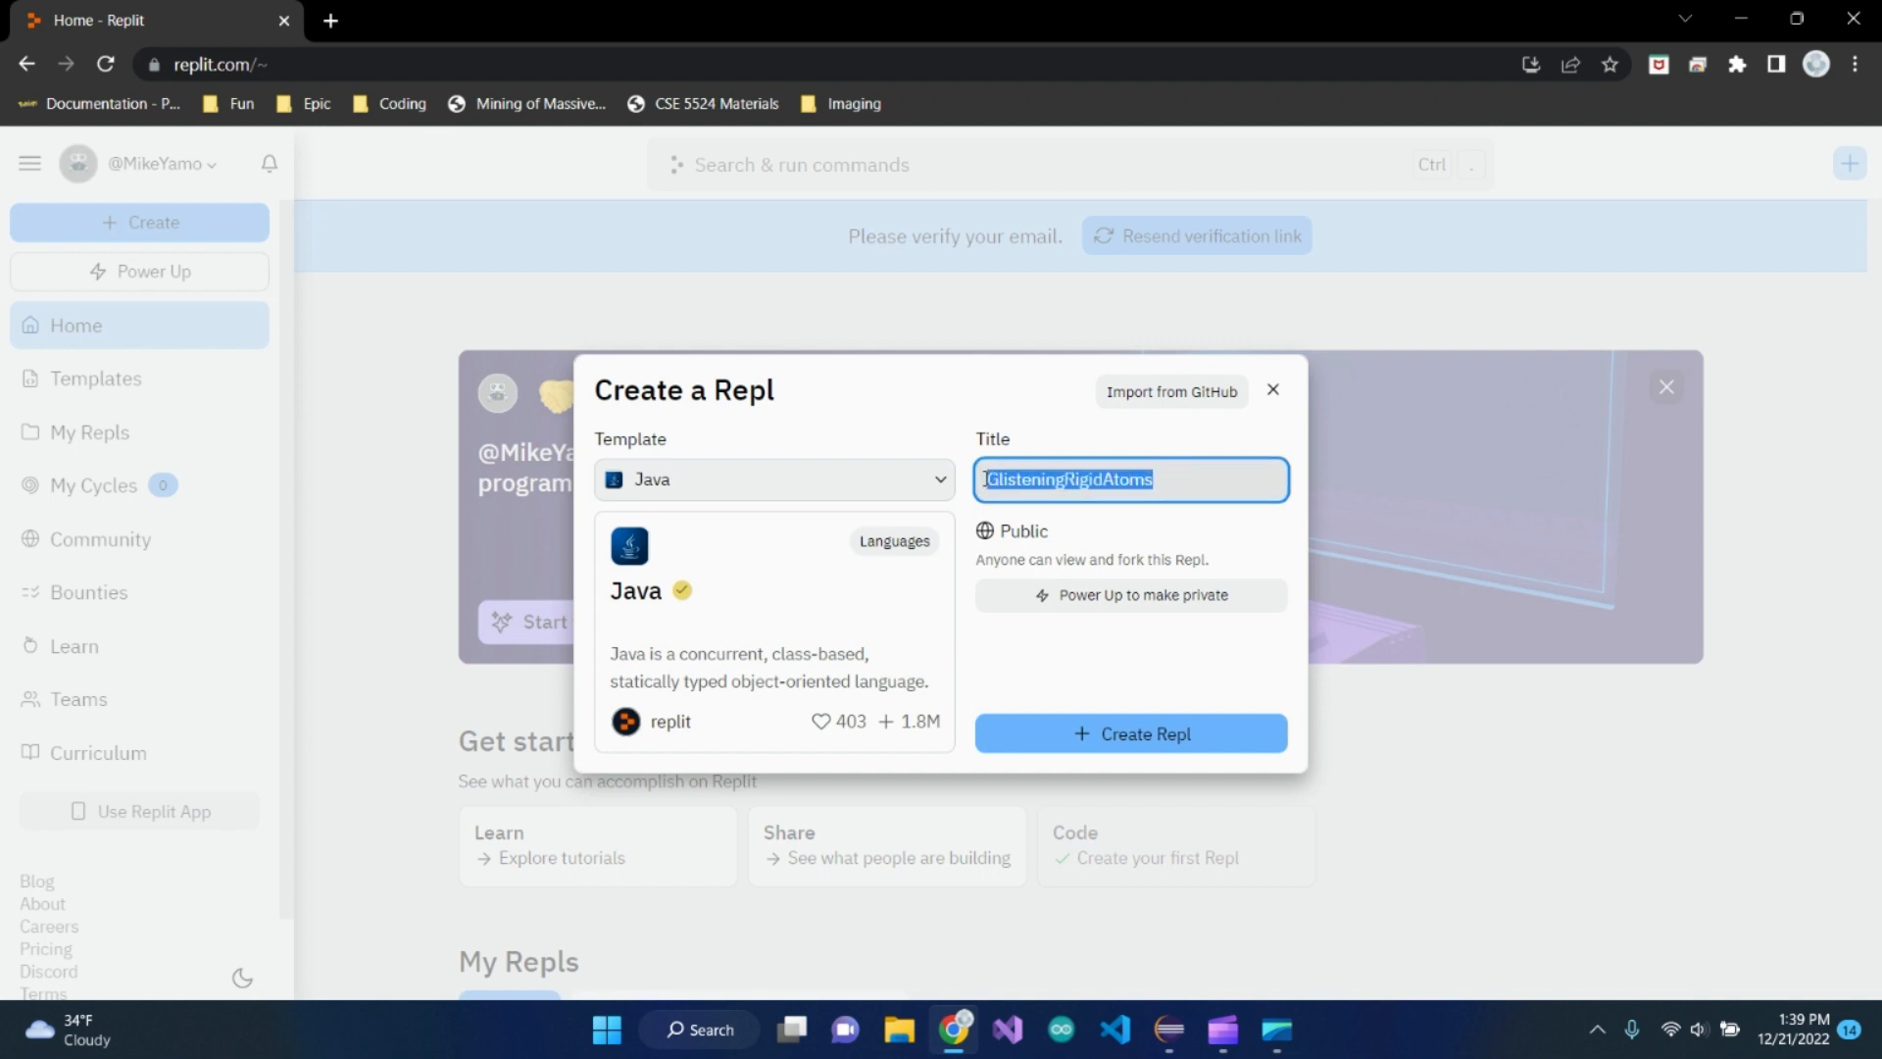
pyautogui.write('HelloWorld')
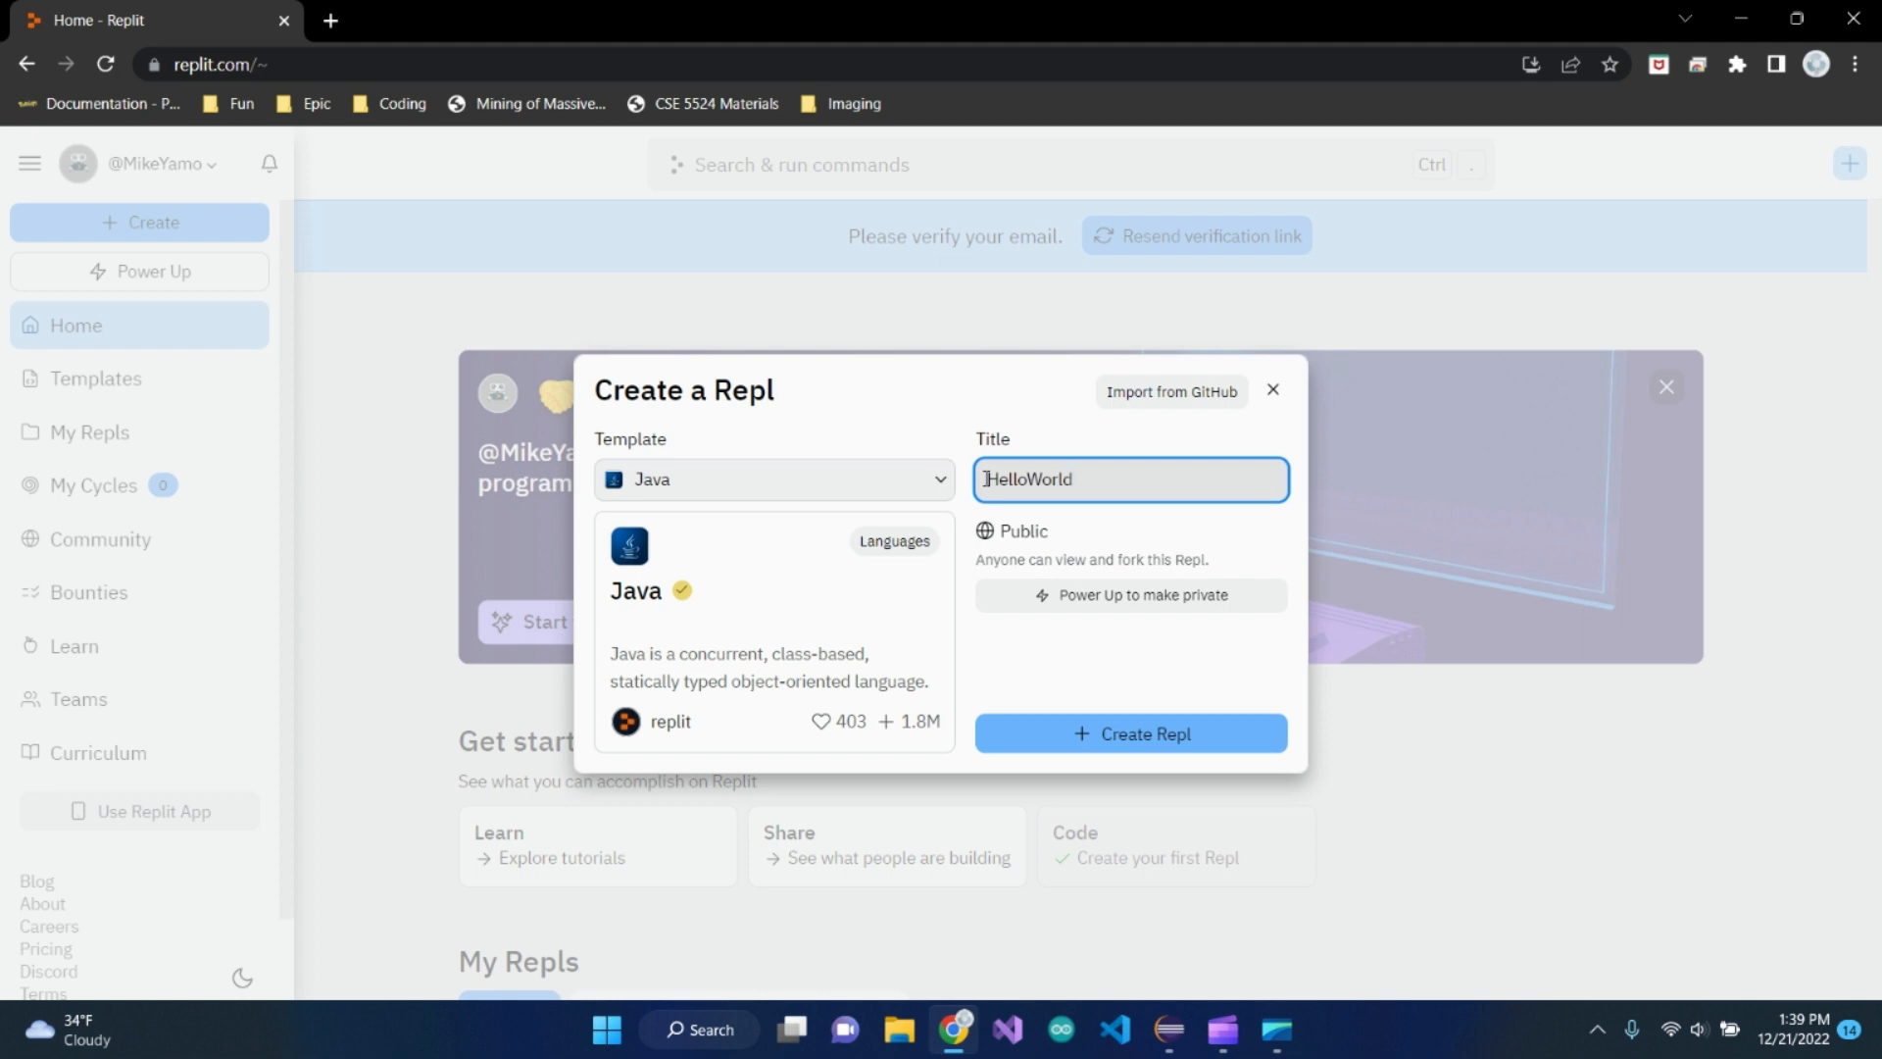
pyautogui.click(1087, 731)
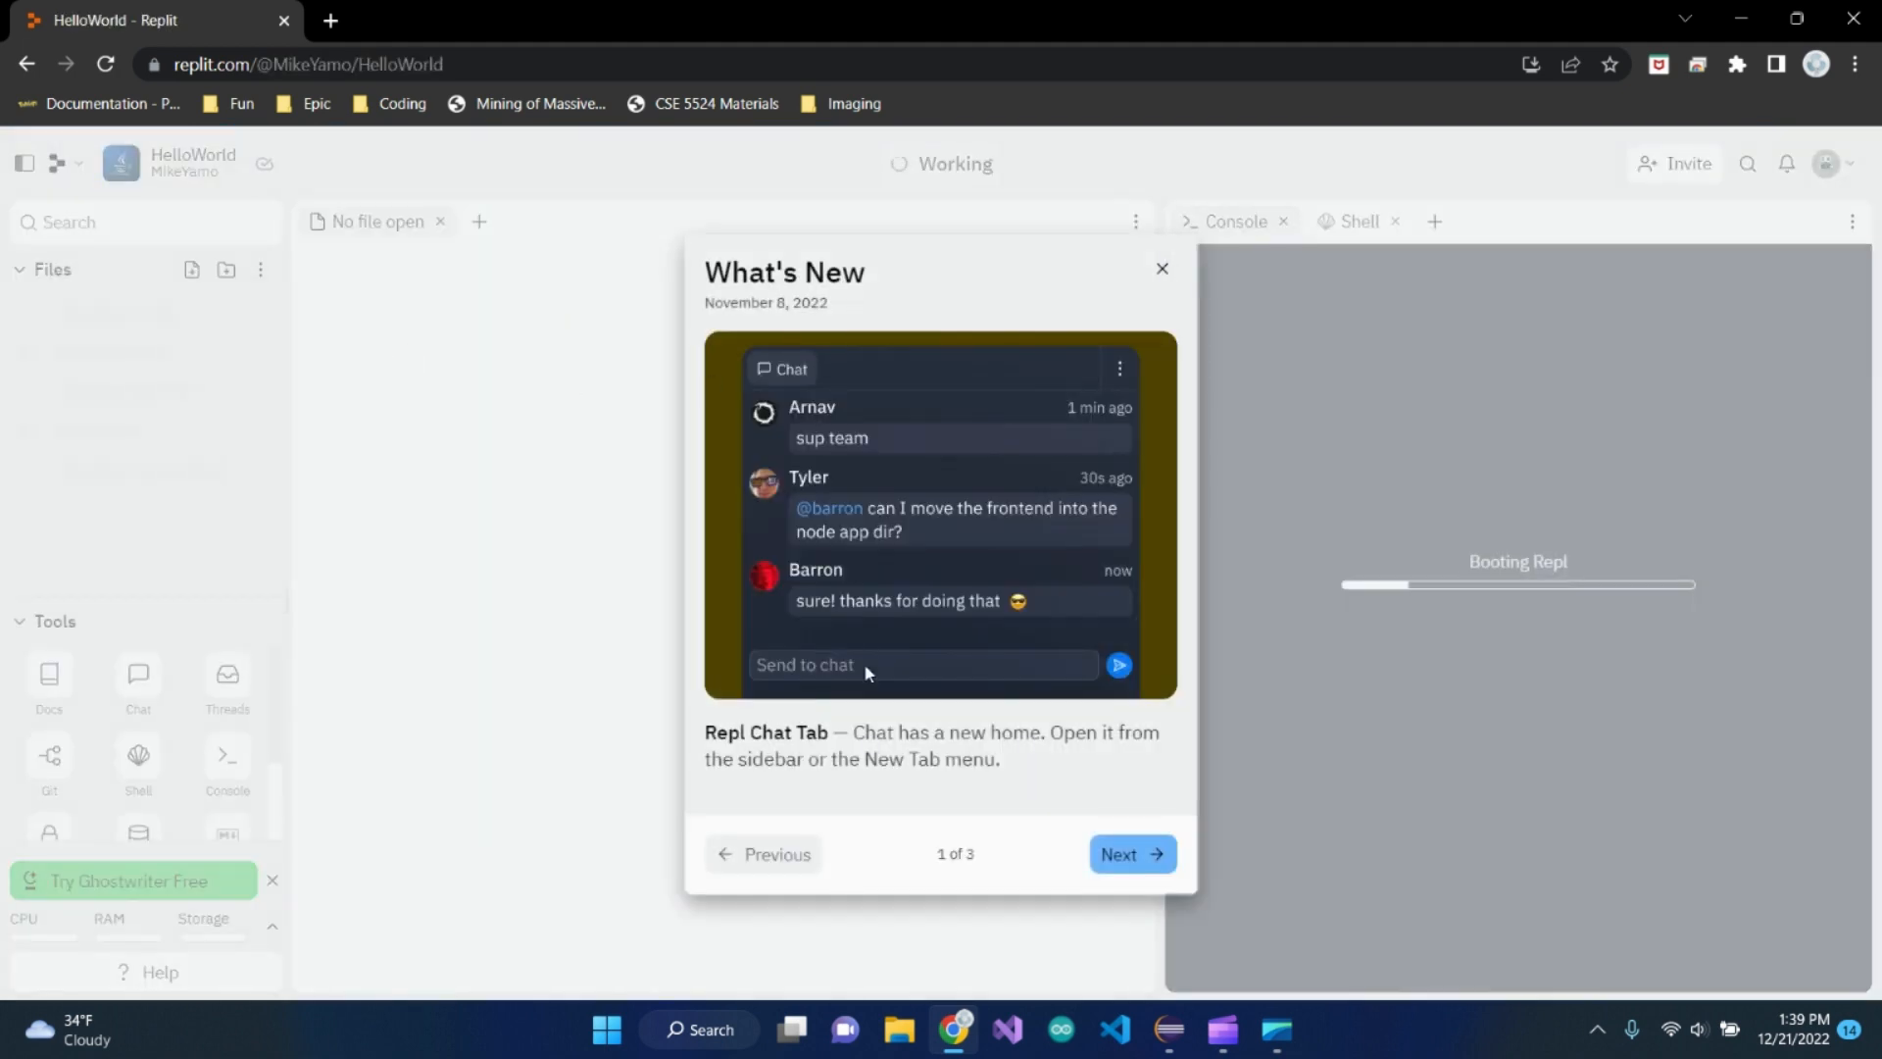
pyautogui.click(1164, 269)
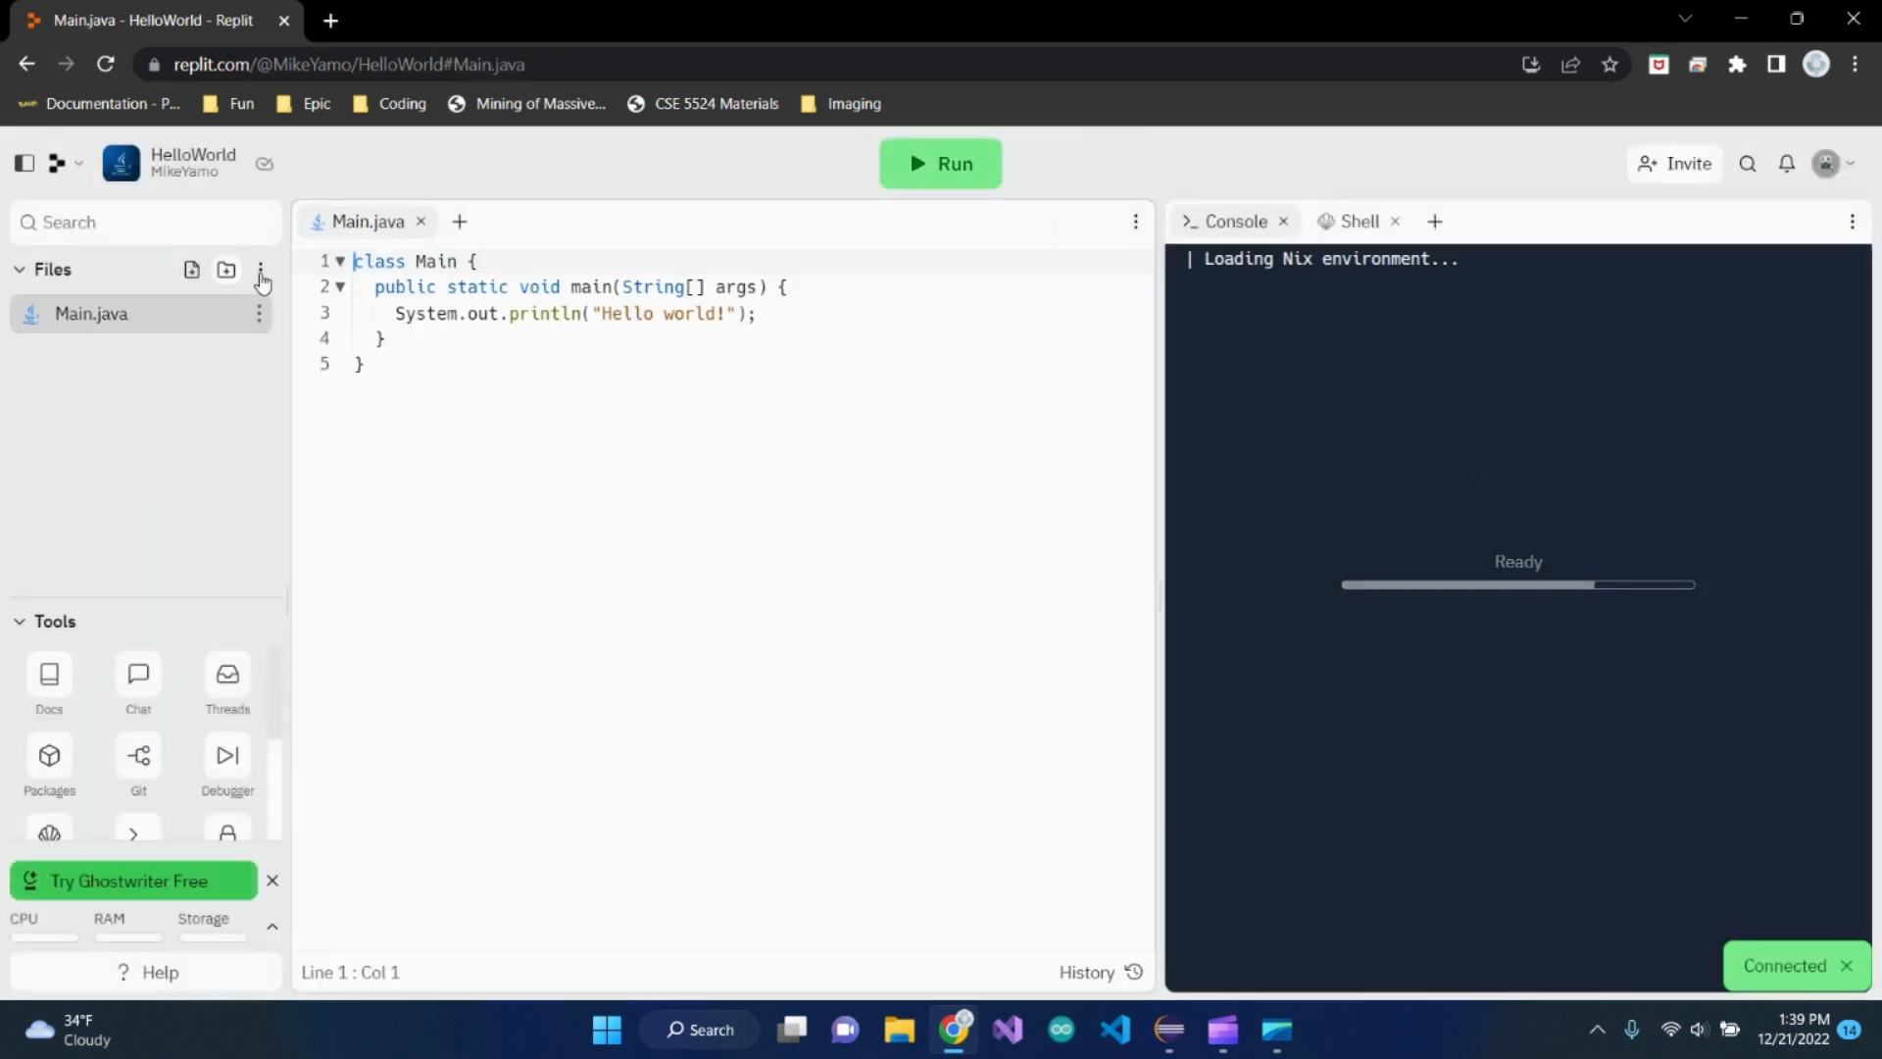
# Look over the Main class code in Main.java and run the Repl's program
pyautogui.moveTo(363, 261); pyautogui.dragTo(471, 344)
pyautogui.click(470, 344)
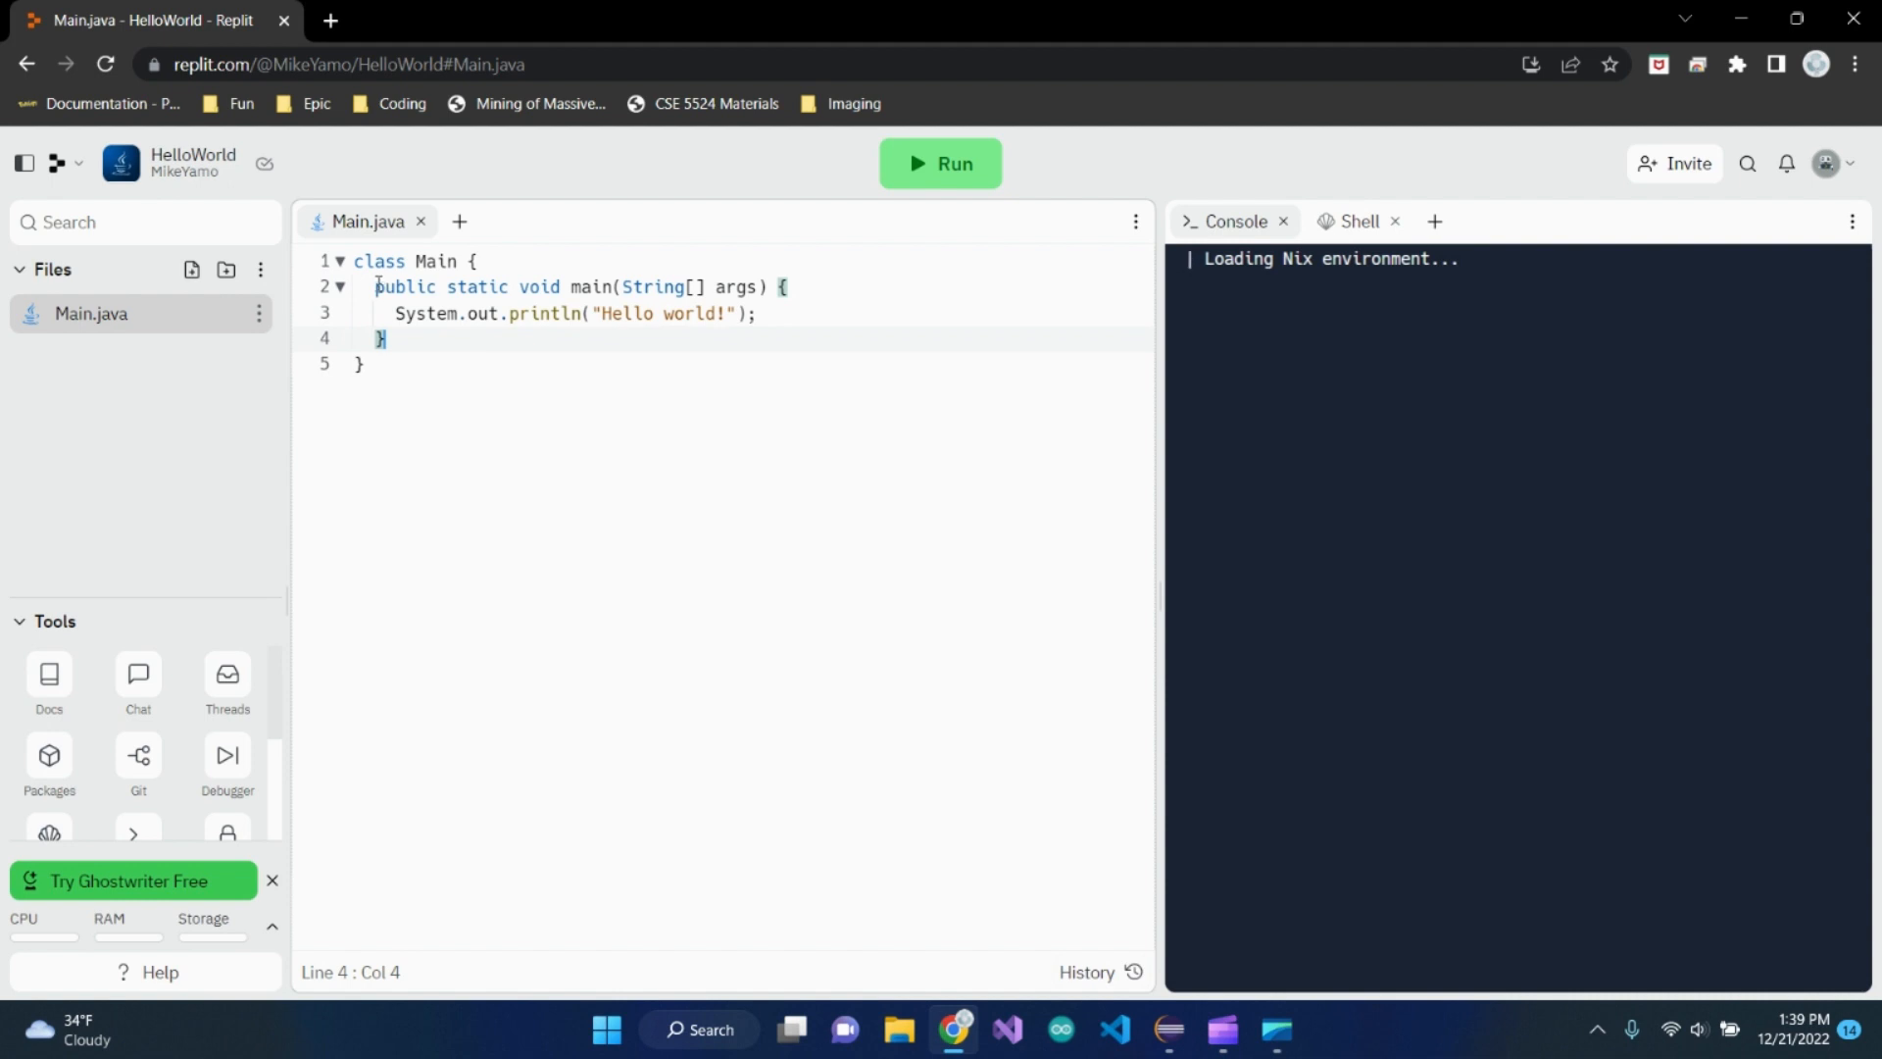
pyautogui.click(776, 316)
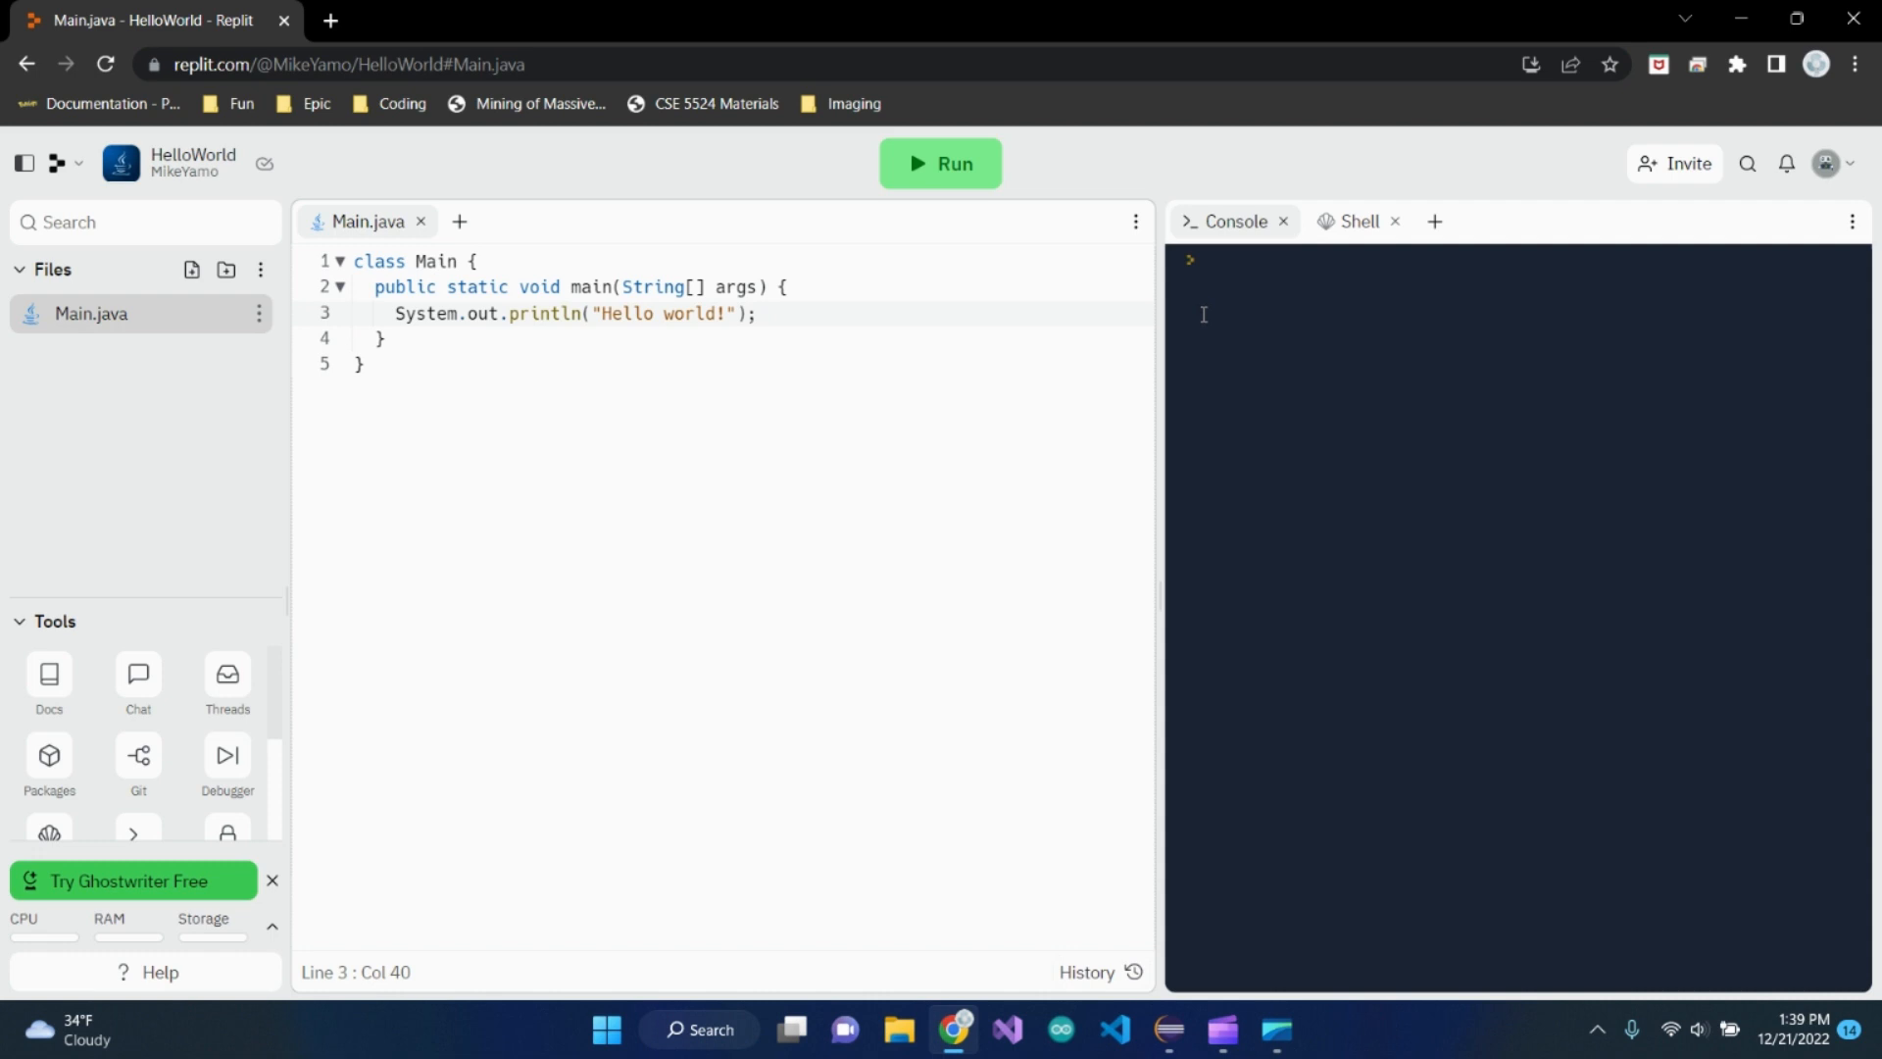
pyautogui.click(941, 165)
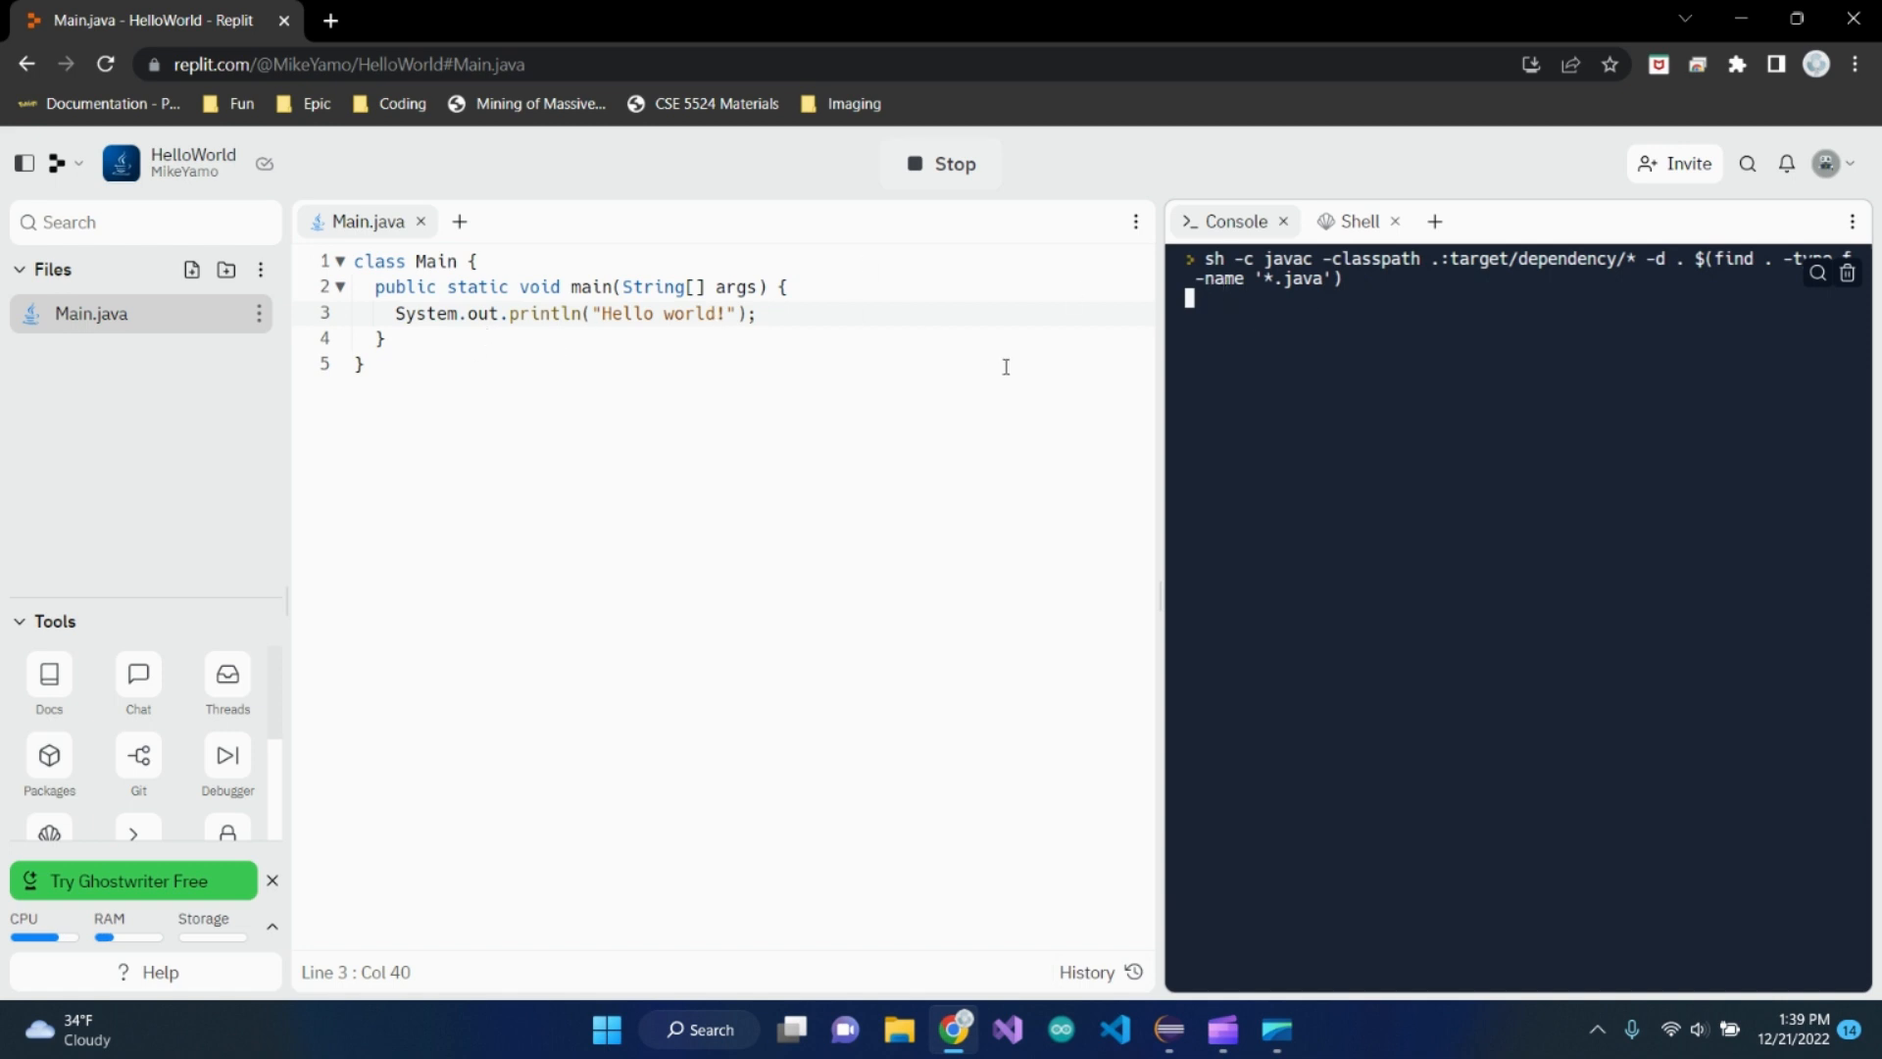
pyautogui.moveTo(561, 314); pyautogui.dragTo(580, 313)
pyautogui.click(579, 319)
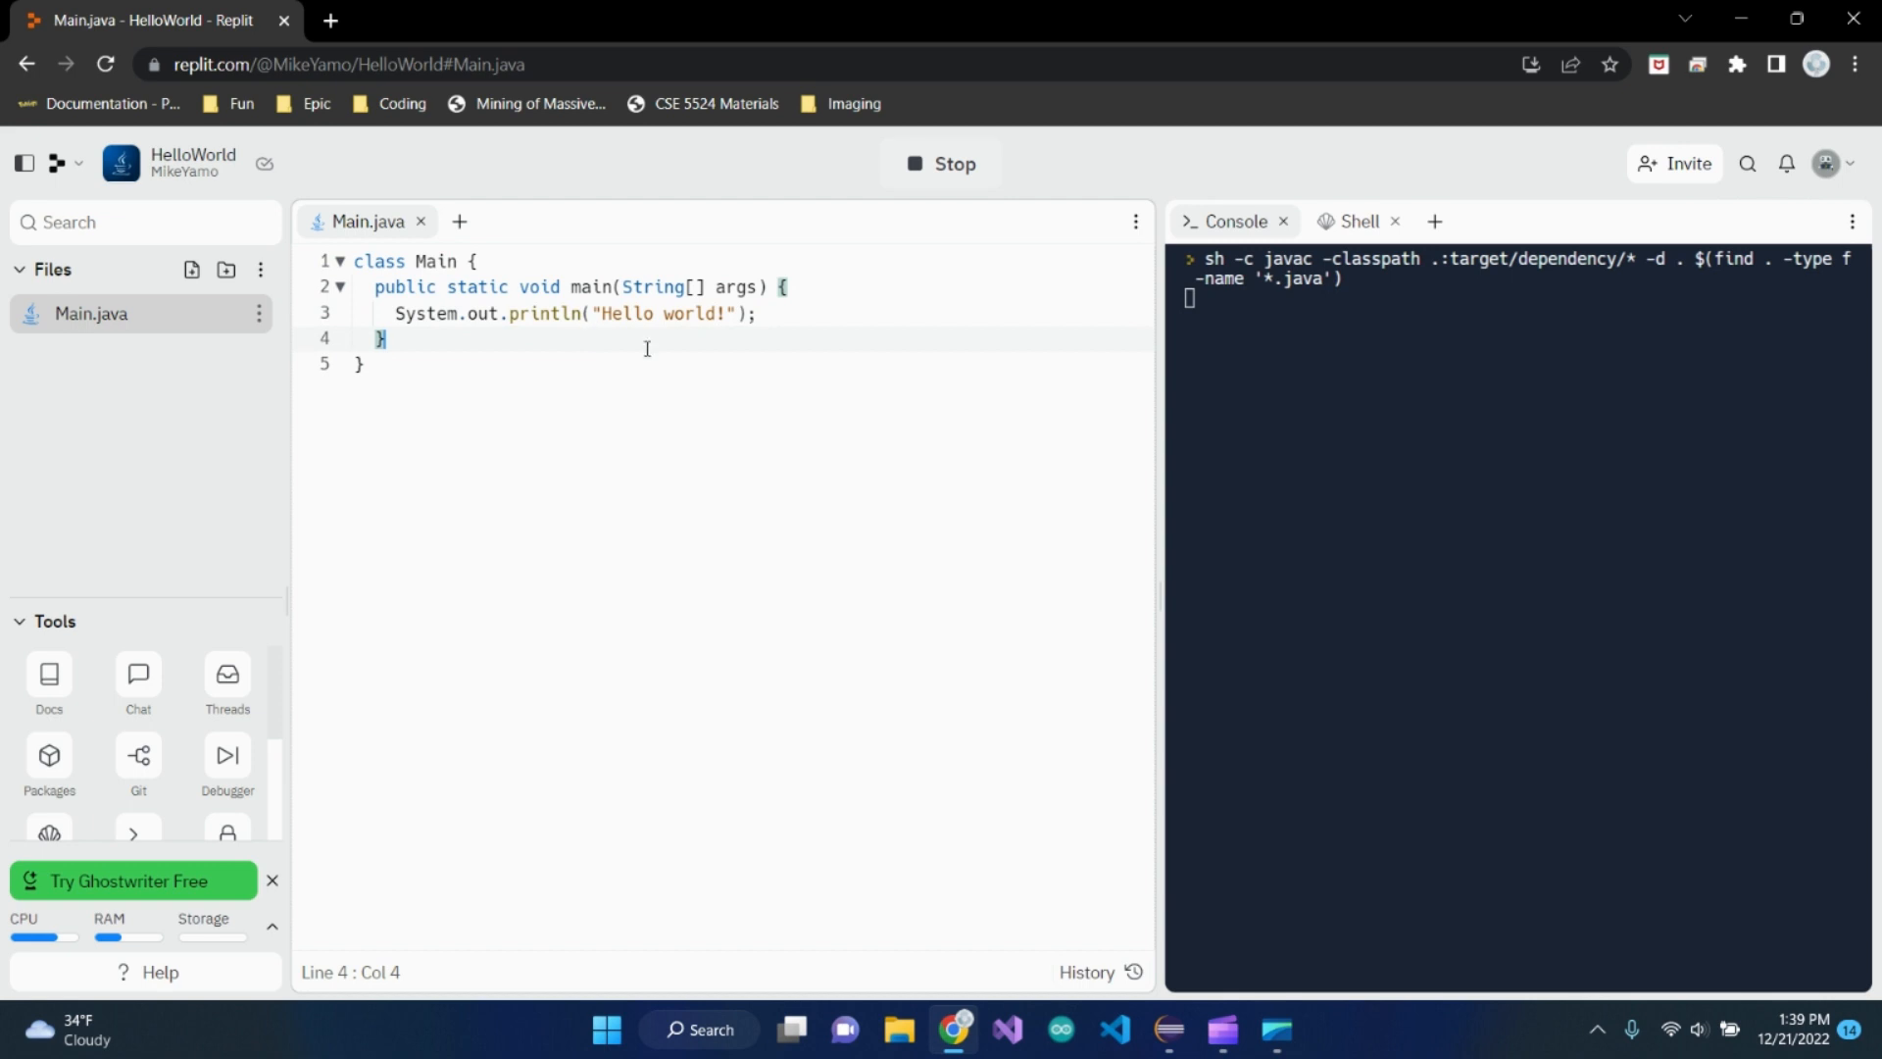
pyautogui.click(877, 309)
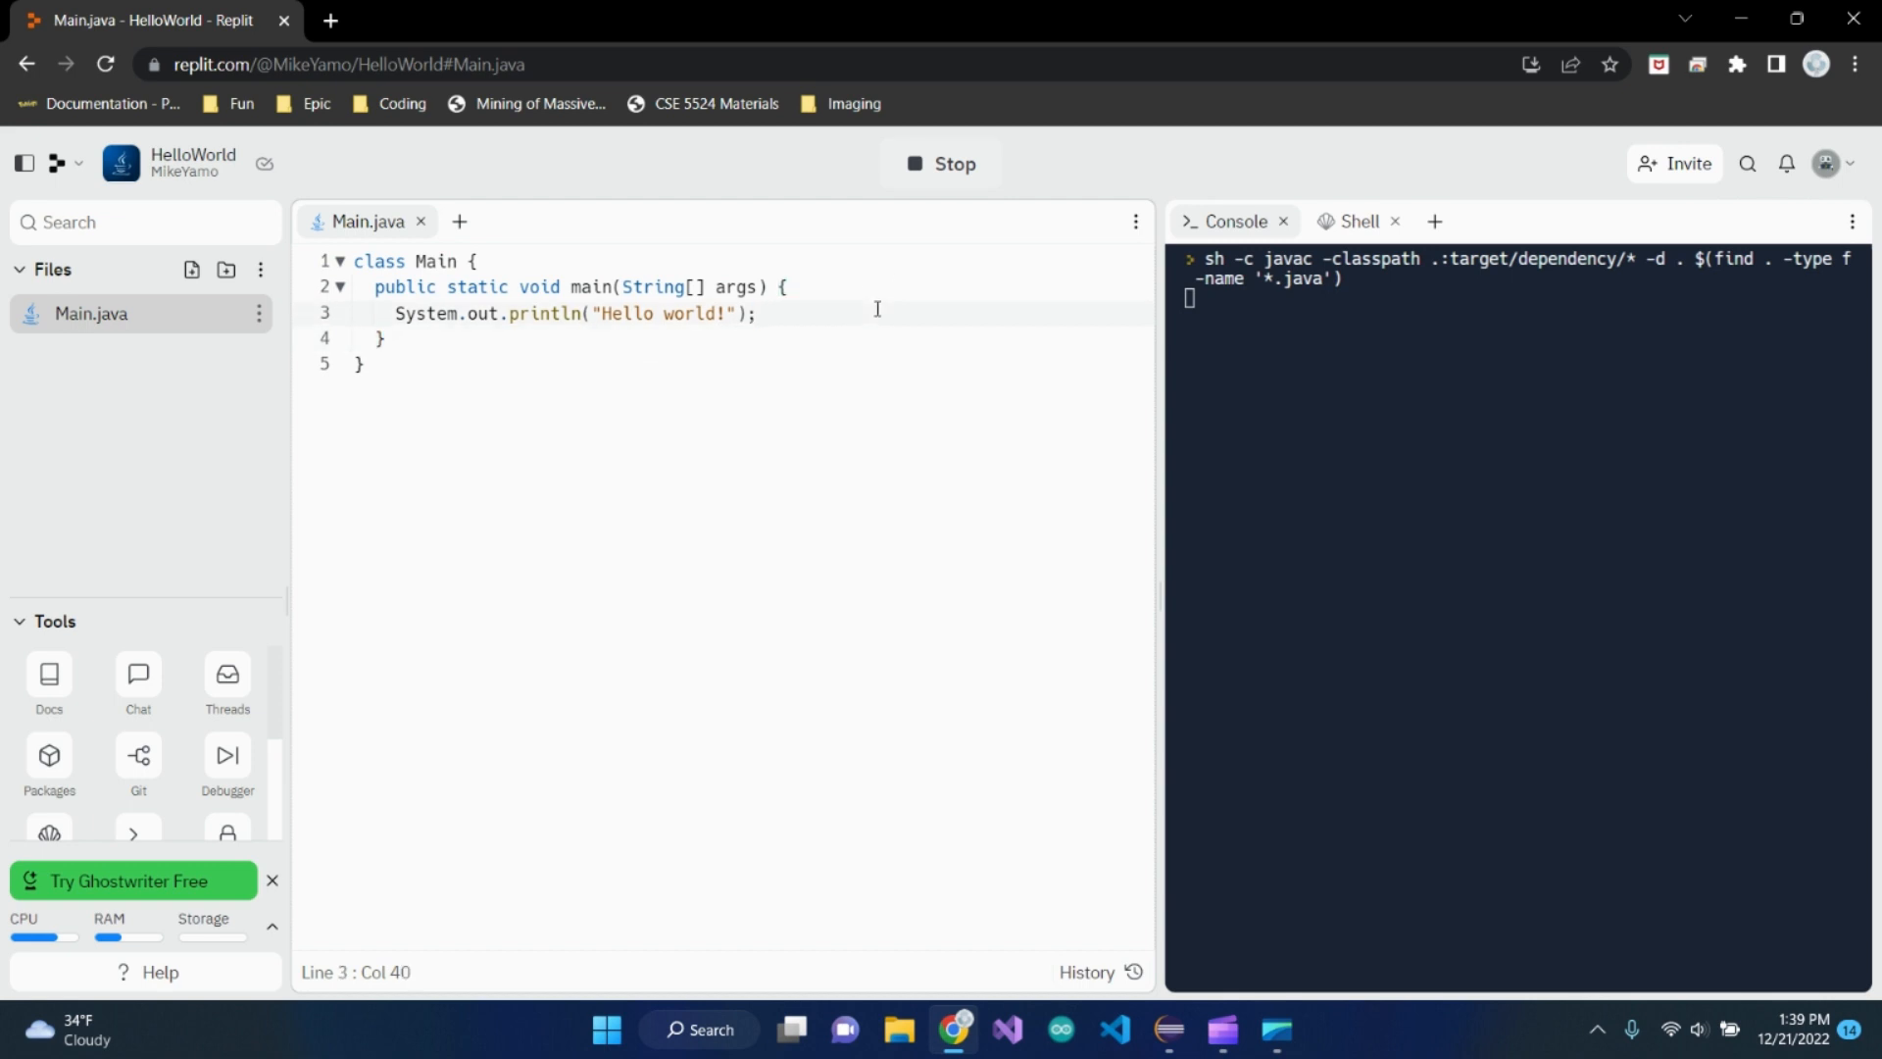